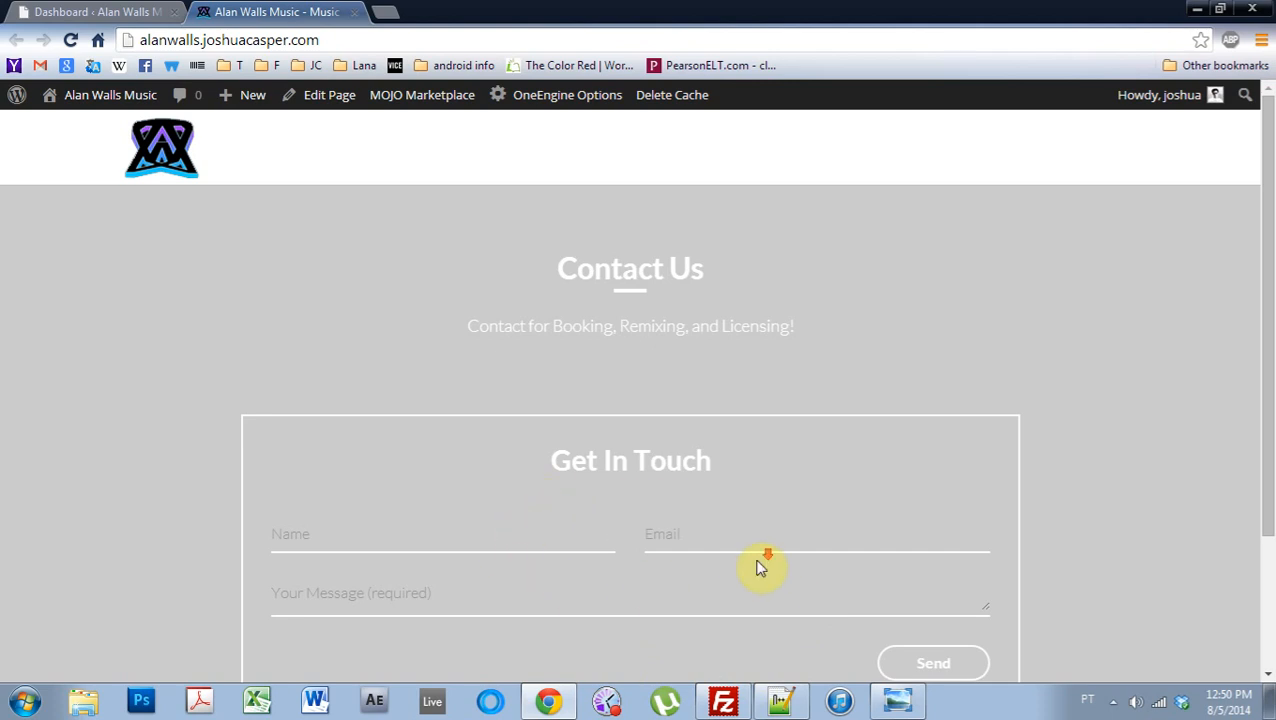
Step: Look over the live home page from its contact section down to the footer
scroll(758, 568, down, 1)
scroll(694, 613, down, 1)
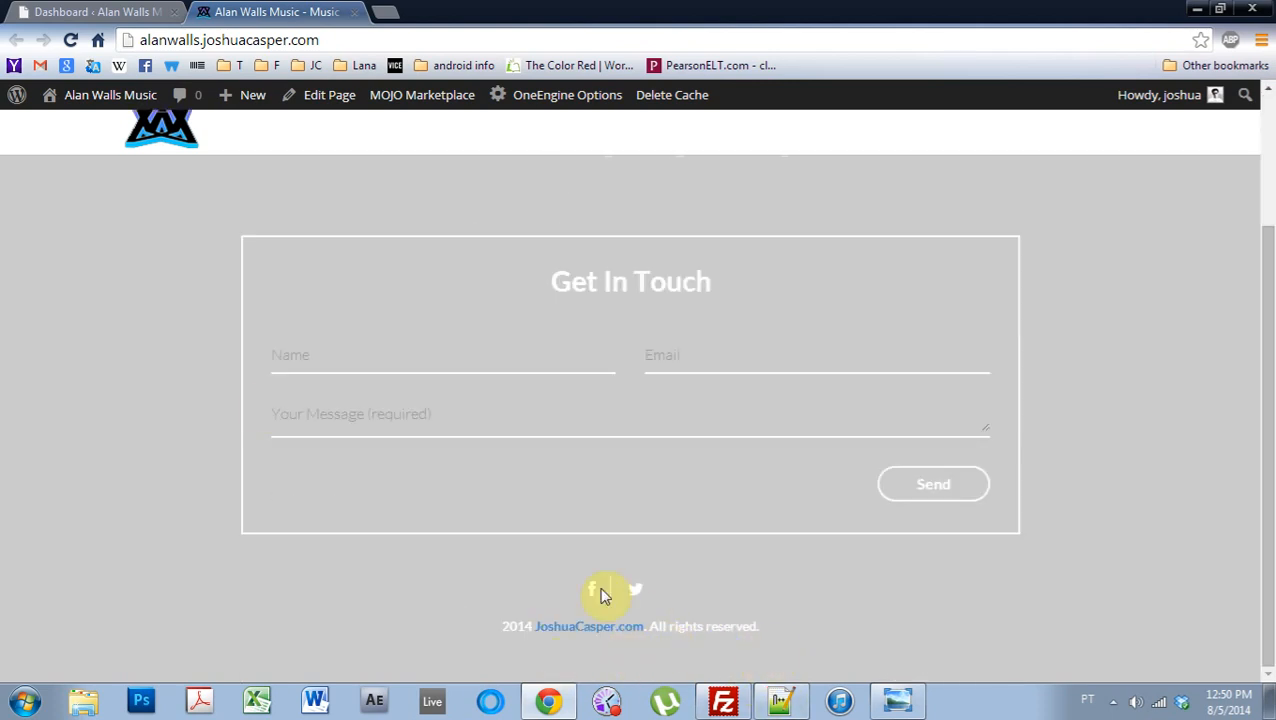
scroll(270, 403, up, 2)
Step: Switch to the site's WordPress dashboard and open the theme's Layout Builder
click(127, 8)
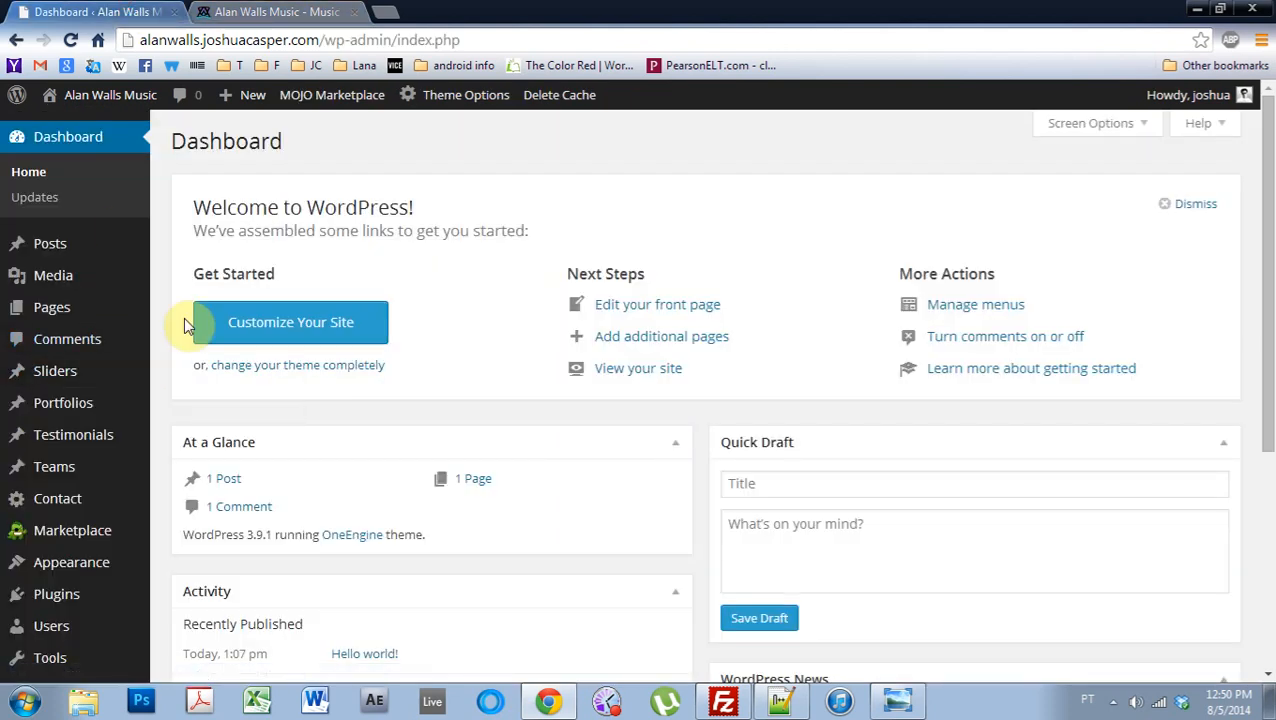
mouse_move(60, 381)
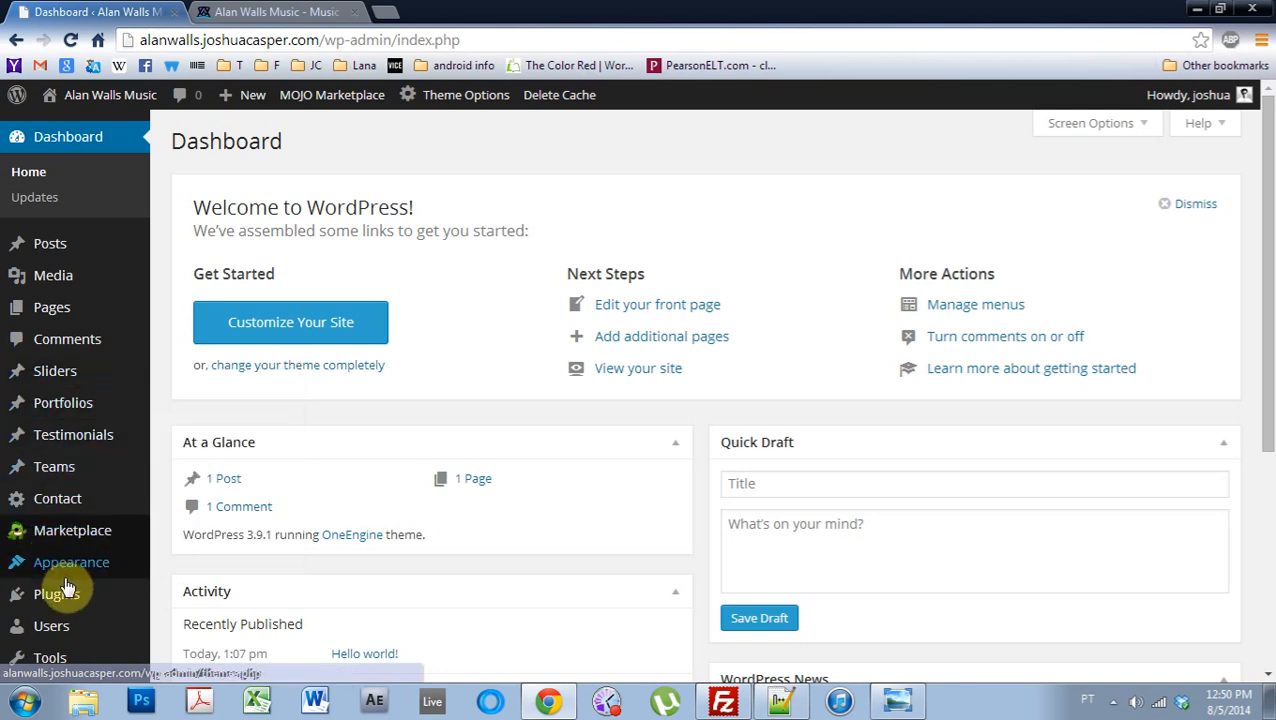
mouse_move(66, 583)
scroll(150, 410, down, 2)
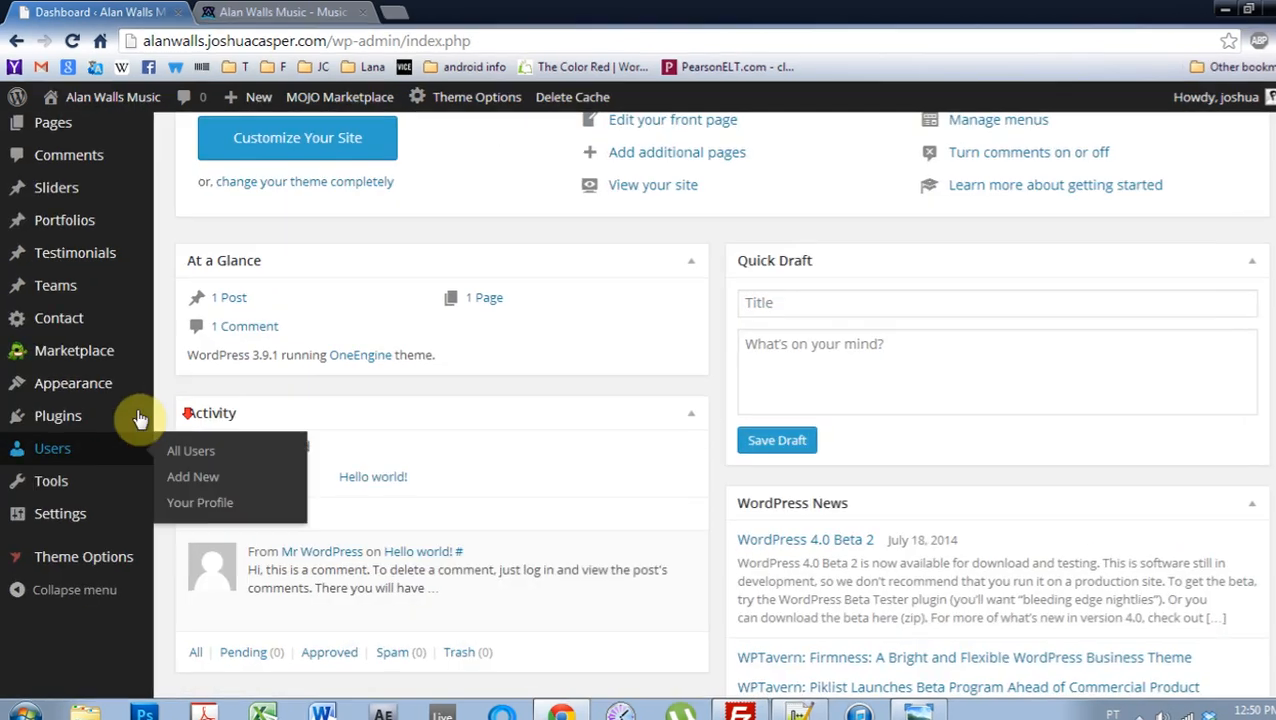
mouse_move(95, 357)
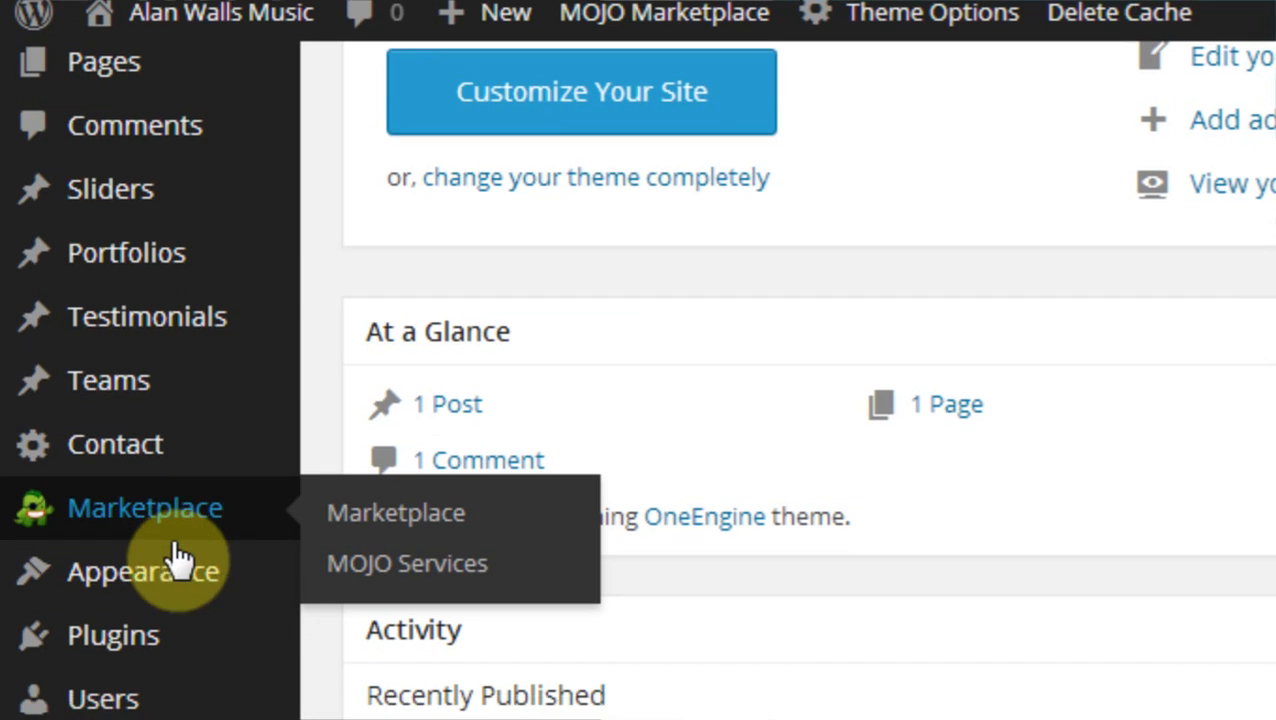
mouse_move(168, 600)
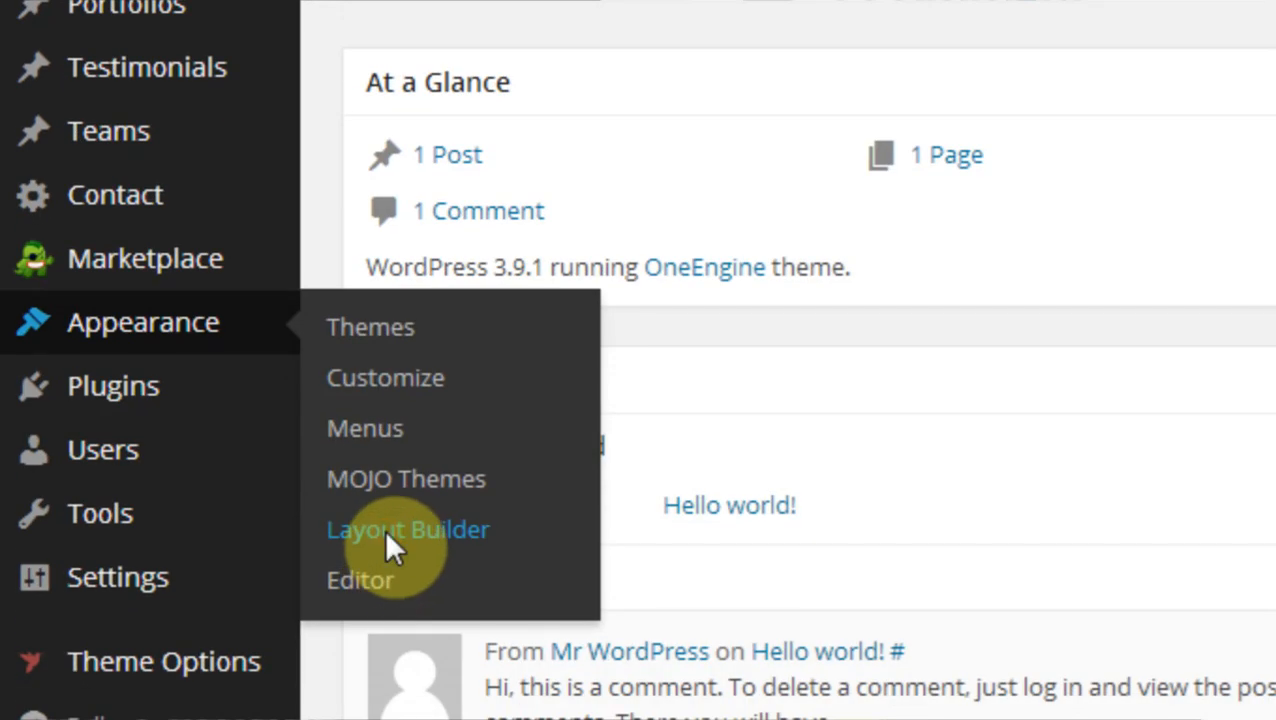
click(386, 531)
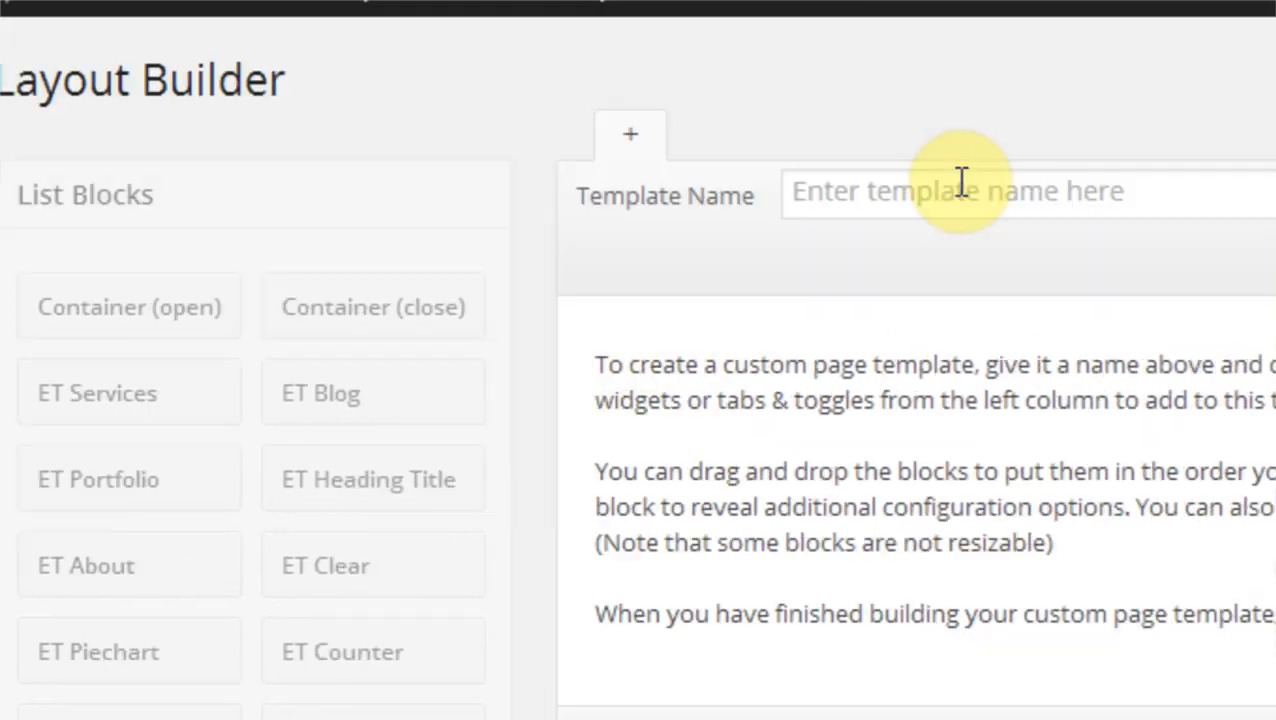
Step: Create a new page template named "Alan Walls Home"
click(1046, 58)
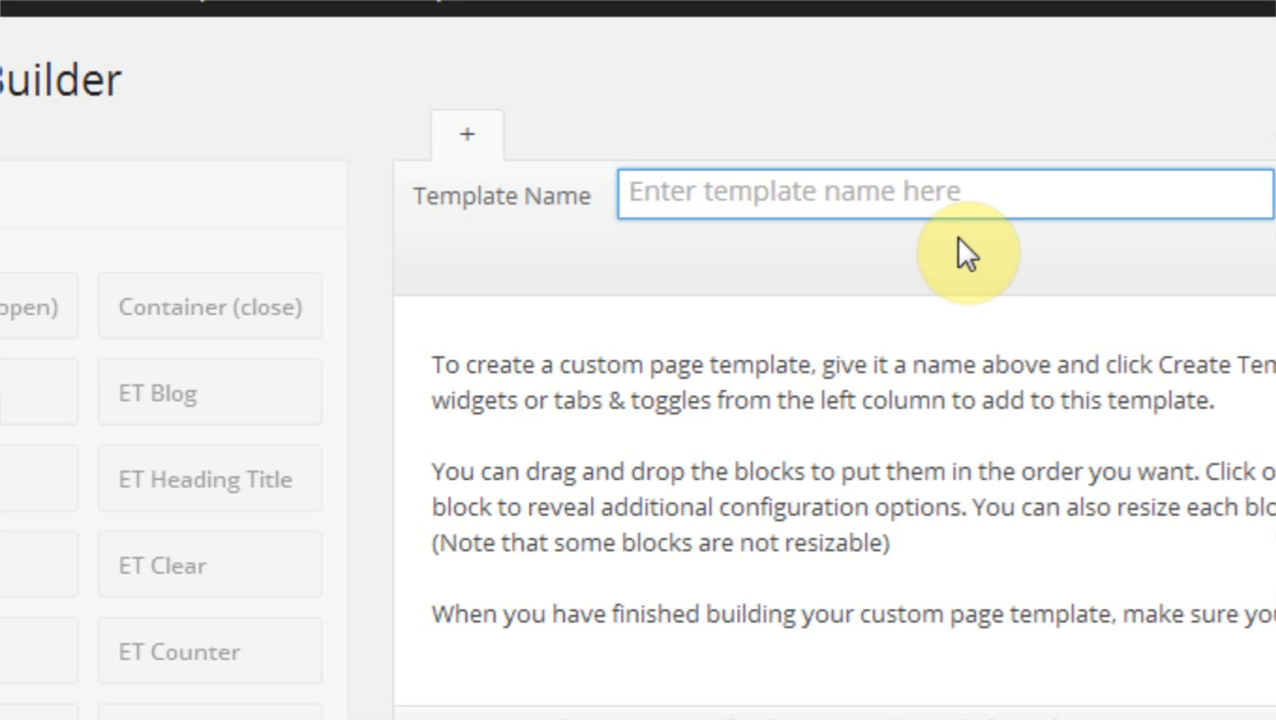
text(A)
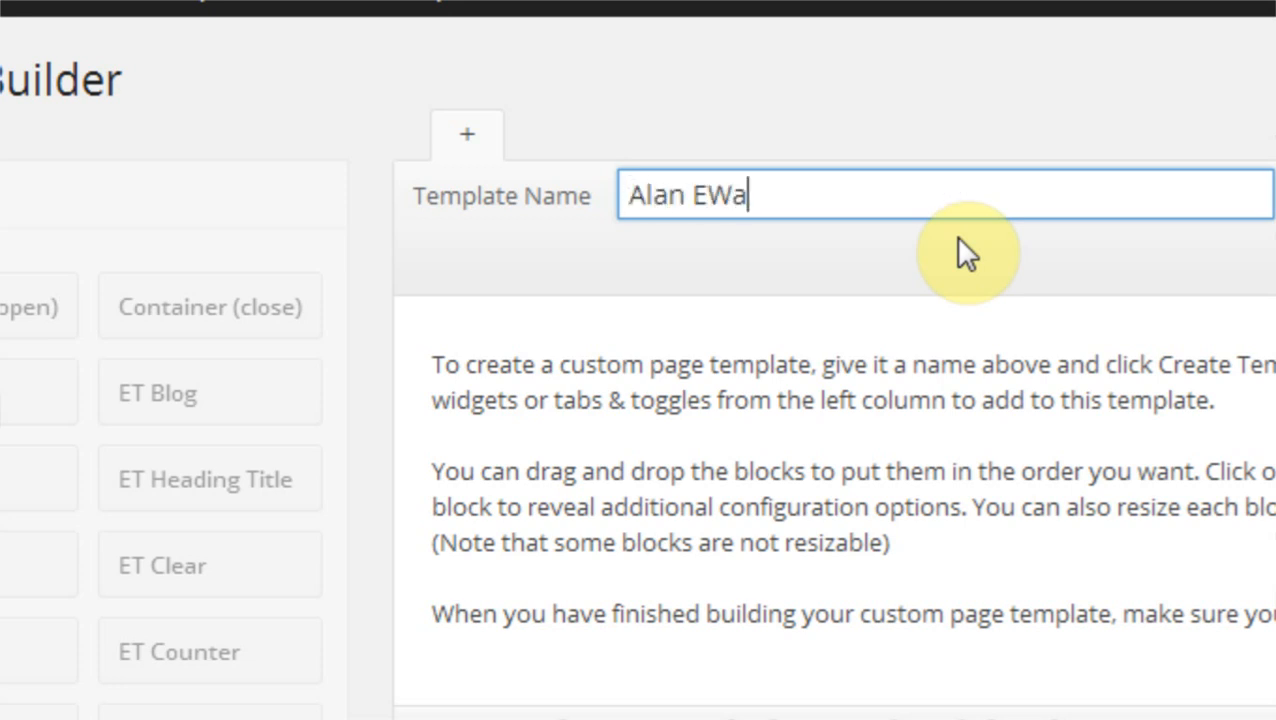
text(lan Walls Home)
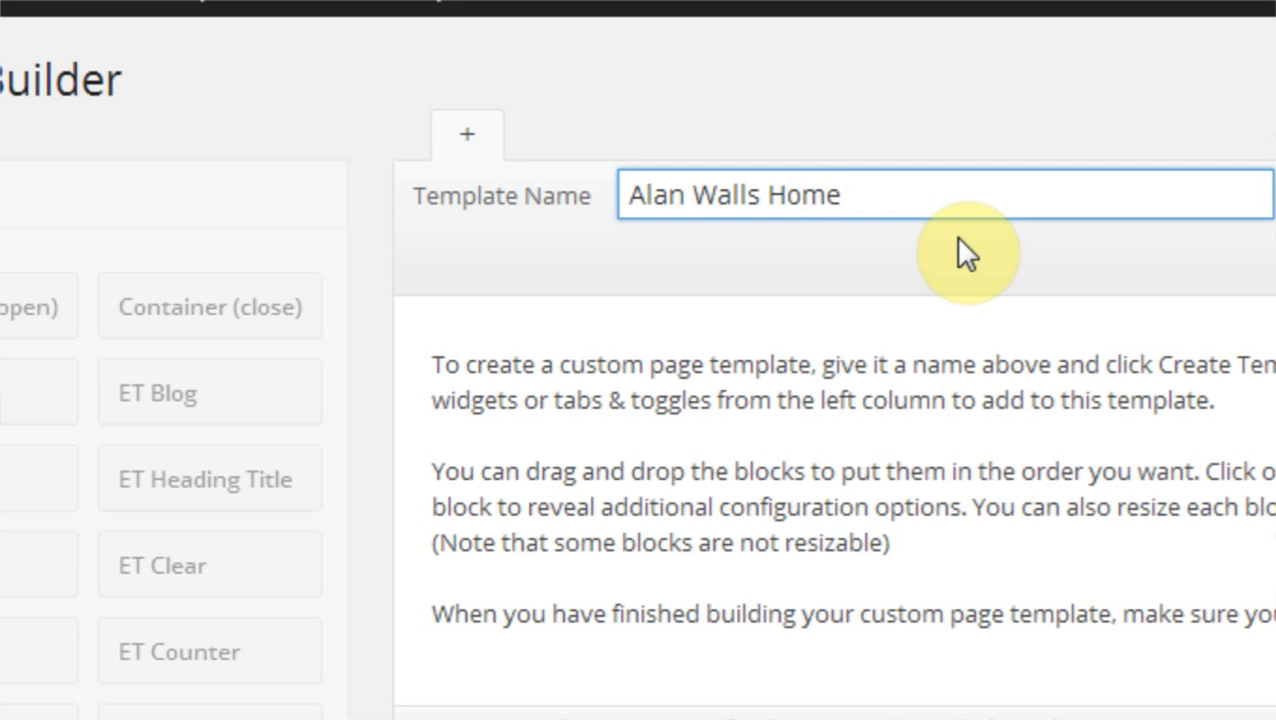
click(1240, 257)
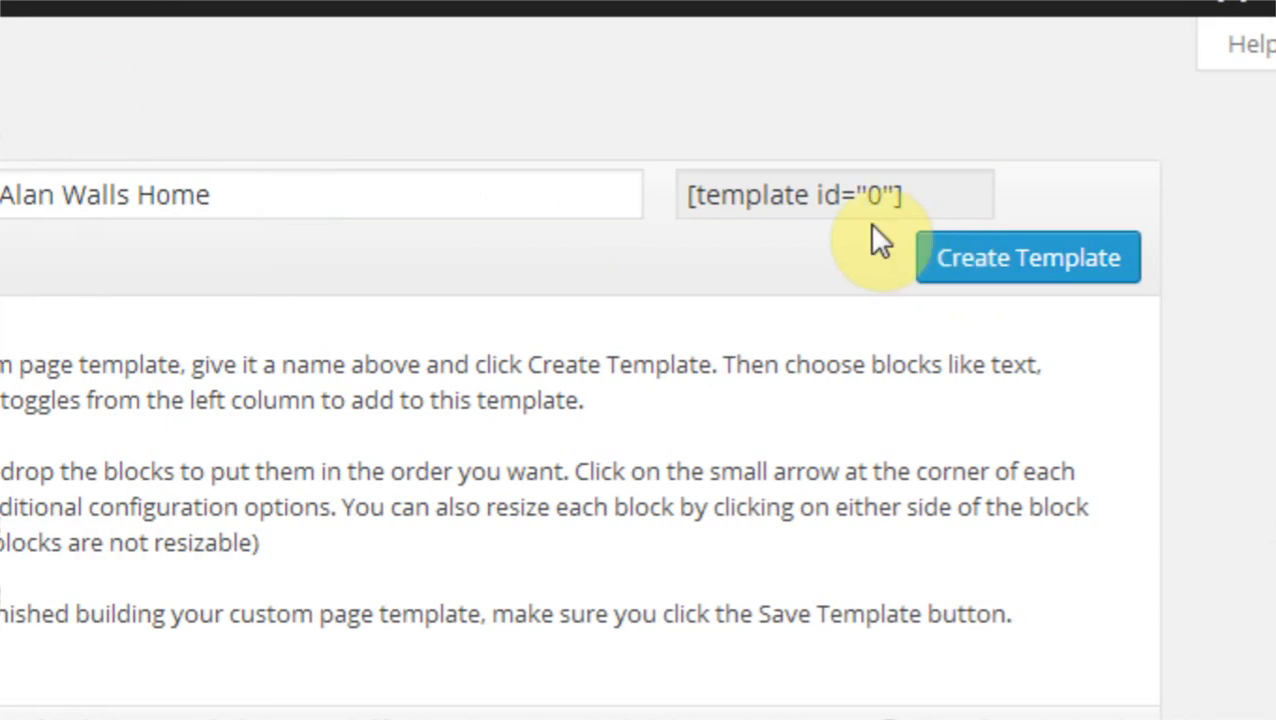
click(961, 265)
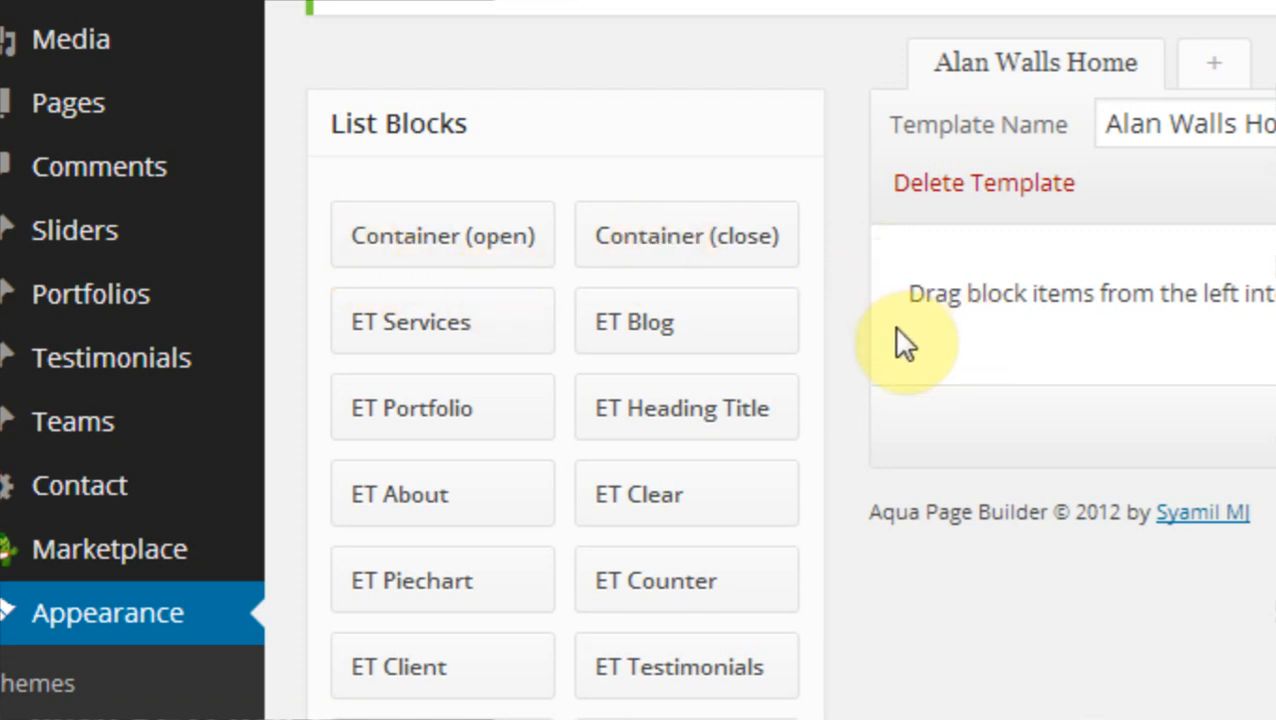
Step: Add a Container (open) block to the empty template, look through its settings and collapse it
drag(490, 228, 957, 300)
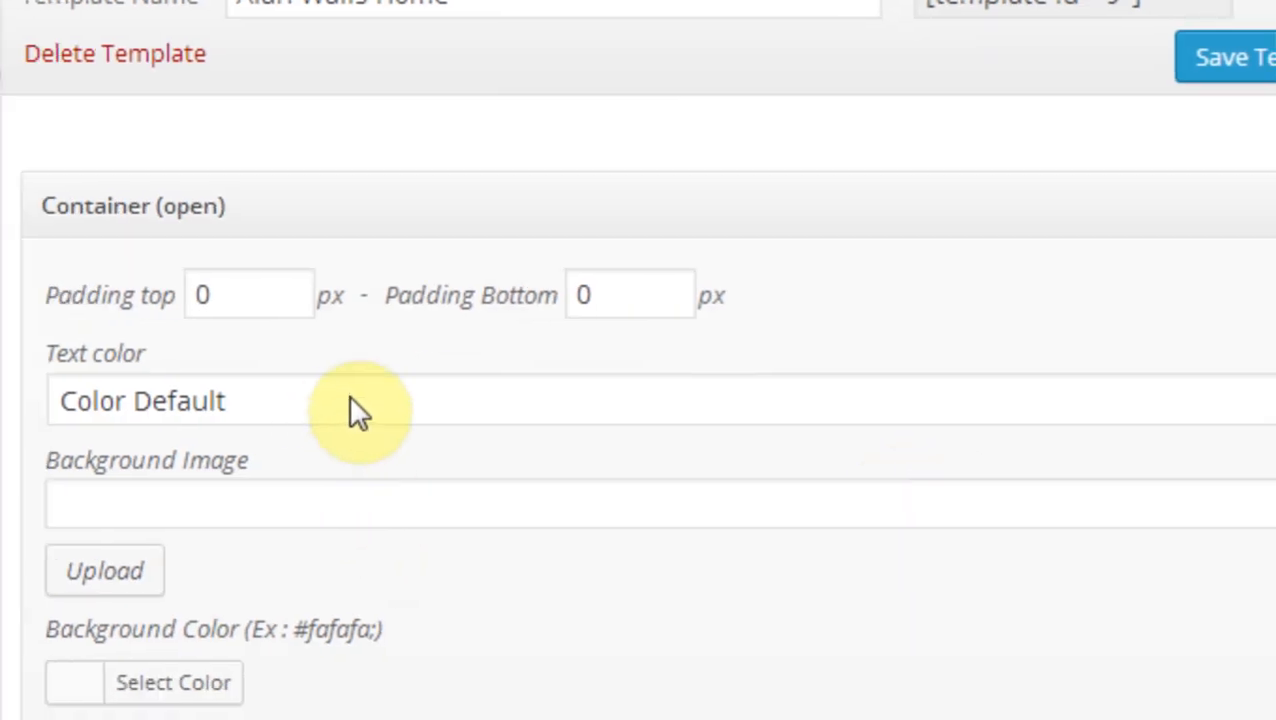
scroll(1155, 455, down, 1)
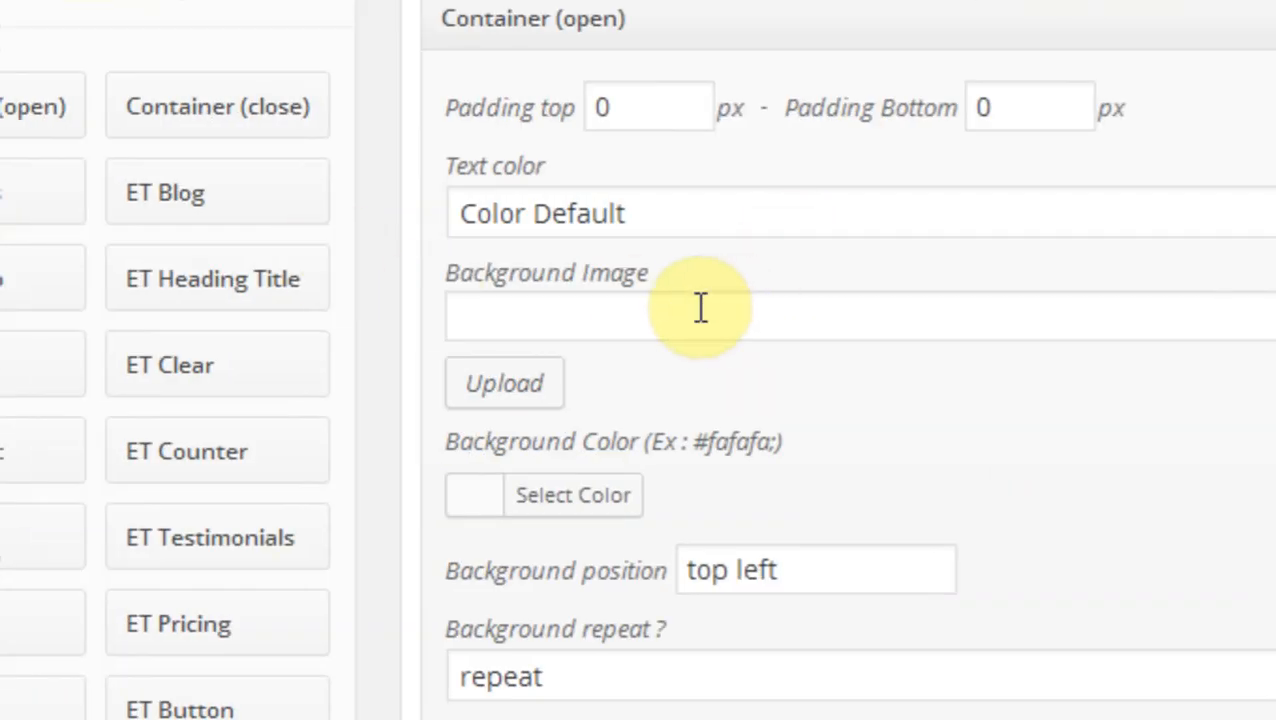
scroll(829, 456, down, 3)
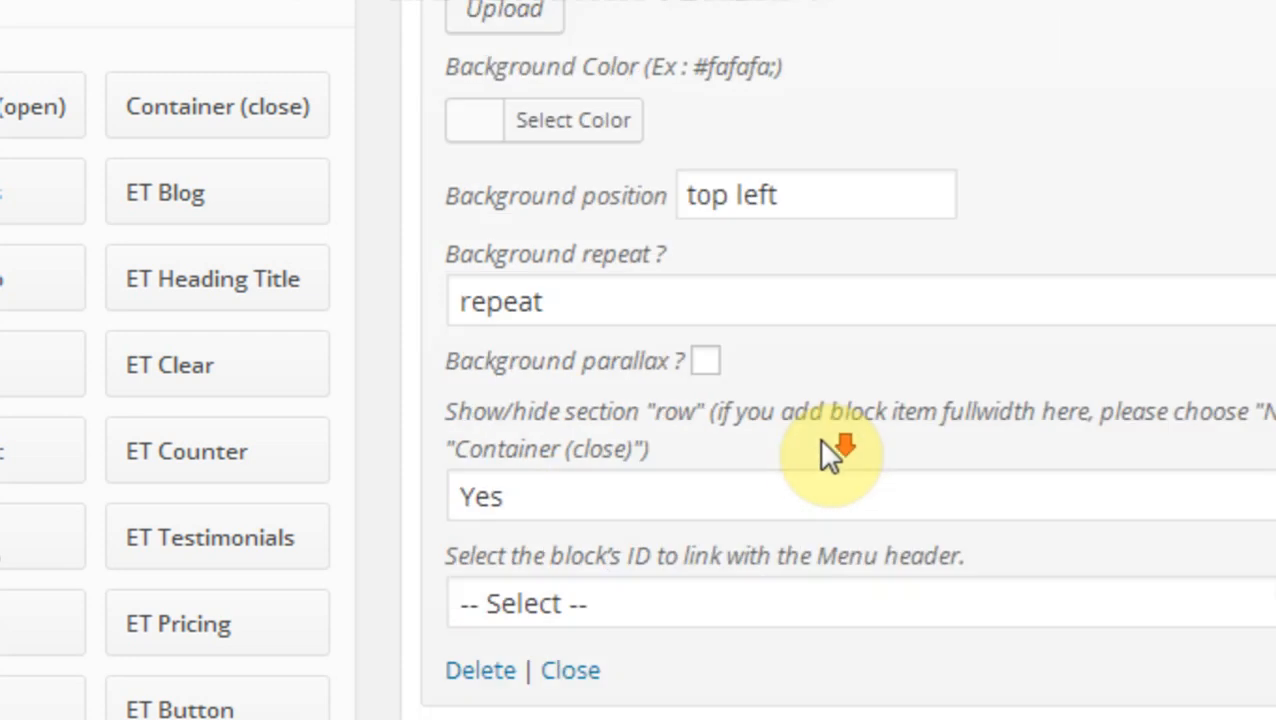
scroll(863, 541, up, 1)
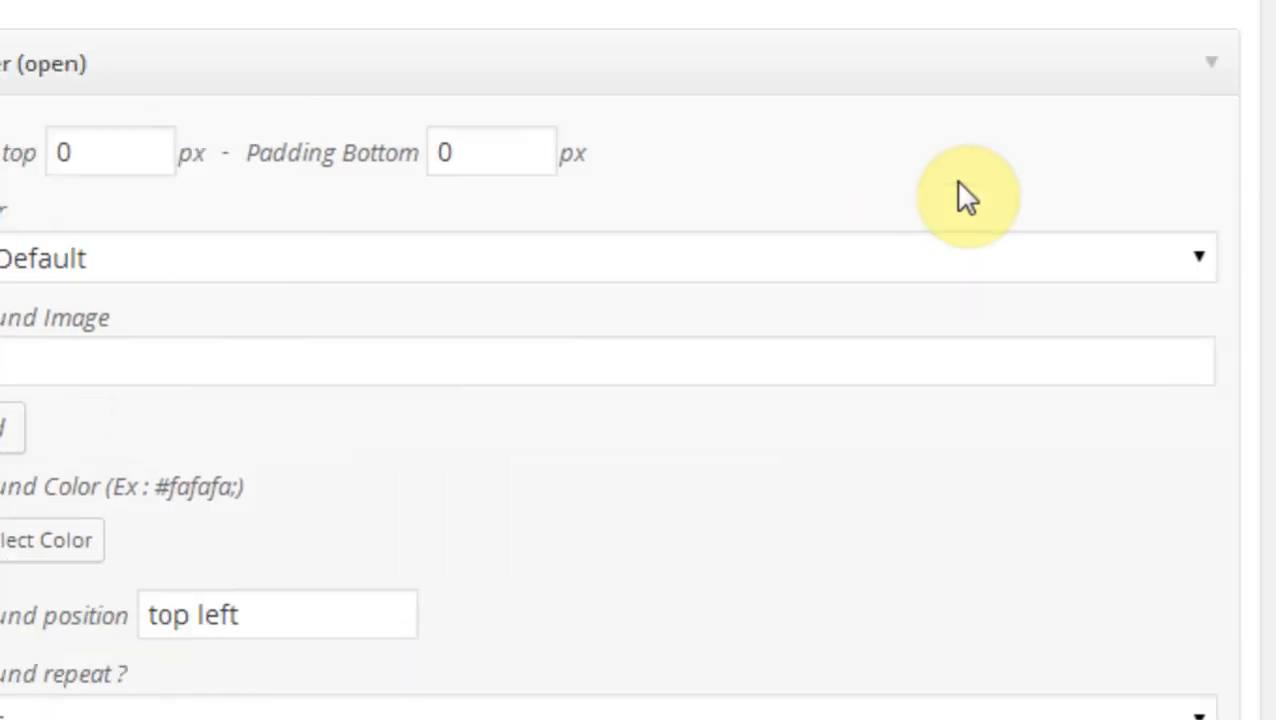
click(1220, 64)
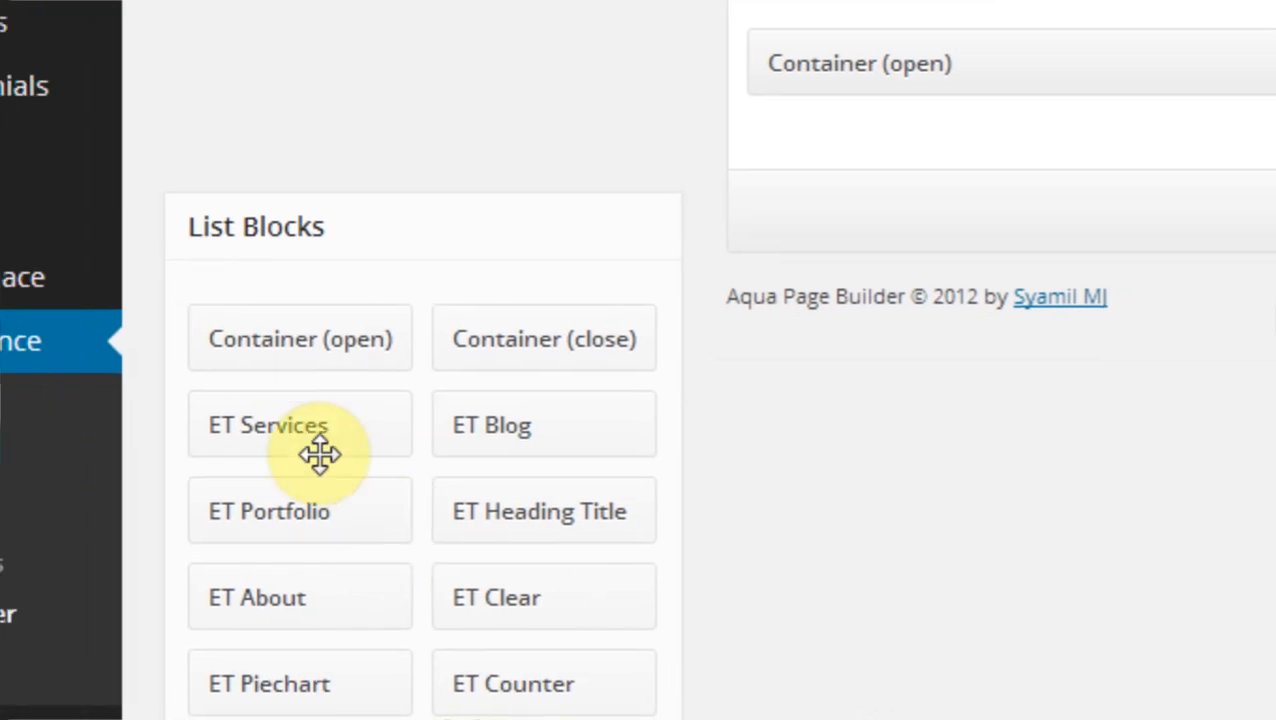
Step: Add ET Services and Container (close) blocks below the Container (open) block, collapse both and save the template
drag(150, 531, 725, 240)
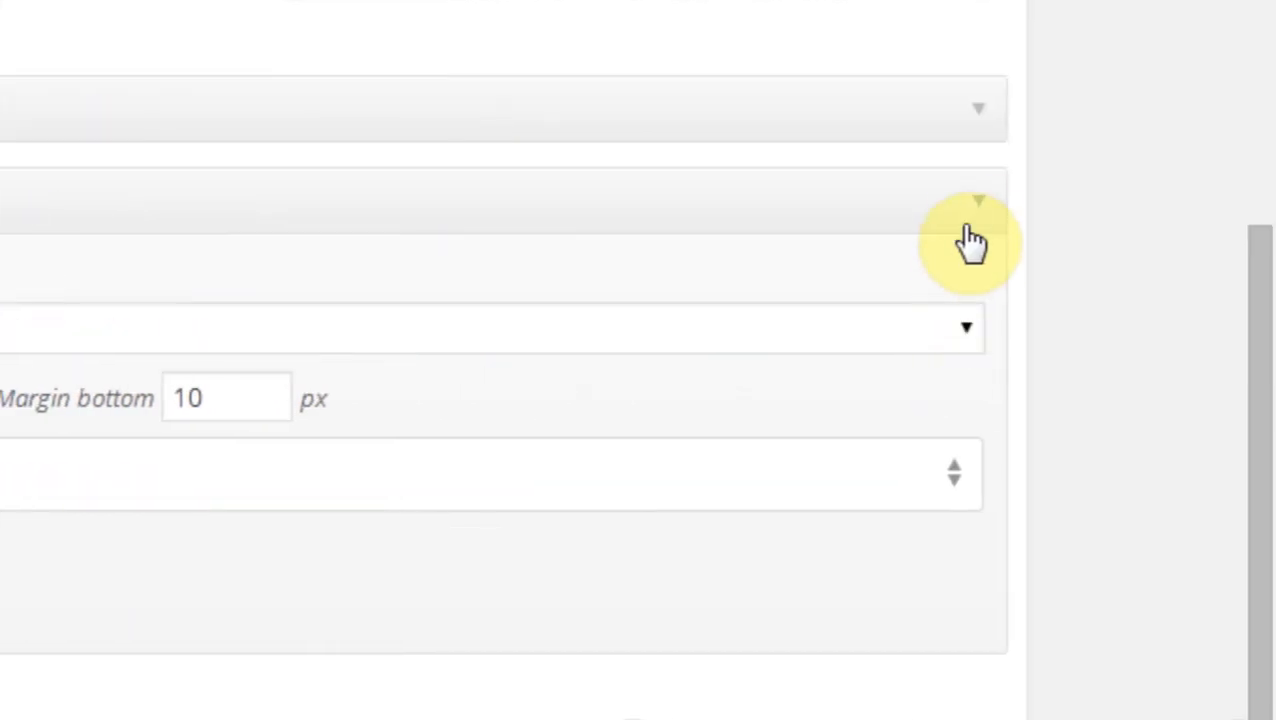
click(965, 208)
drag(320, 392, 652, 278)
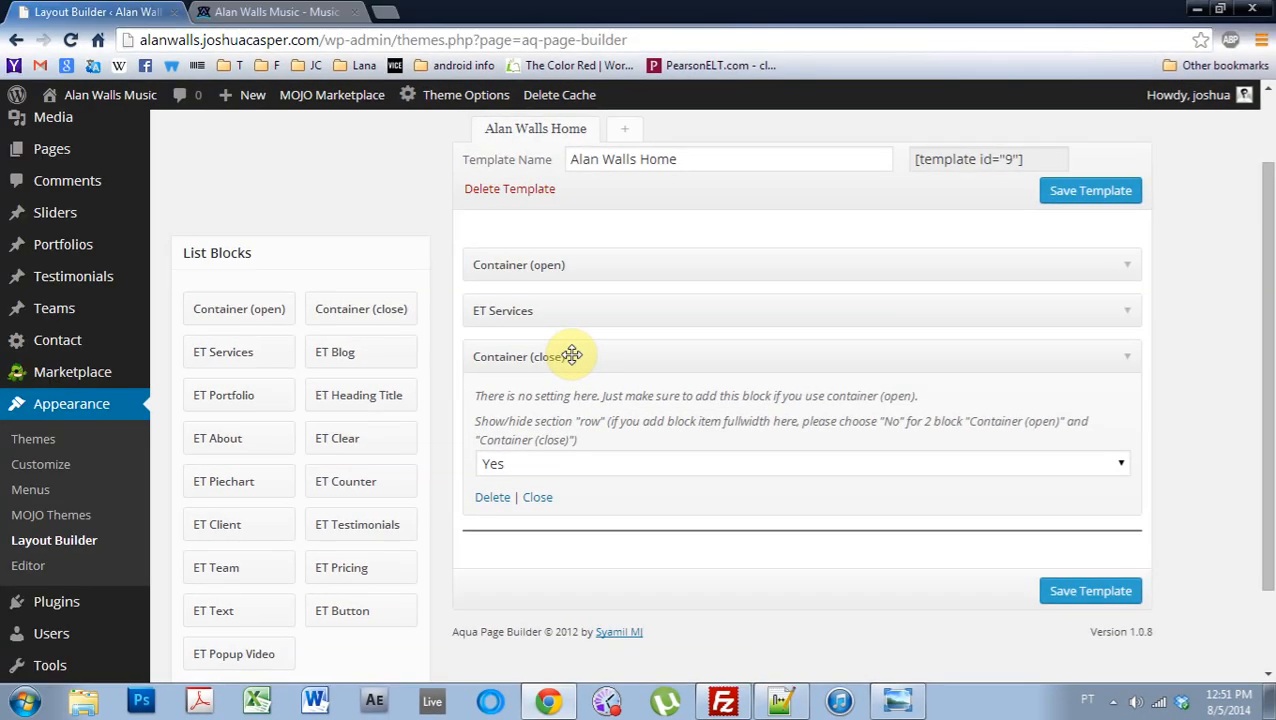
click(730, 282)
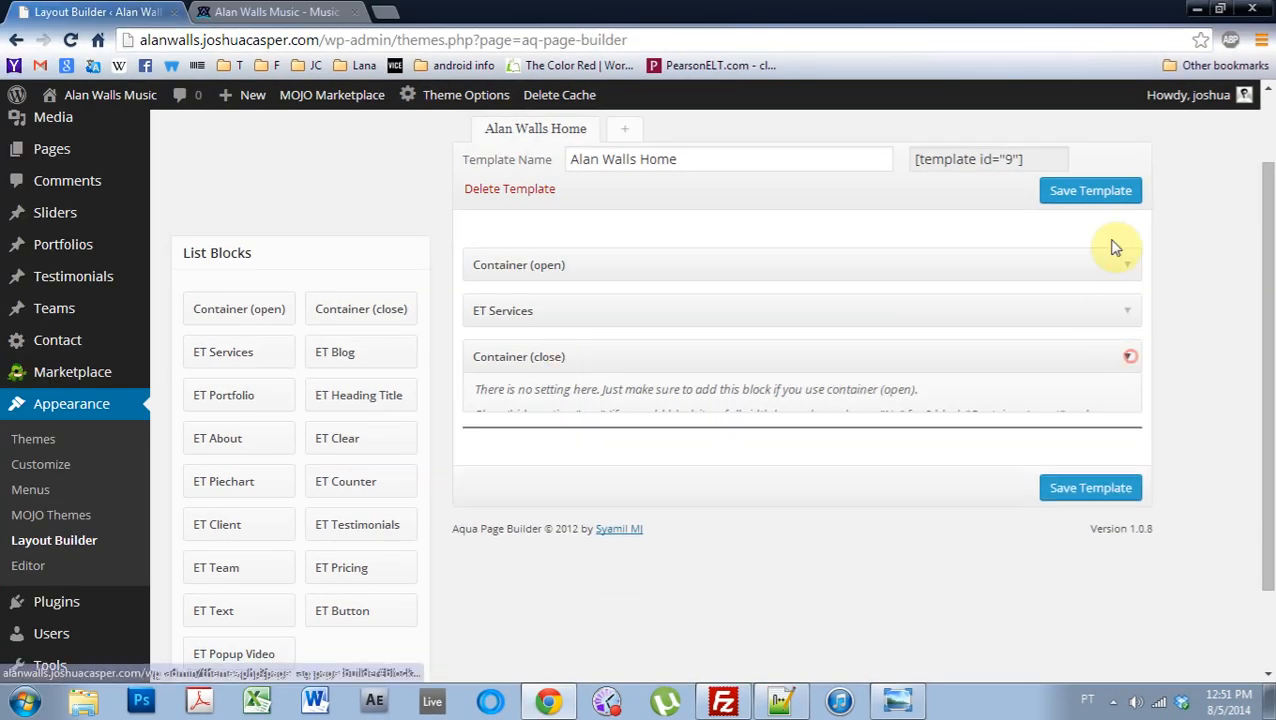
click(1106, 195)
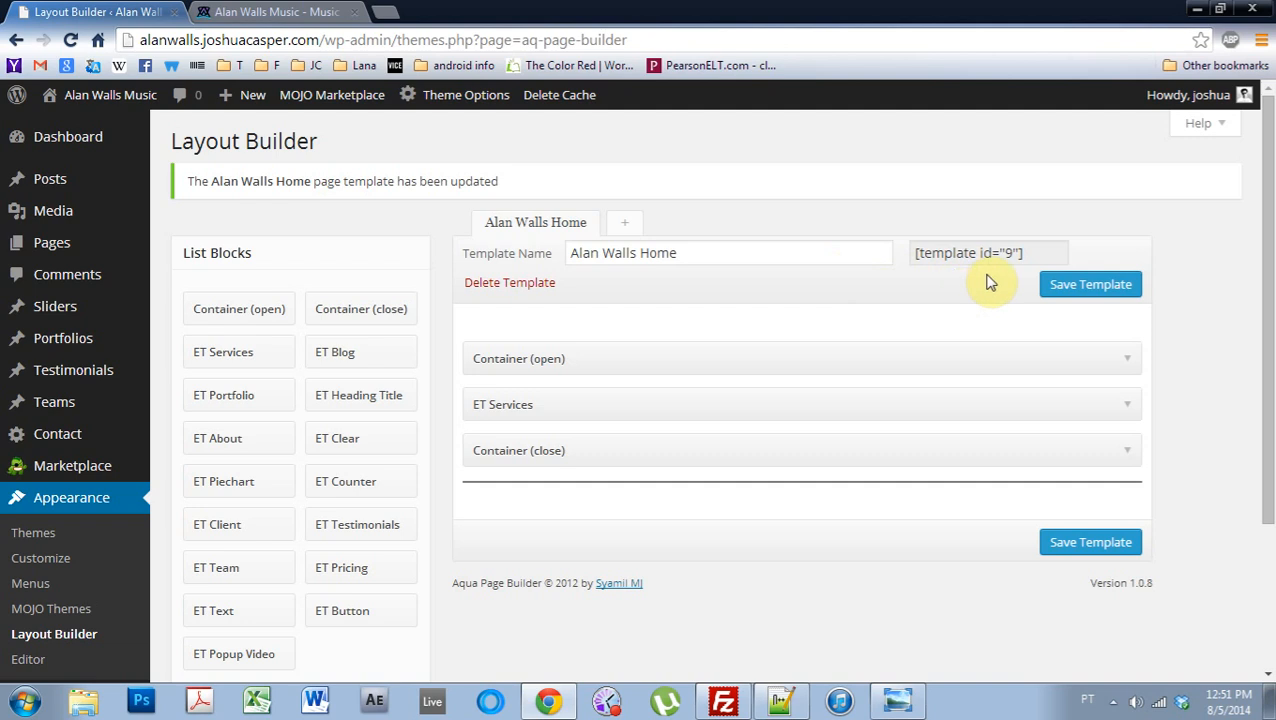
Step: Copy the template's shortcode [template id="9"] into the content of the existing Home page and update the page
drag(1035, 255, 926, 266)
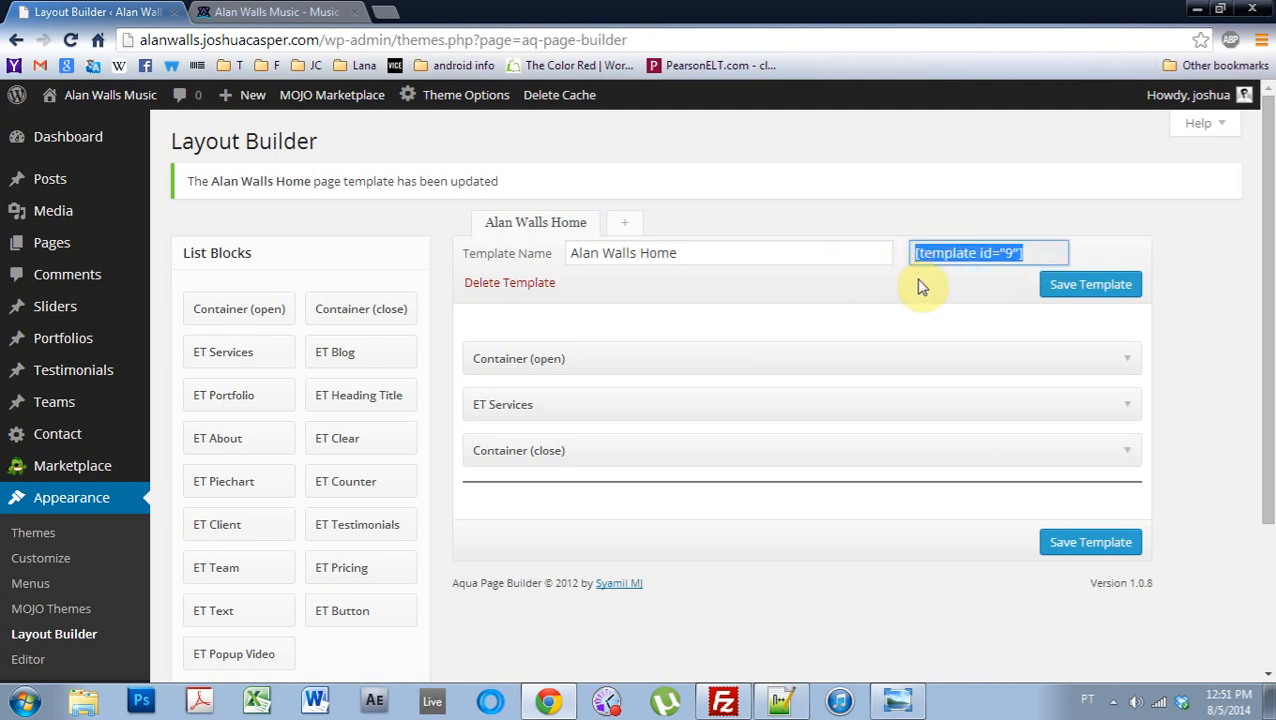
mouse_move(56, 248)
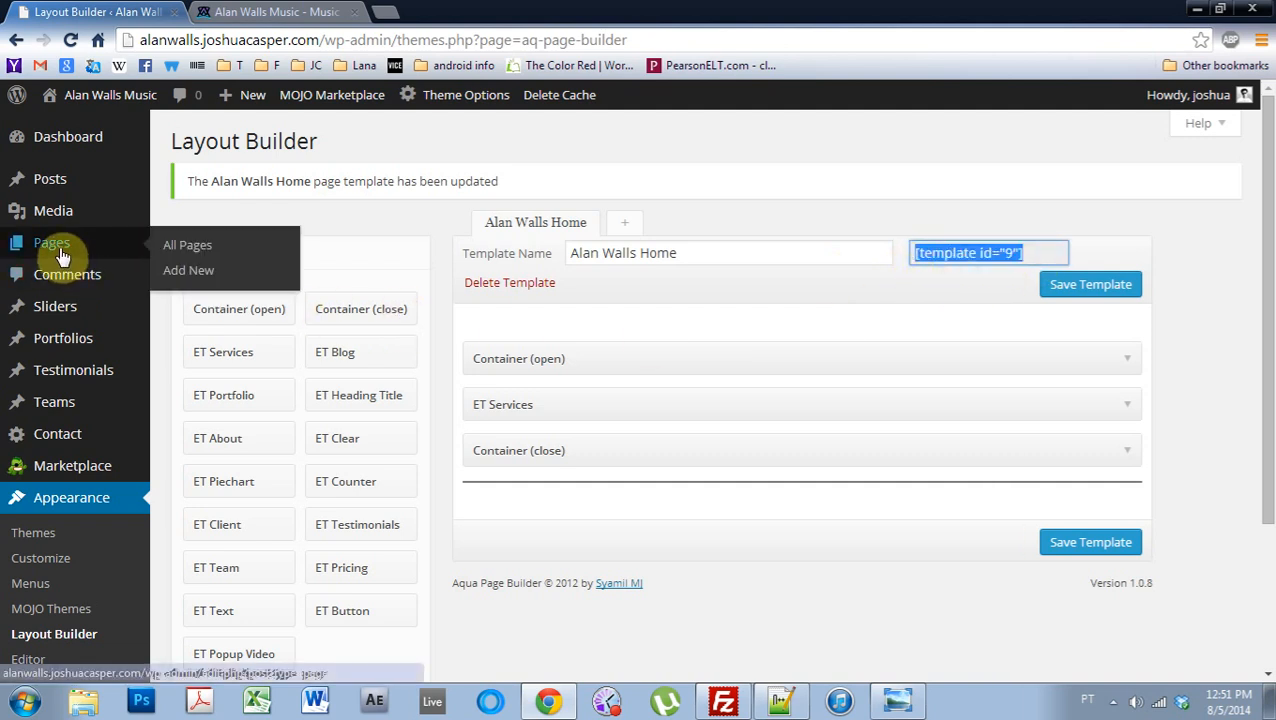
click(180, 253)
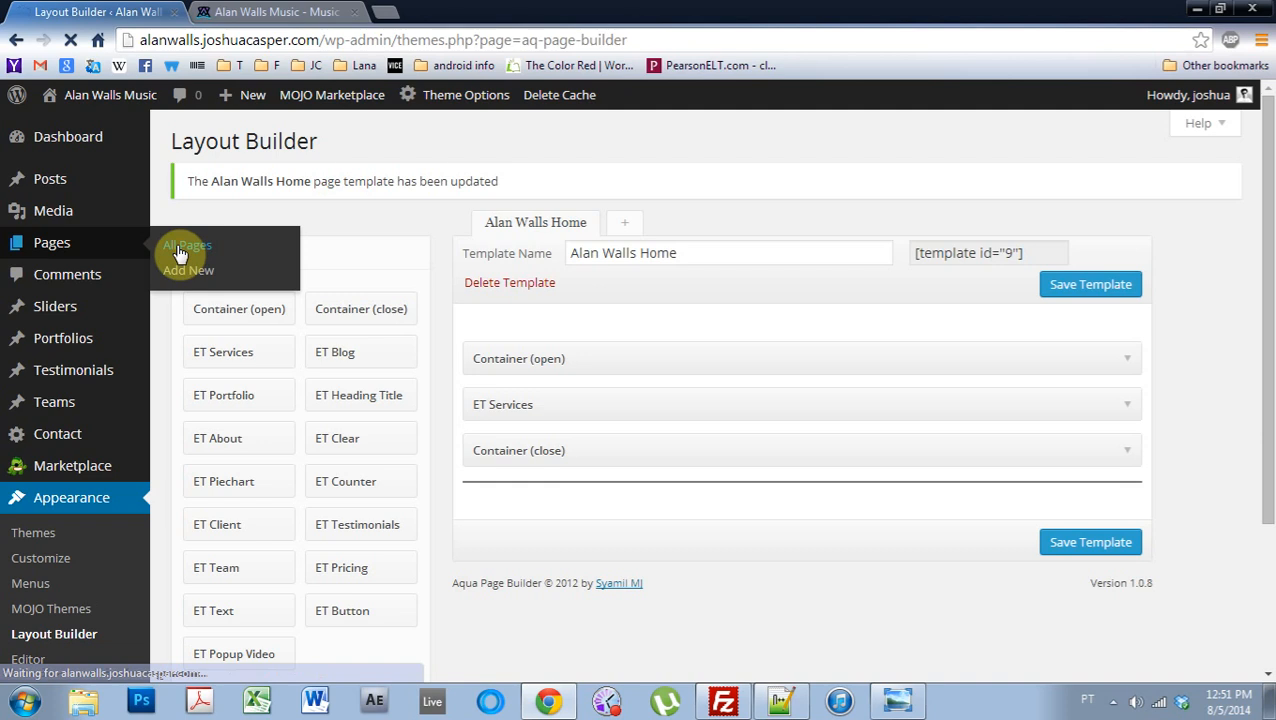
click(222, 302)
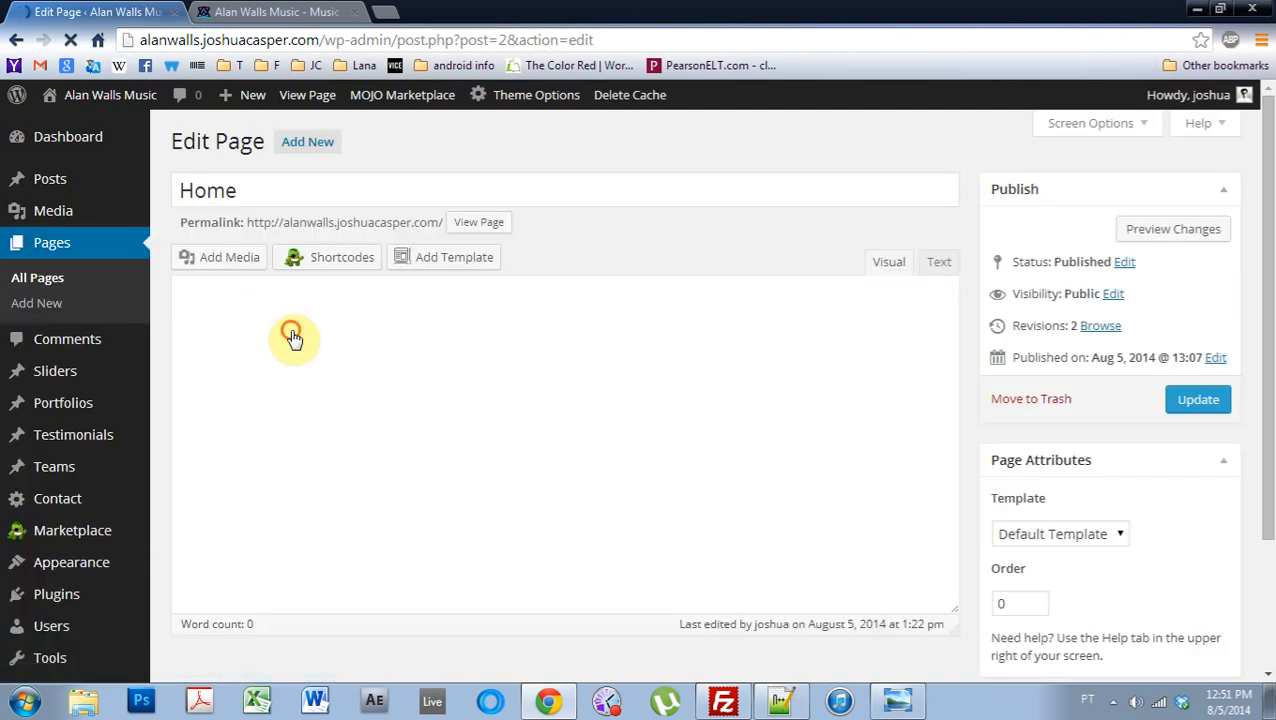
click(243, 357)
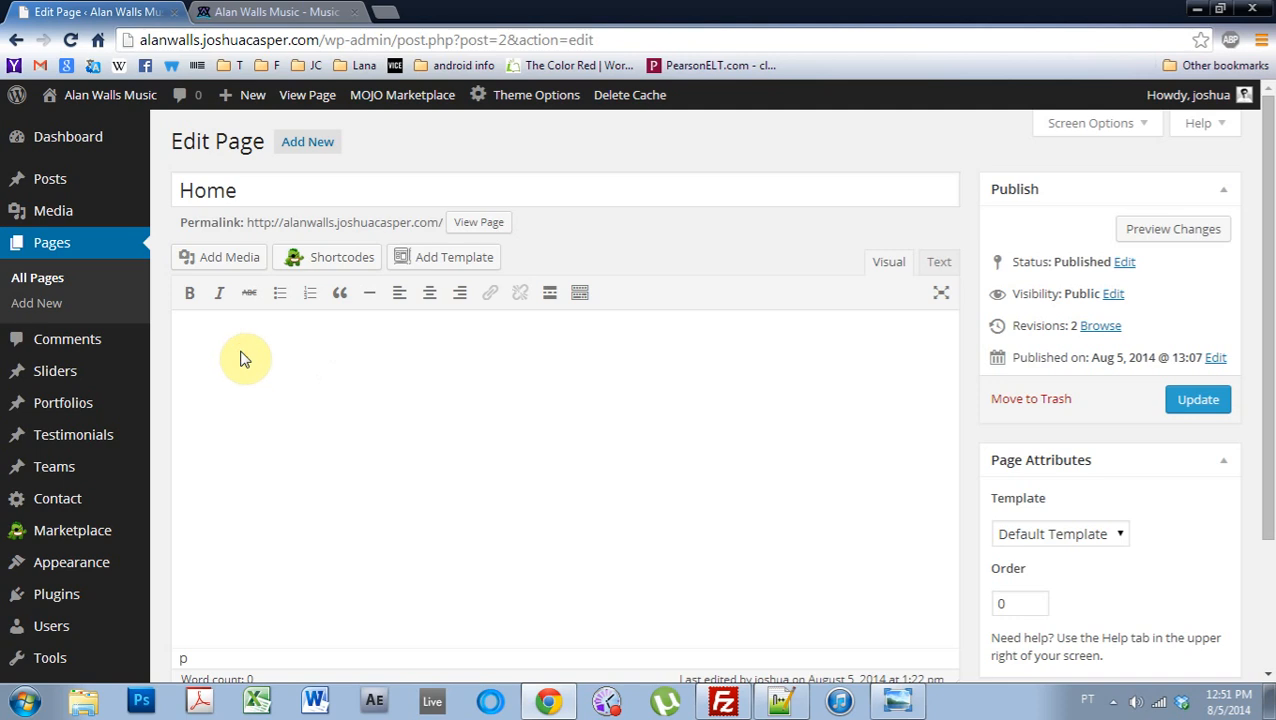
text([template id="9"])
click(1202, 400)
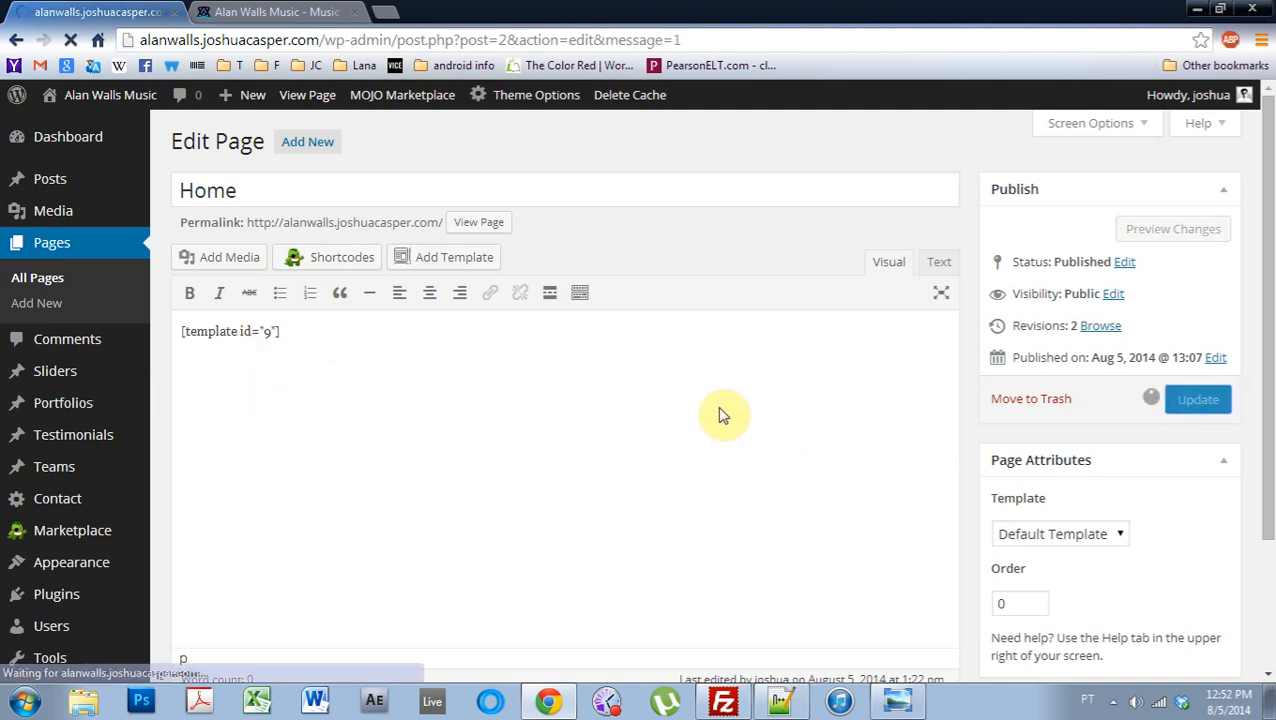
Step: Reload the live home page to check the services section, and return to the page editor
click(293, 12)
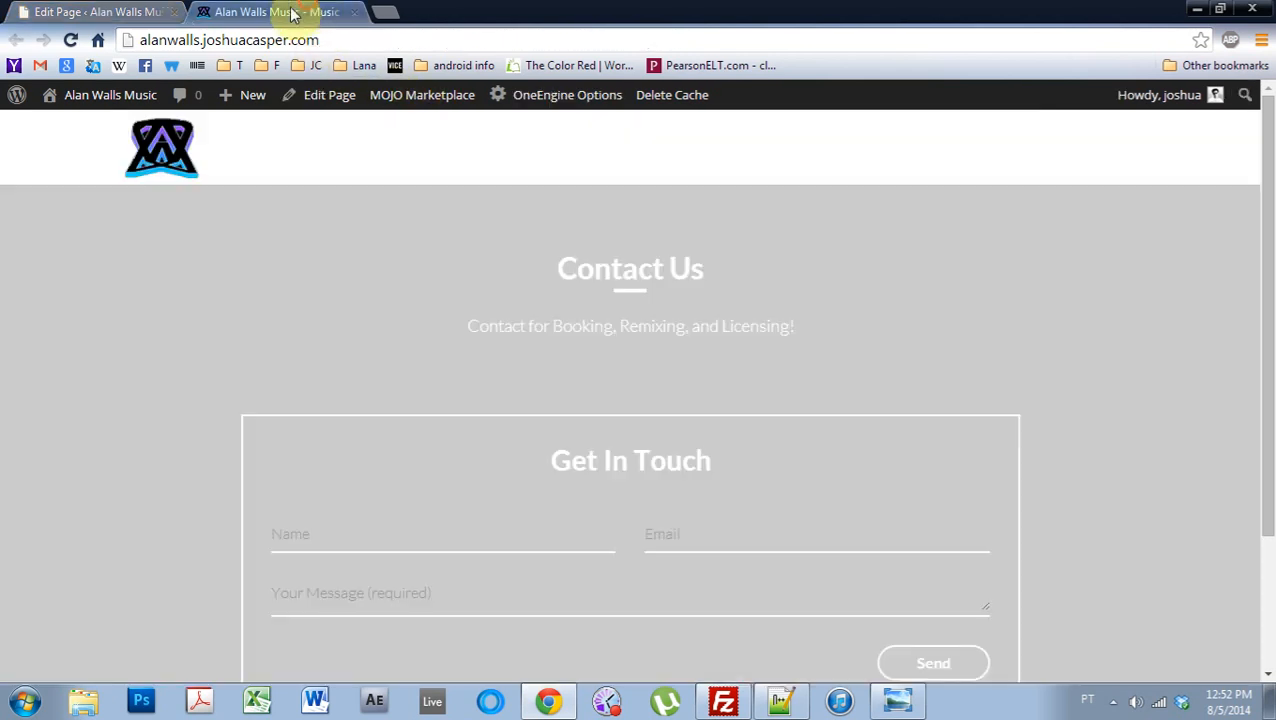
click(70, 40)
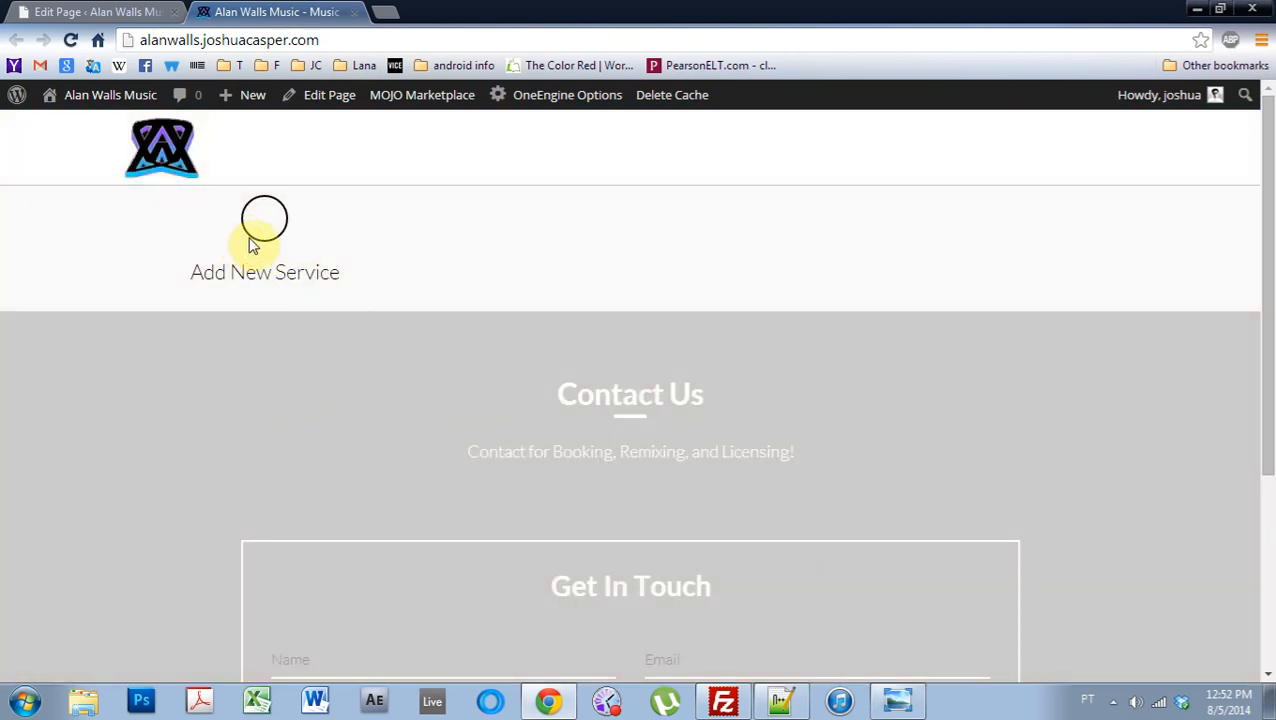
click(78, 10)
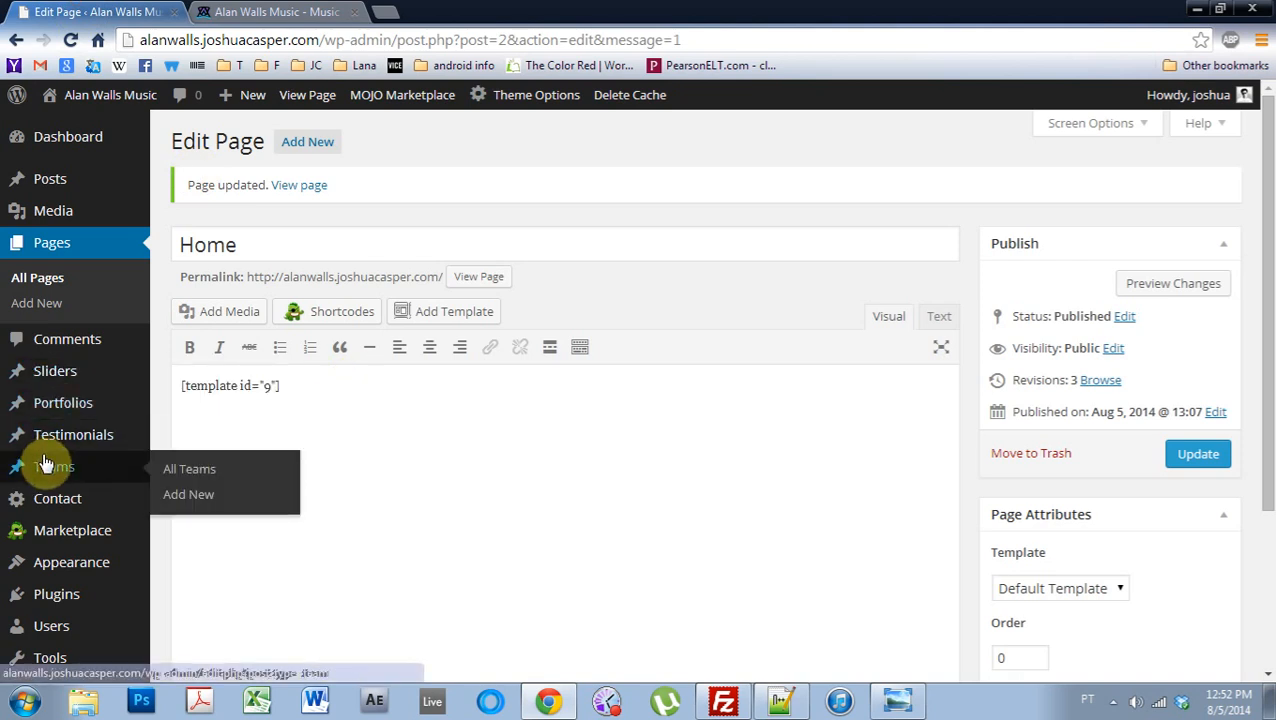
Step: Reopen the Layout Builder and set the title of the service item in the ET Services block to "Booking"
mouse_move(85, 565)
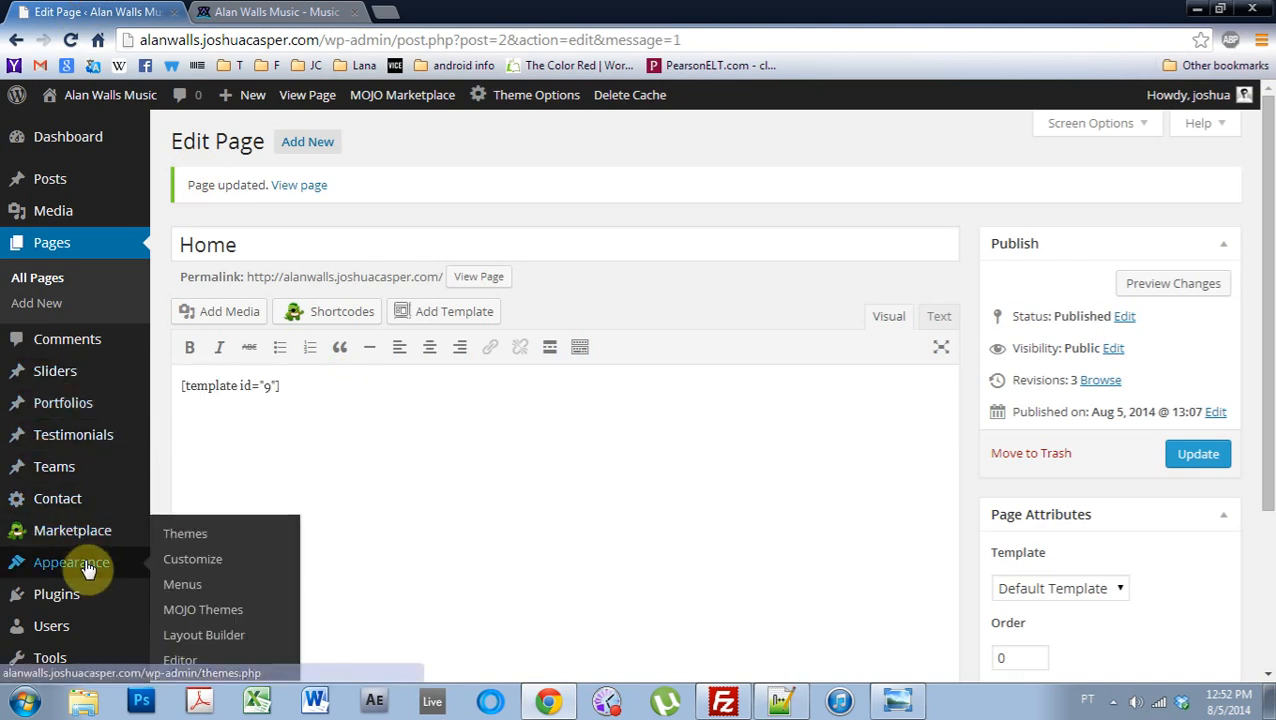
click(199, 636)
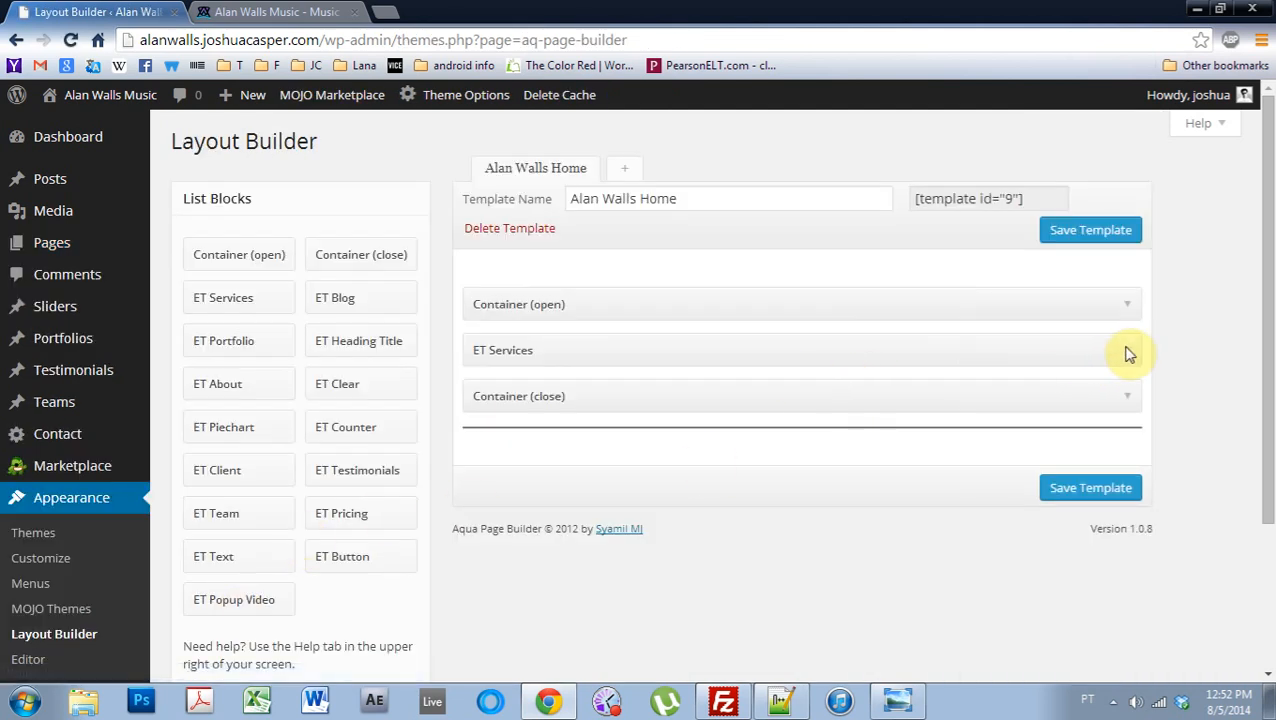
click(1127, 352)
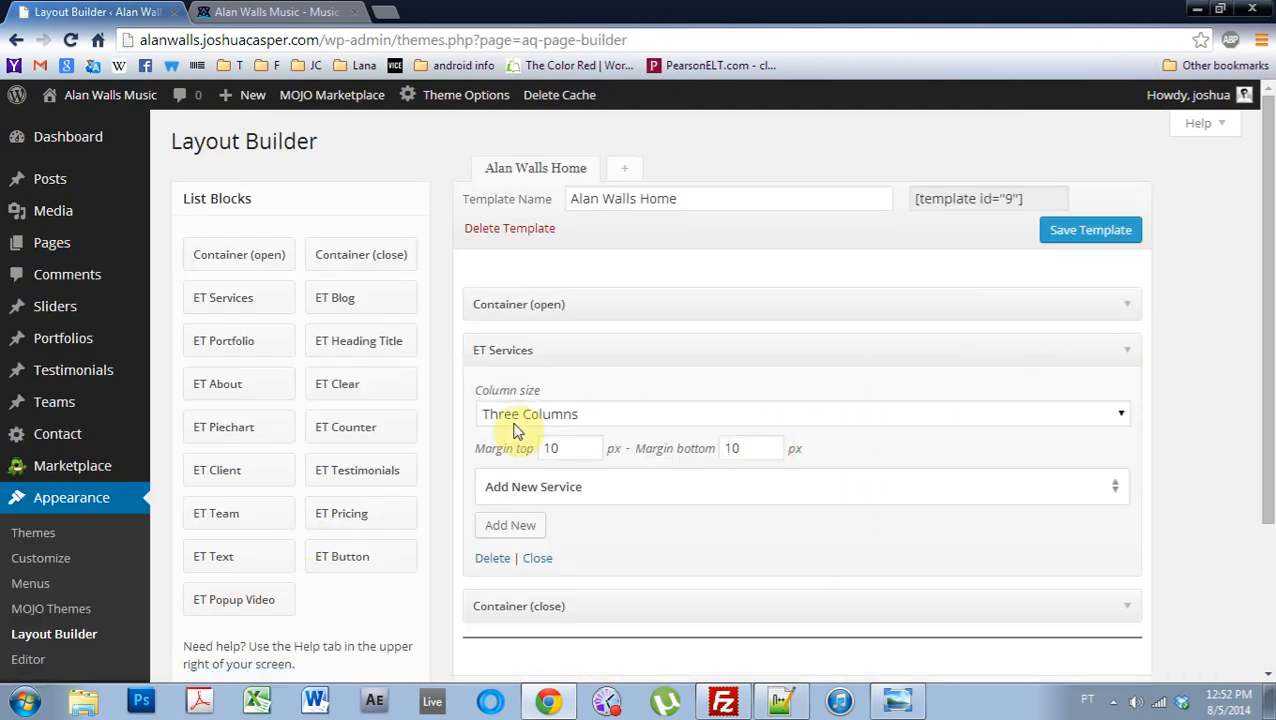
click(1117, 492)
scroll(797, 541, down, 1)
drag(615, 452, 455, 449)
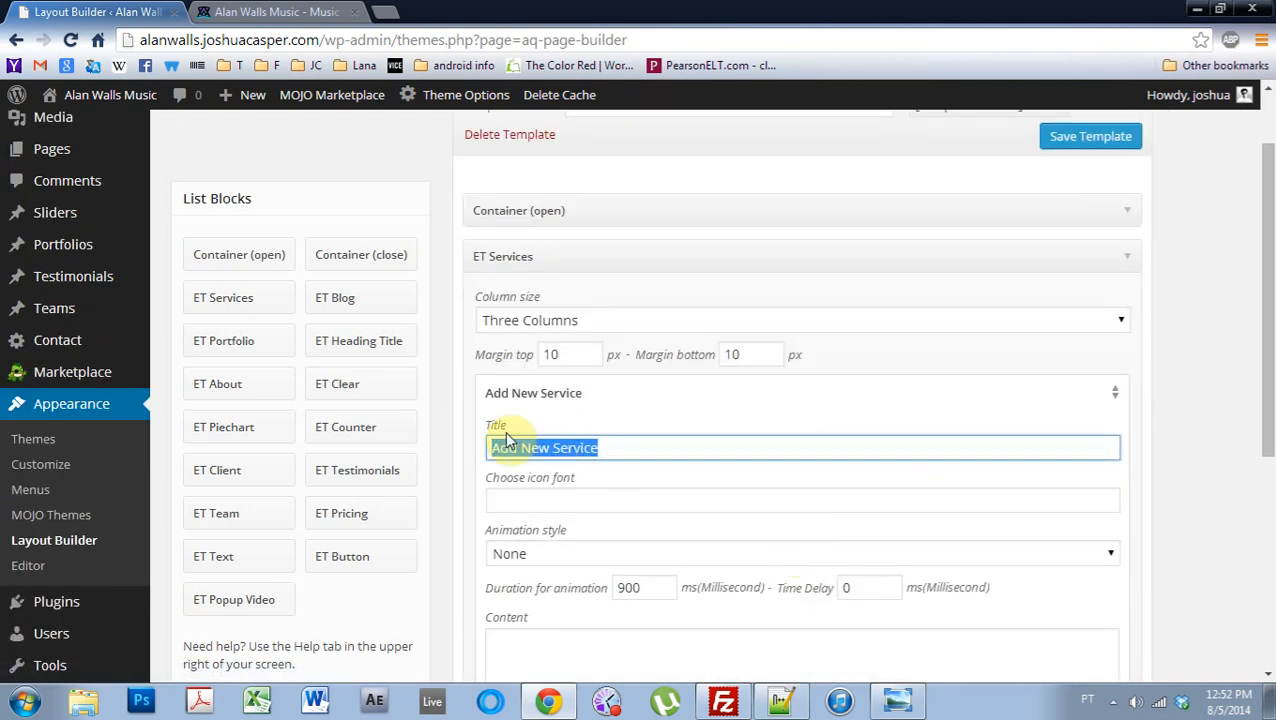
text(Booking)
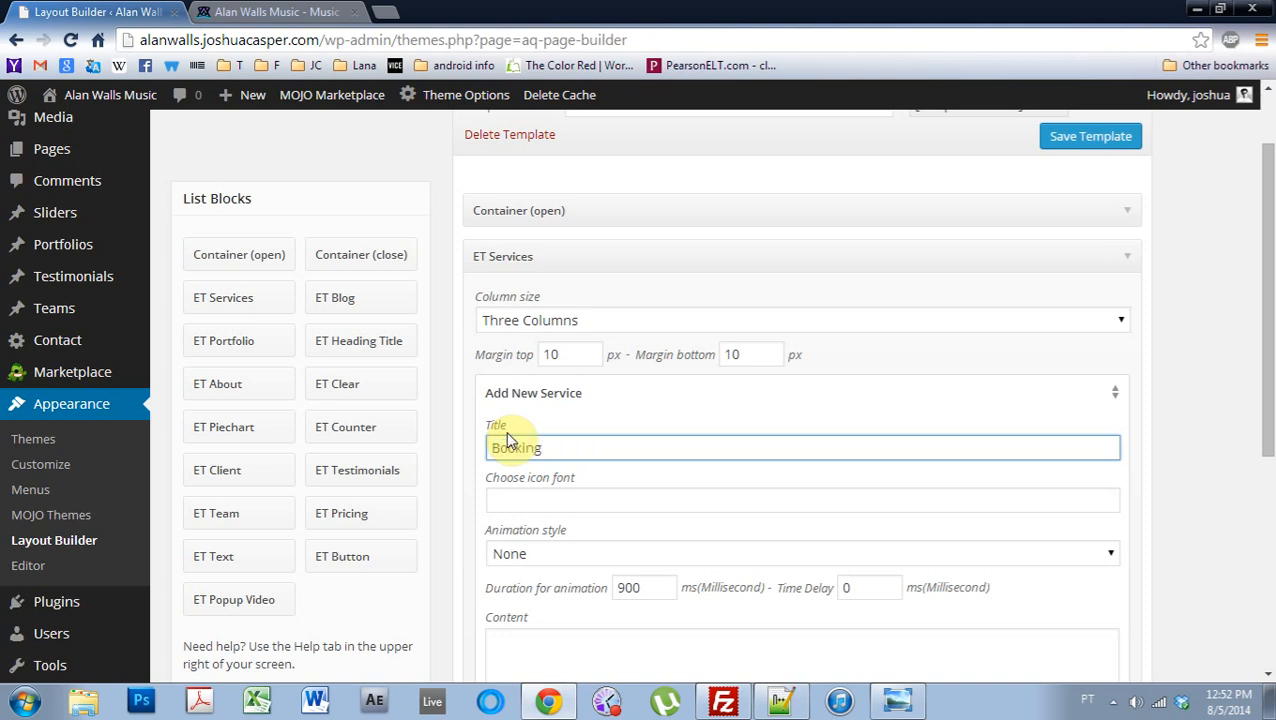
Step: Choose the fighter jet icon (fa-fighter-jet) for the Booking service and submit the choice
click(566, 491)
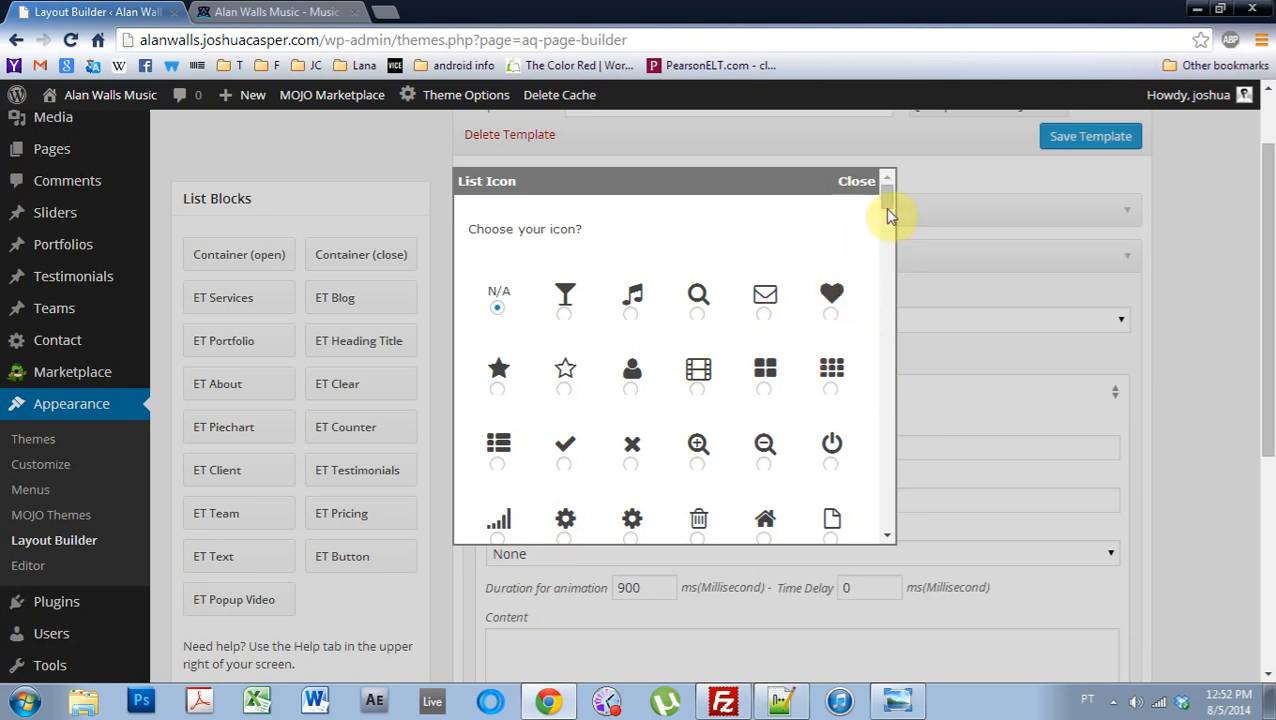
drag(889, 215, 838, 385)
click(831, 356)
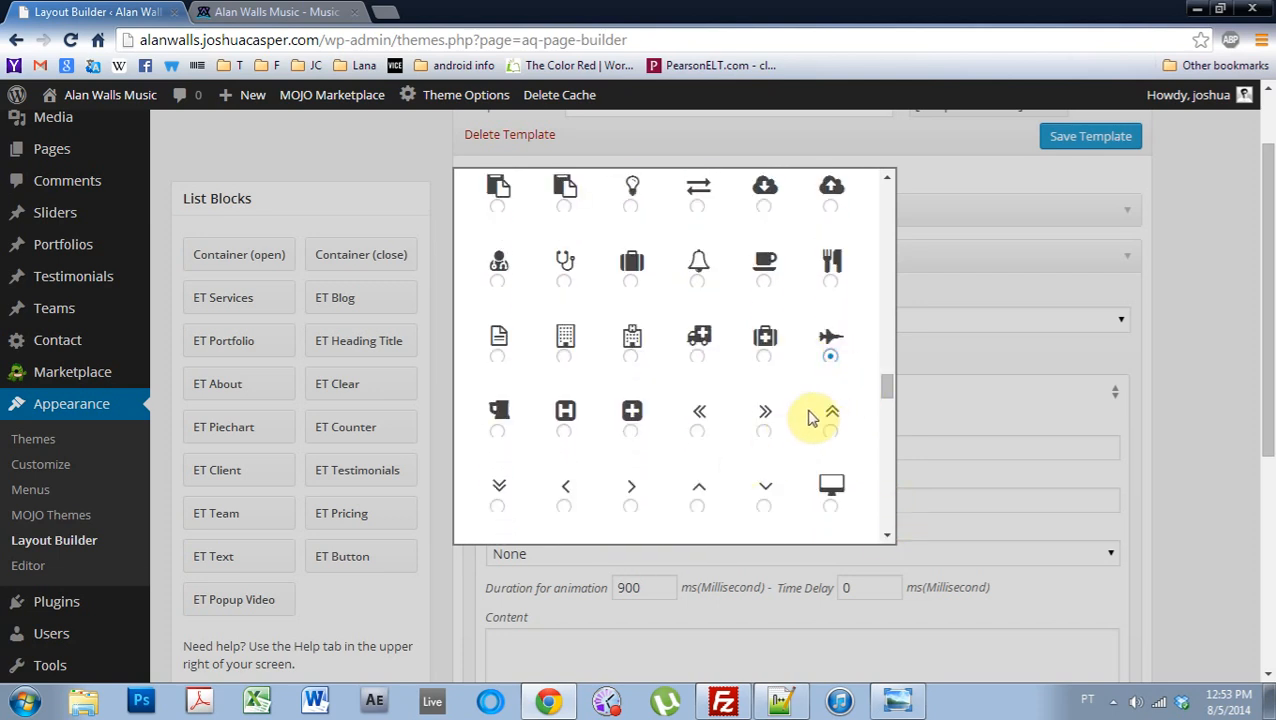
drag(884, 386, 890, 550)
click(689, 531)
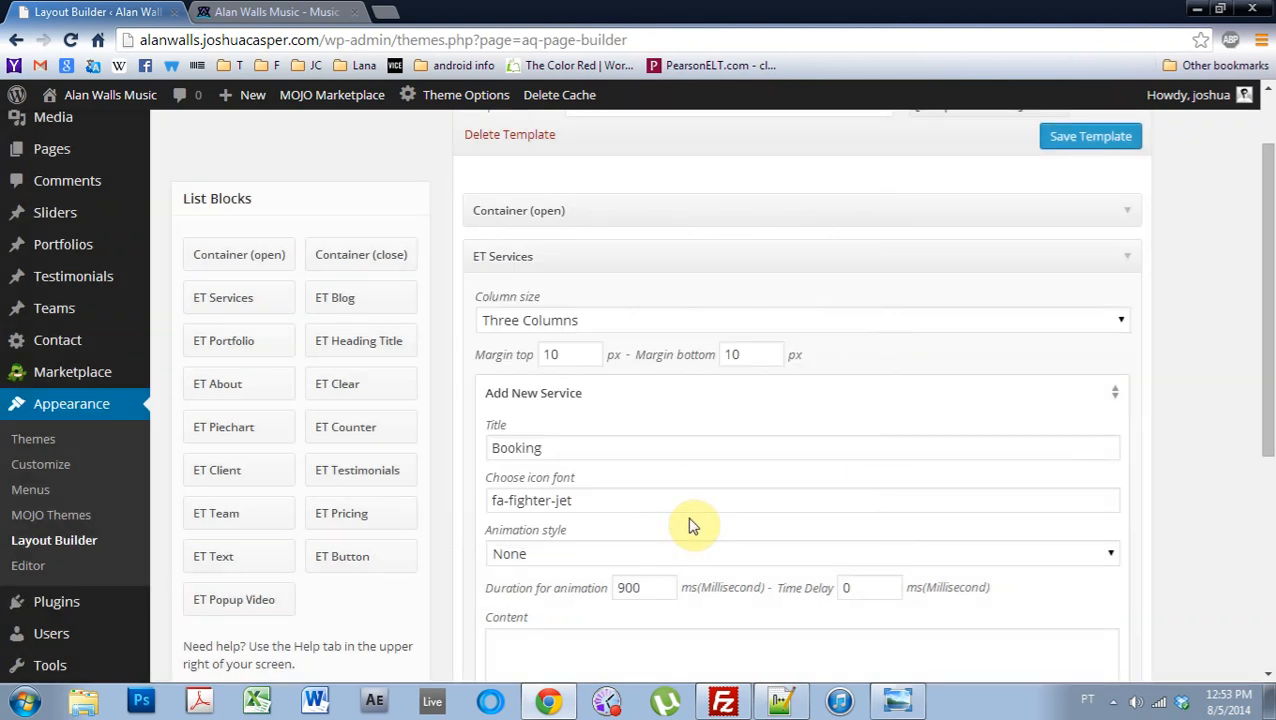
Step: Set the Booking service's animation style to Fade In Right and enter the content "Click here for Booking!"
click(553, 555)
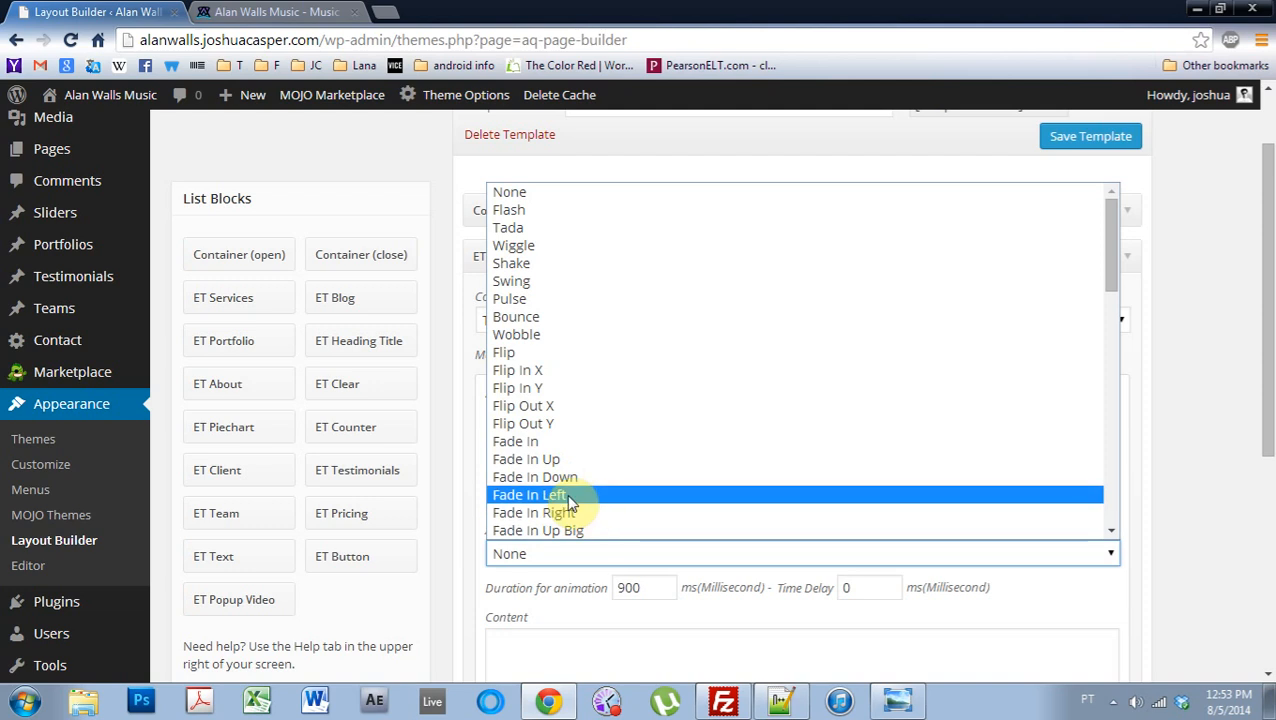
click(566, 497)
click(584, 553)
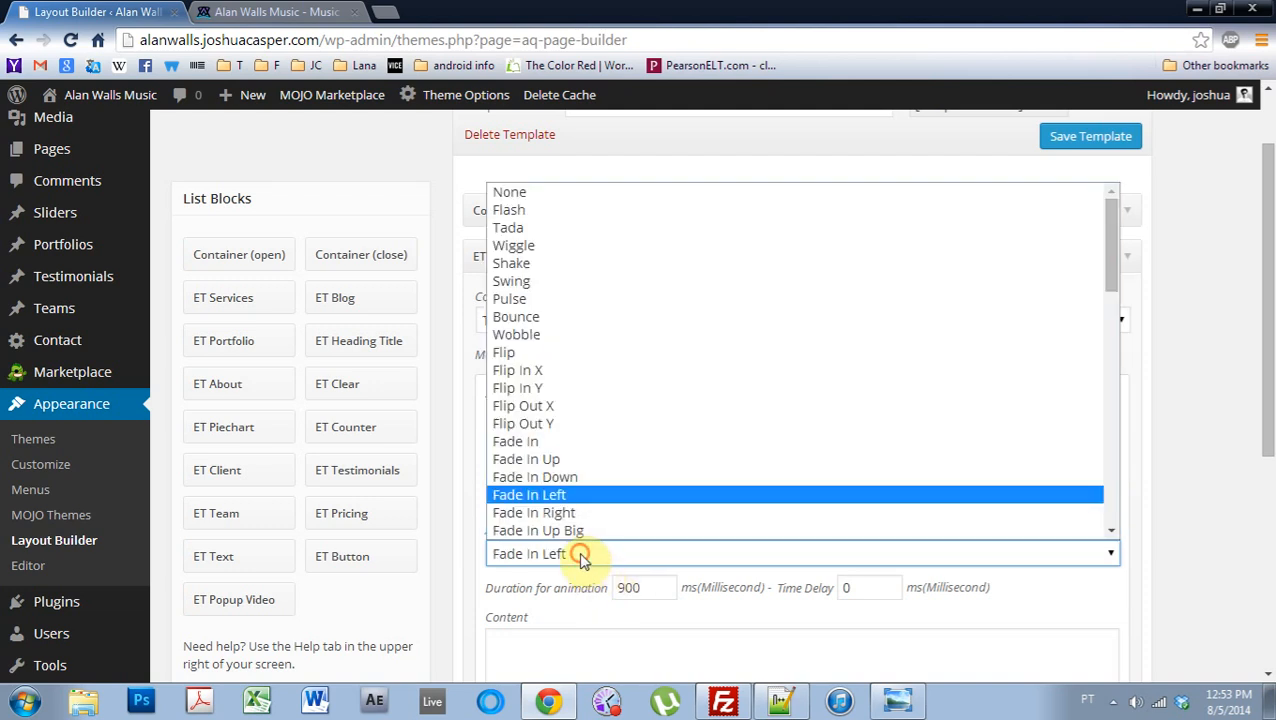
click(576, 513)
scroll(1265, 356, down, 2)
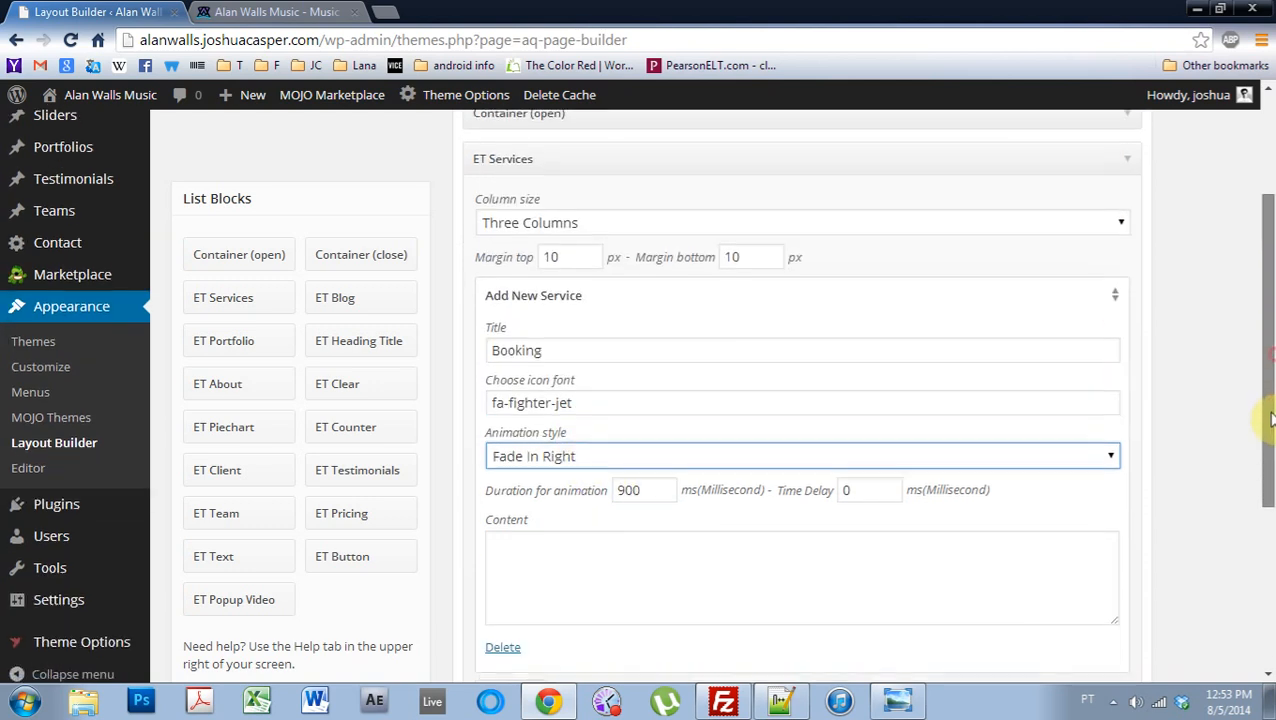
click(515, 550)
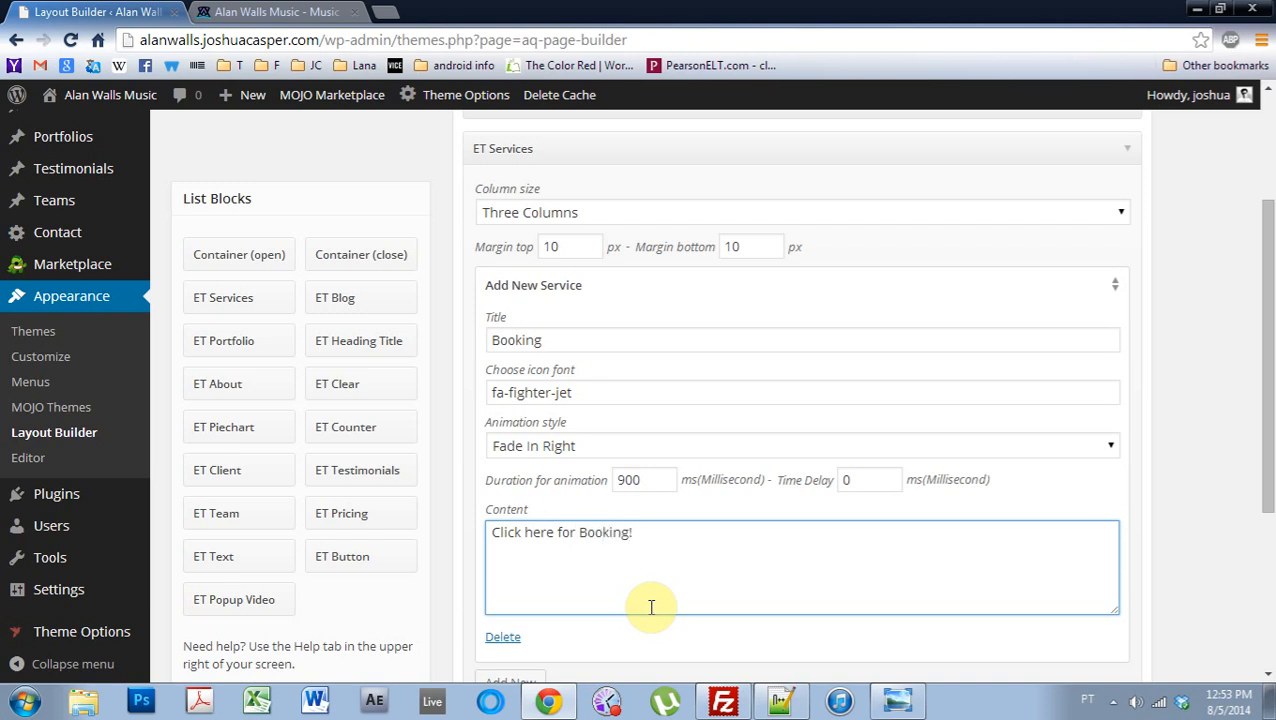
click(1115, 287)
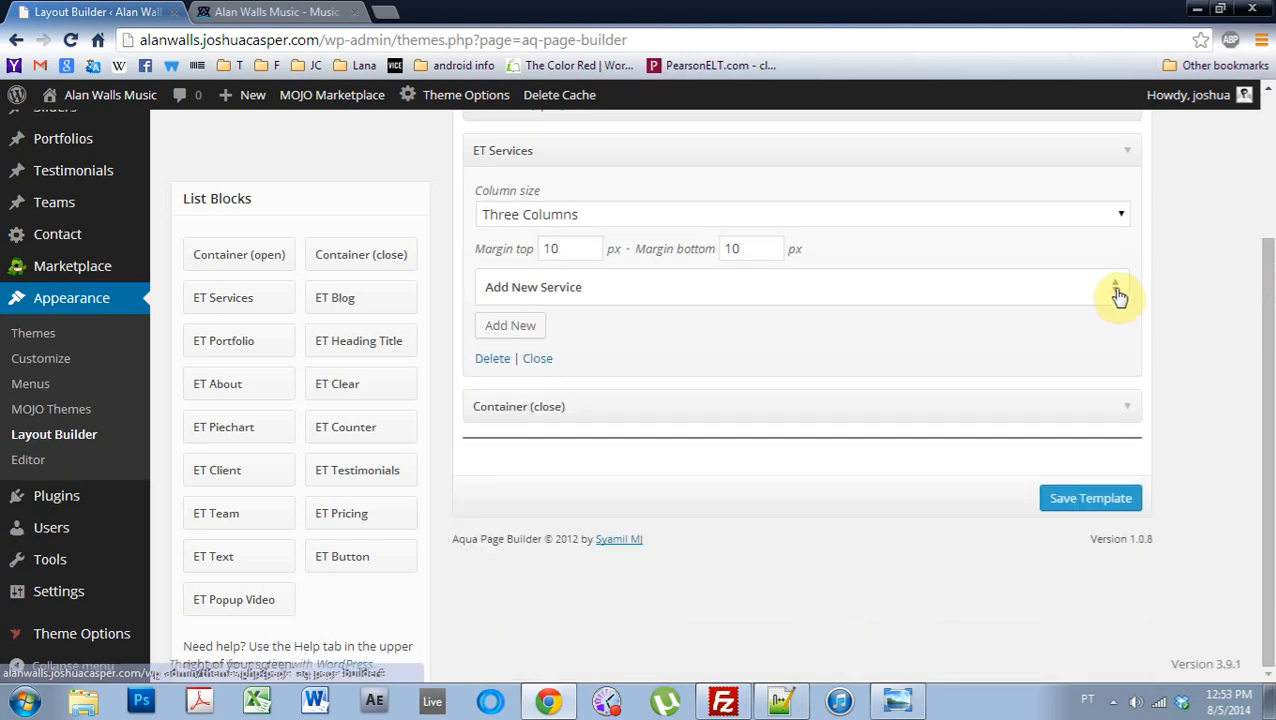
click(1115, 288)
Step: Add a second service item to the ET Services block and set its title to "Remixing"
scroll(1095, 548, down, 3)
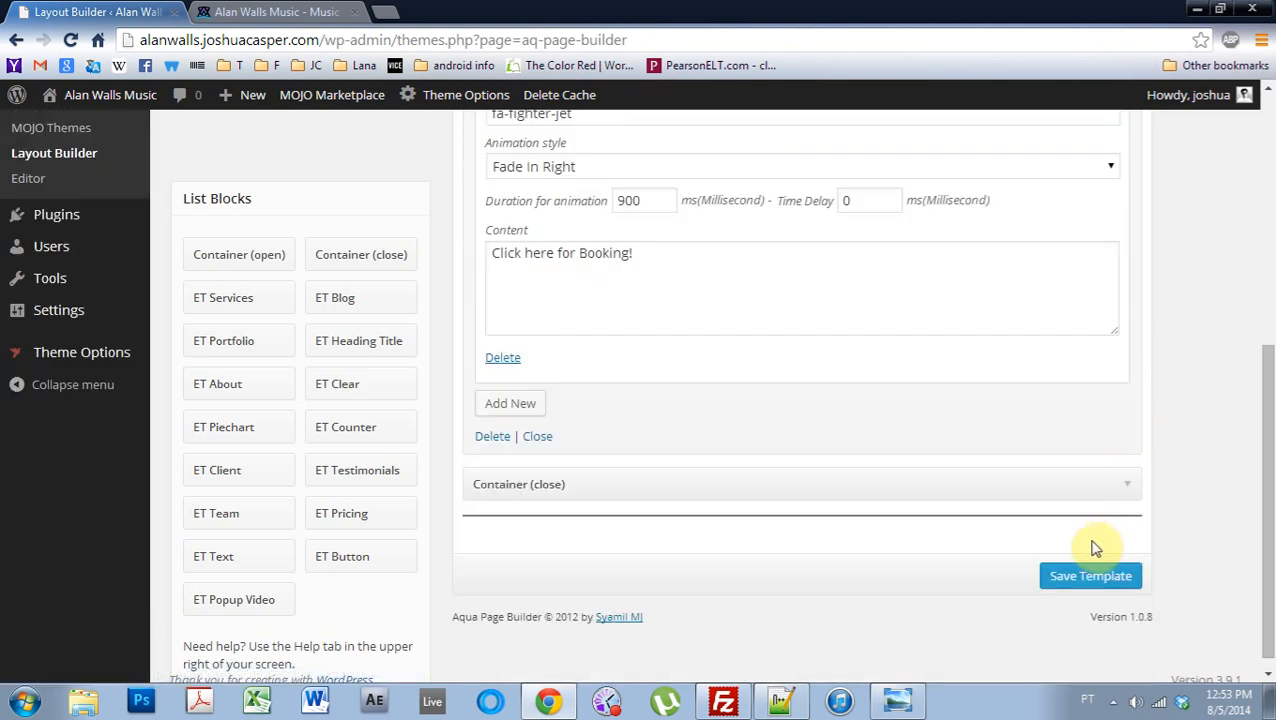
click(515, 405)
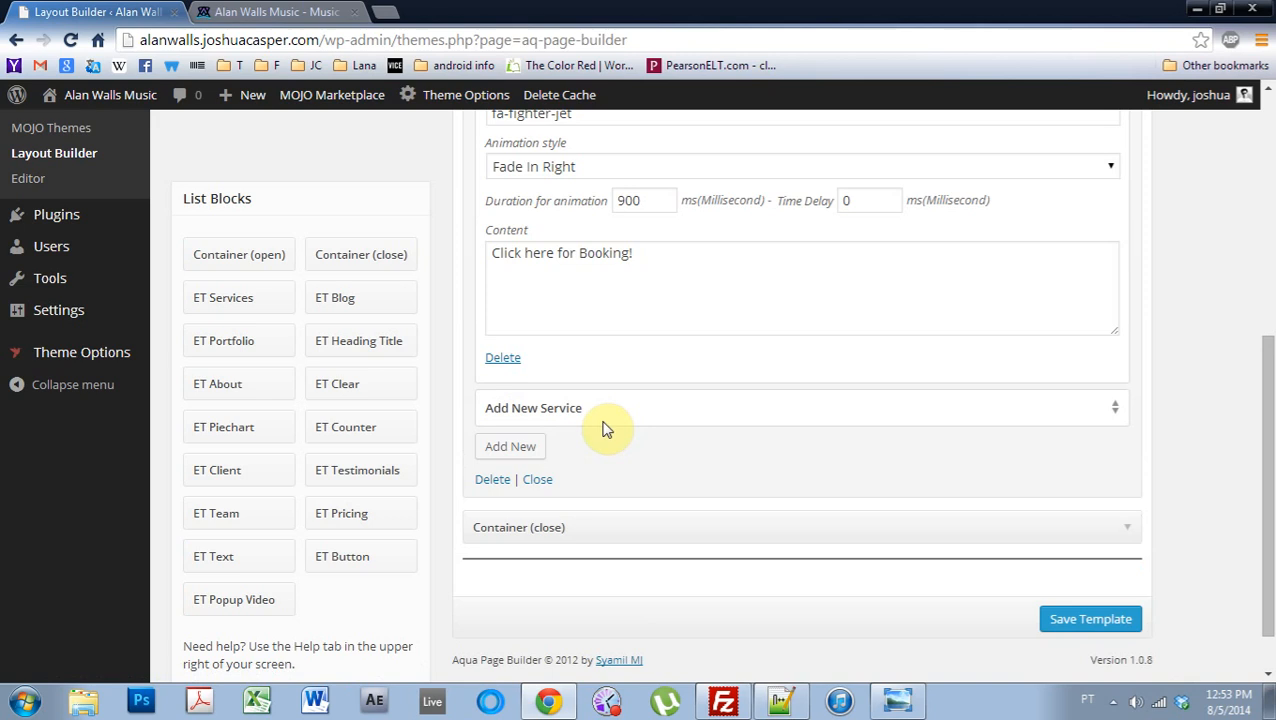
click(1113, 407)
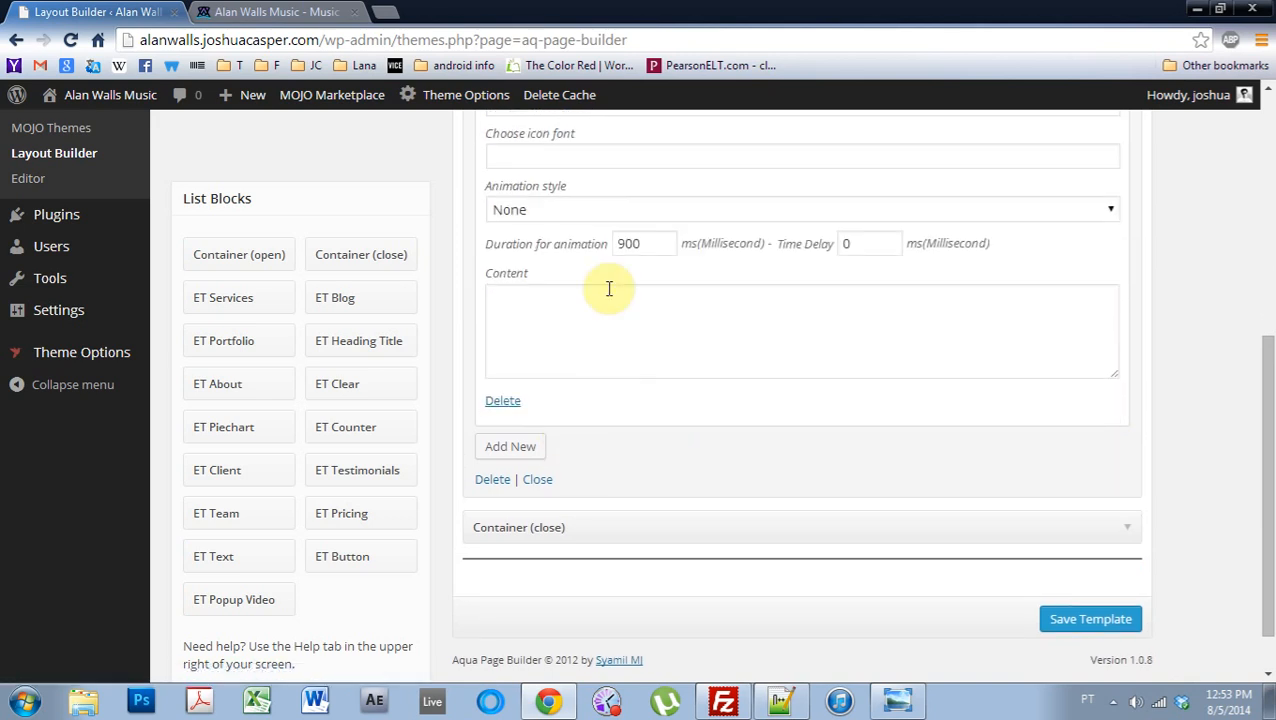
scroll(612, 205, up, 1)
drag(642, 194, 478, 197)
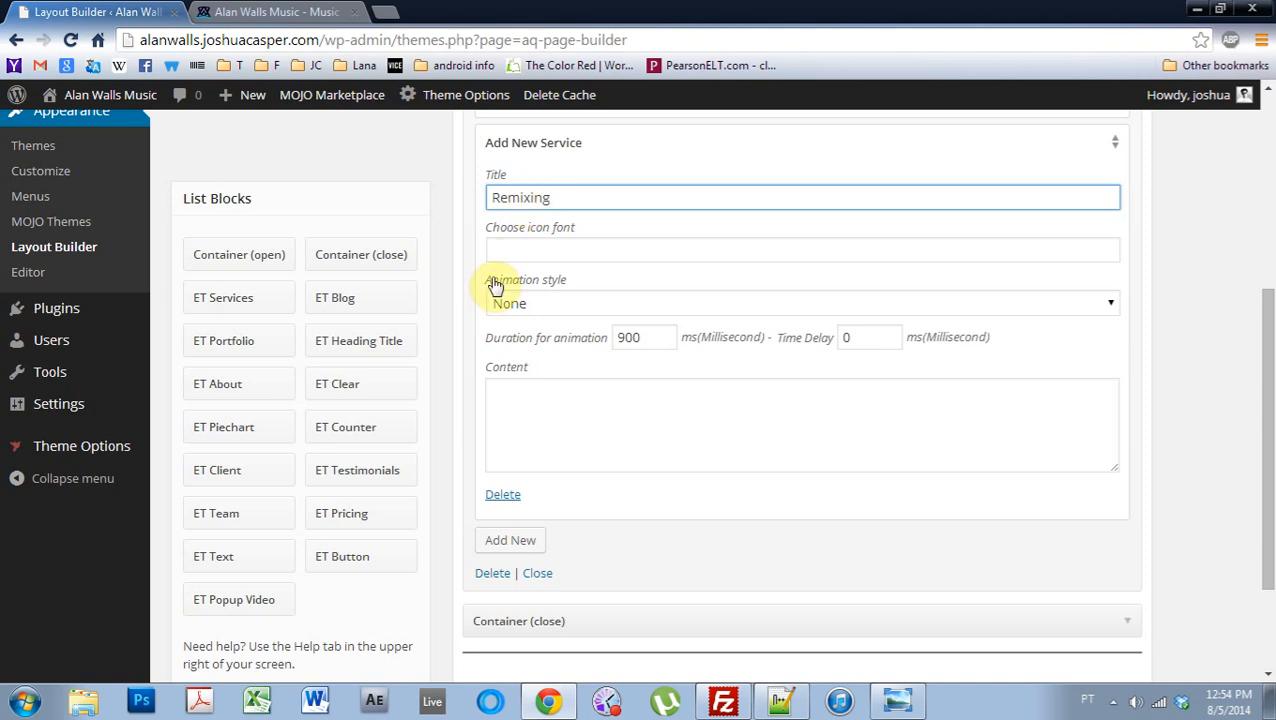
Step: Choose the GitHub cat icon (fa-github-alt) for the Remixing service and submit the choice
click(518, 251)
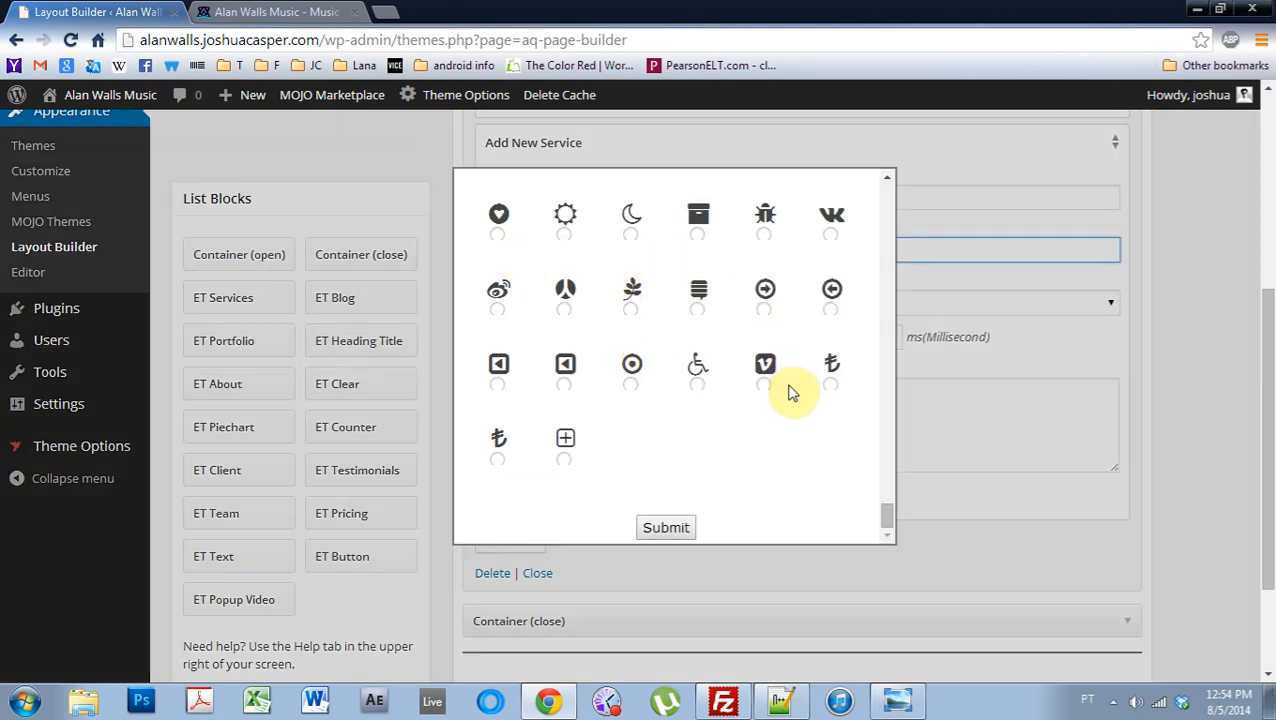
scroll(792, 394, up, 5)
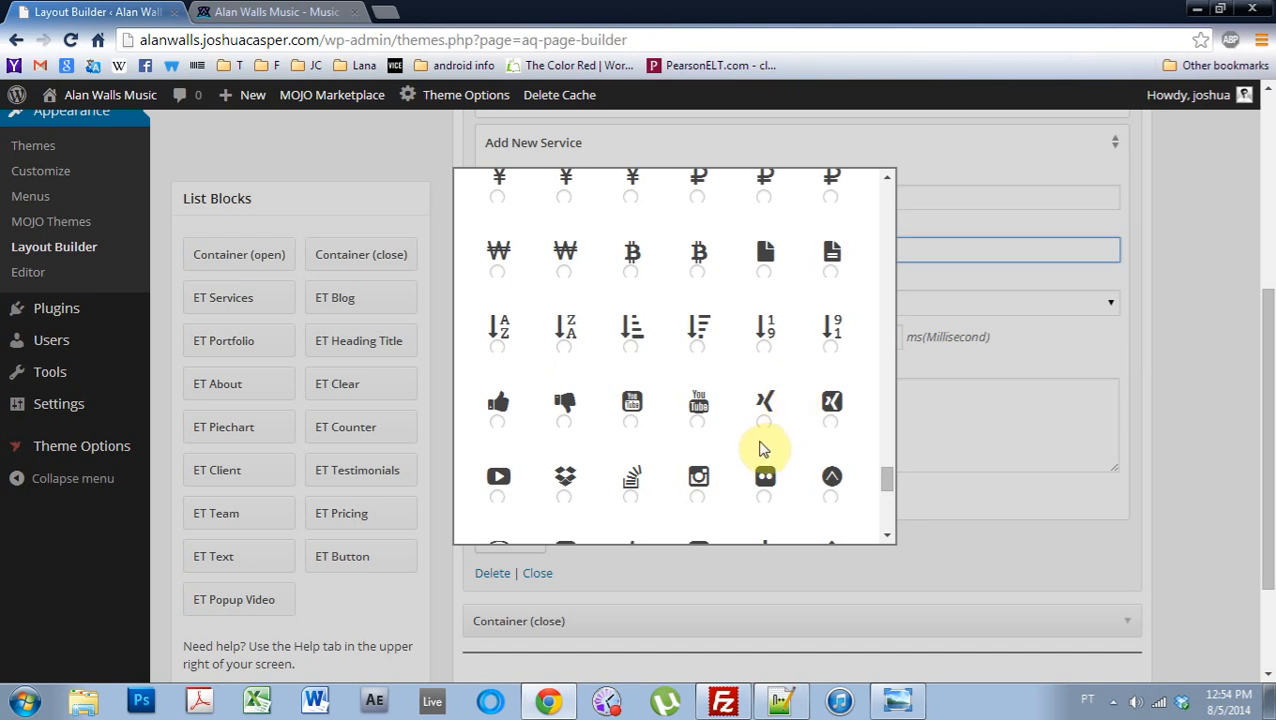
scroll(761, 445, up, 8)
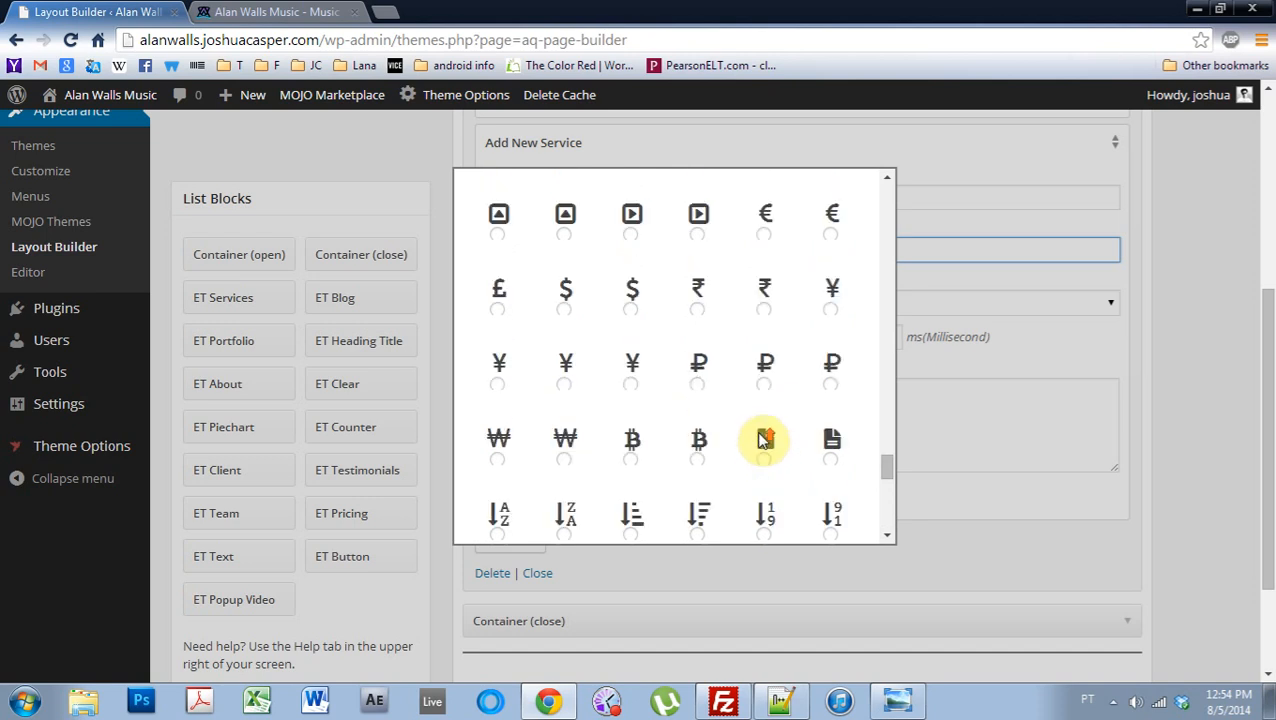
scroll(763, 443, up, 5)
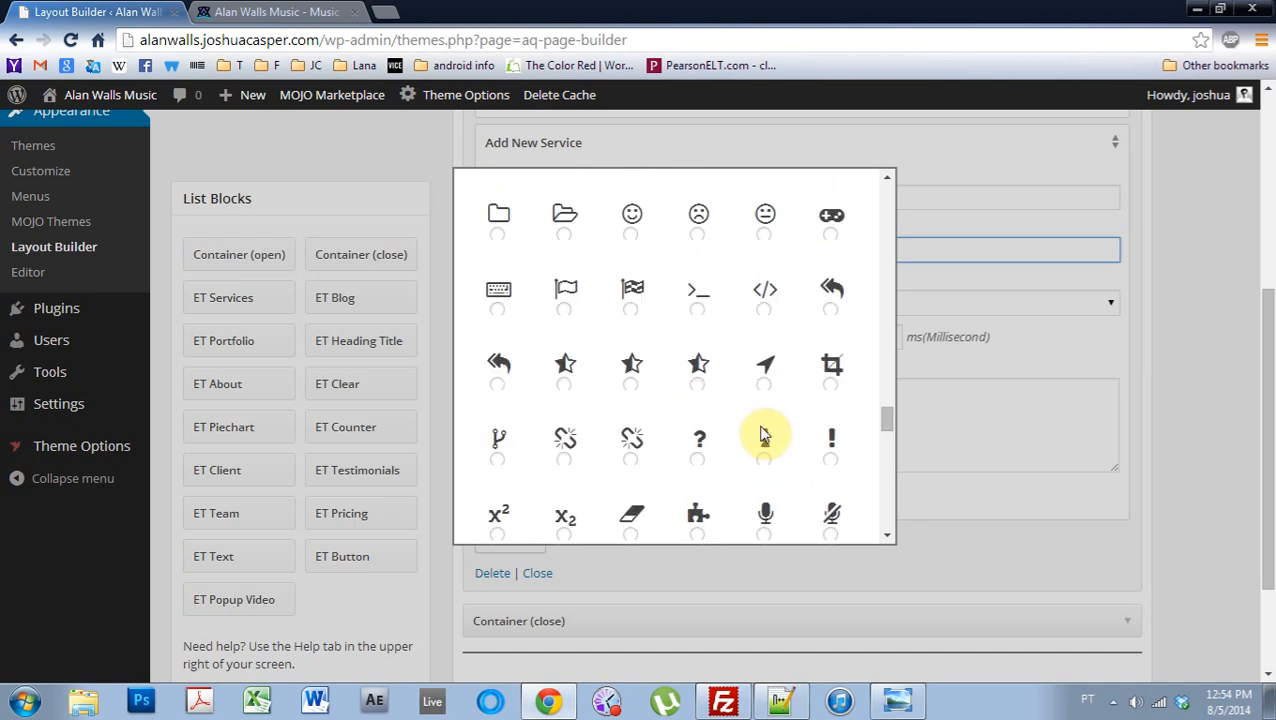
scroll(675, 457, up, 3)
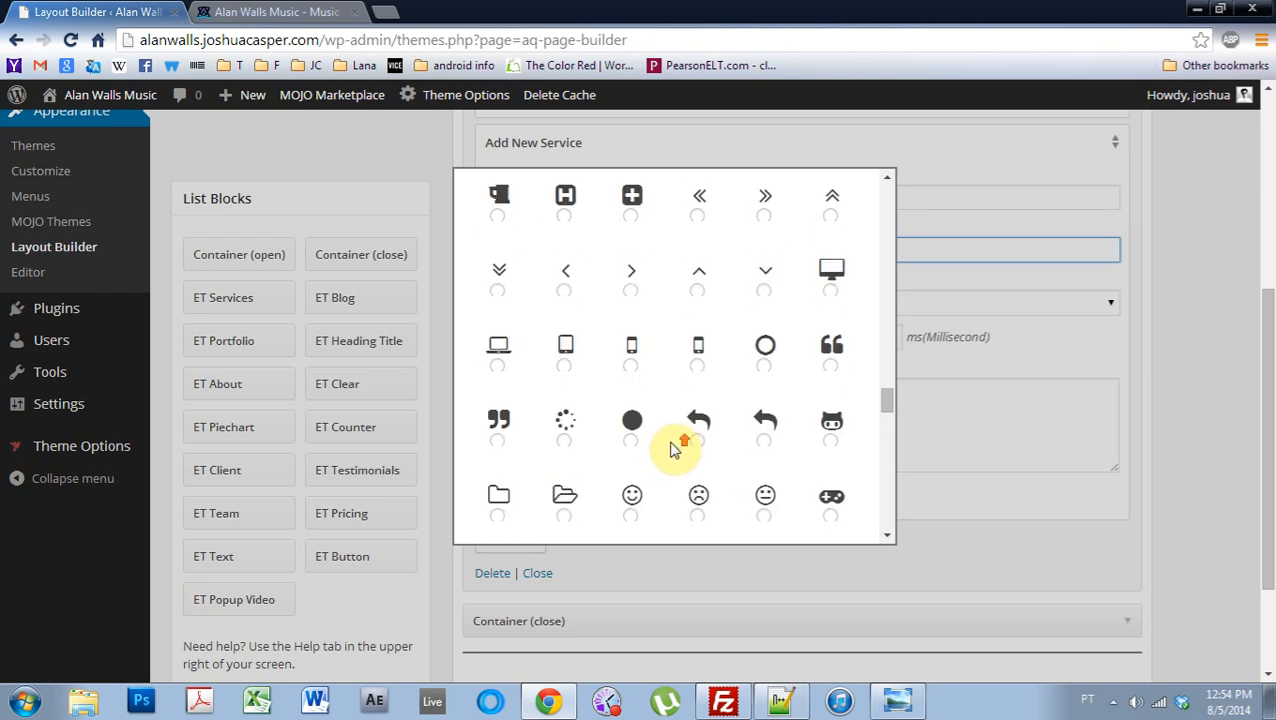
click(831, 441)
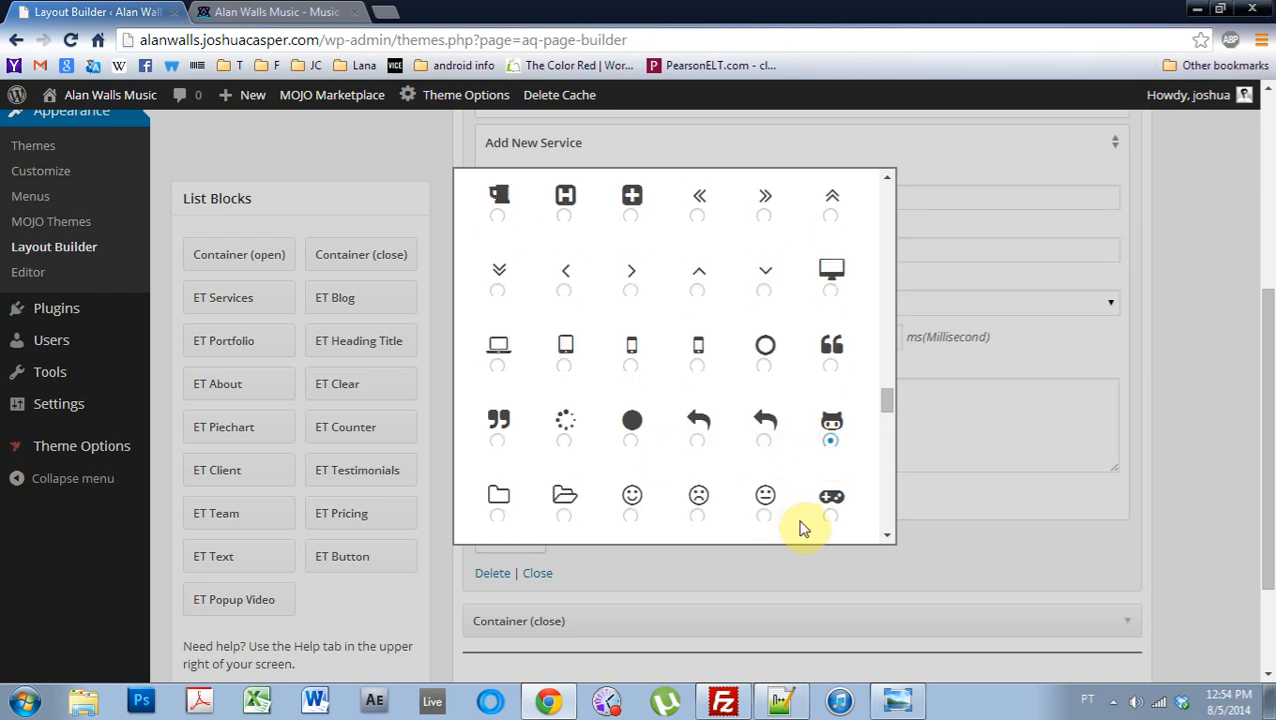
drag(886, 401, 869, 539)
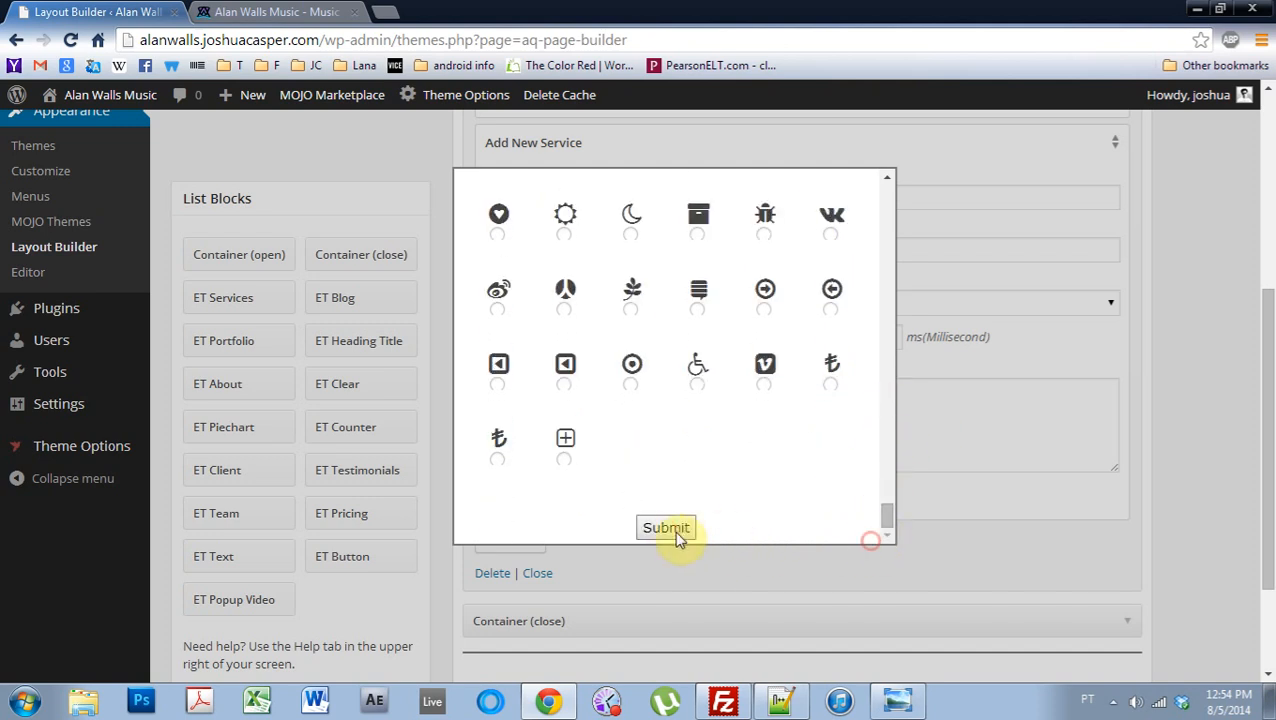
click(665, 531)
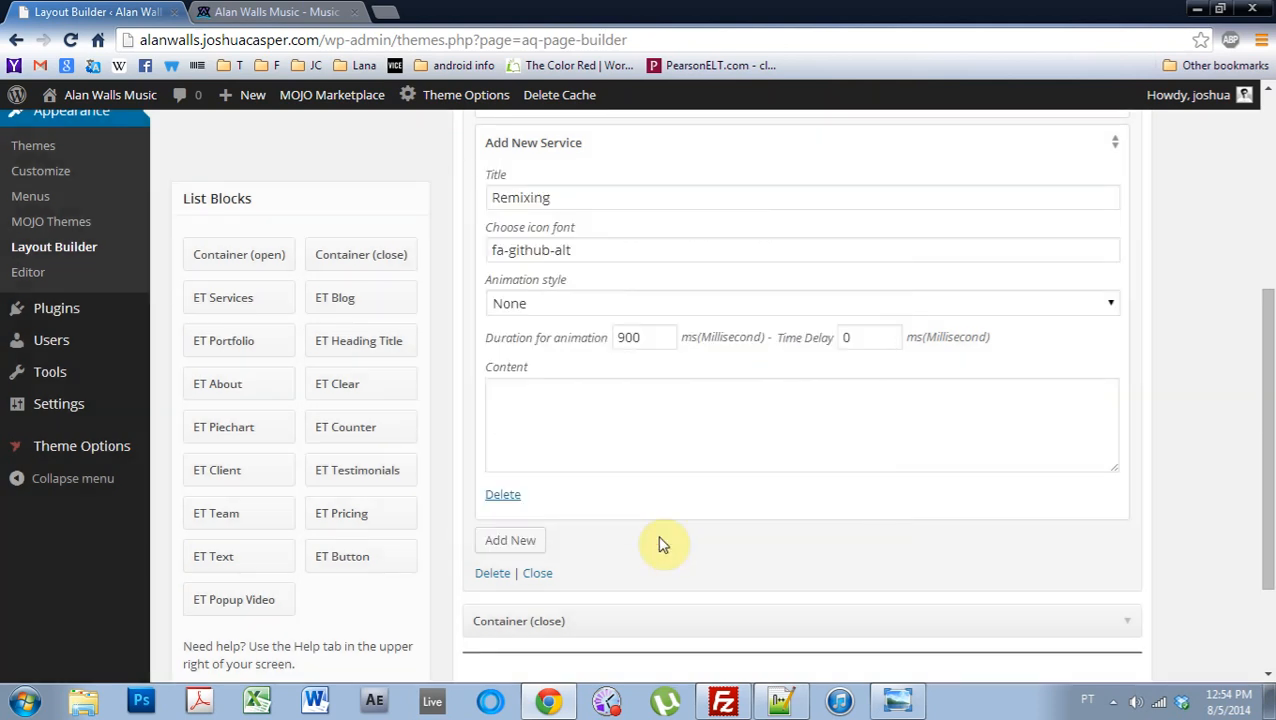
Step: Set the Remixing service's animation style to Fade In Up and enter the content "Click here for Remixing!"
click(530, 303)
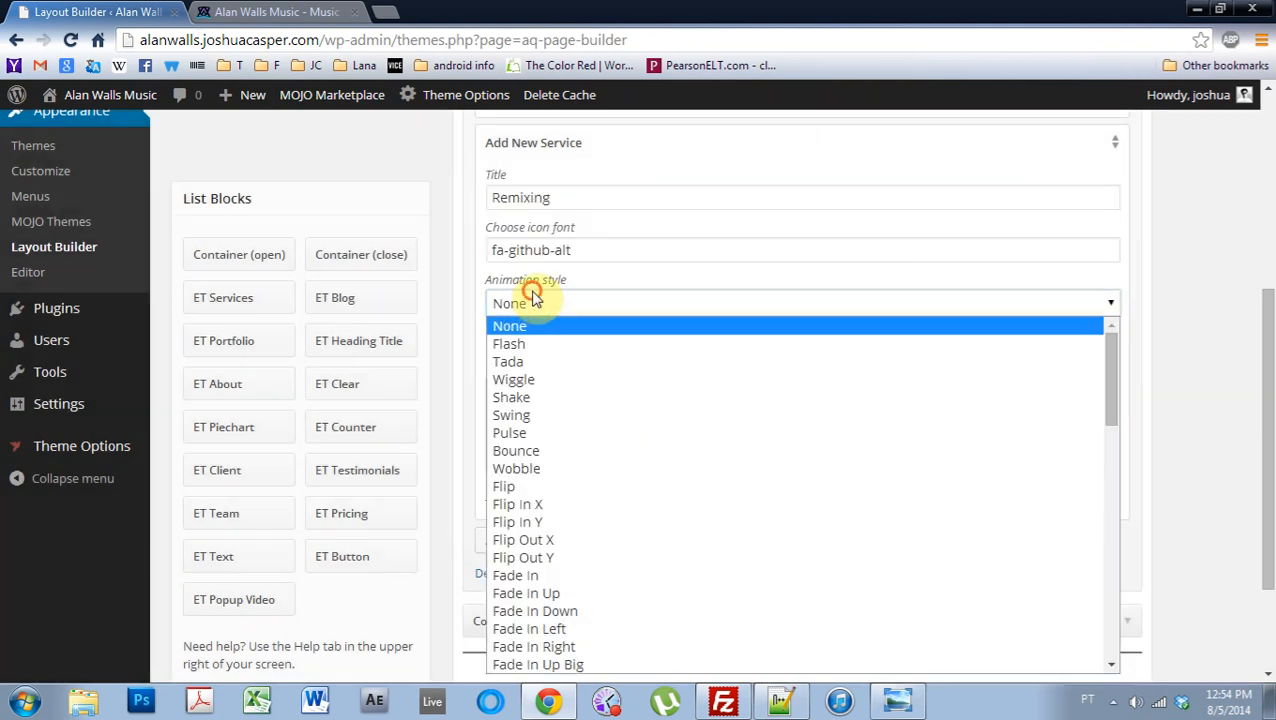
click(576, 597)
click(549, 421)
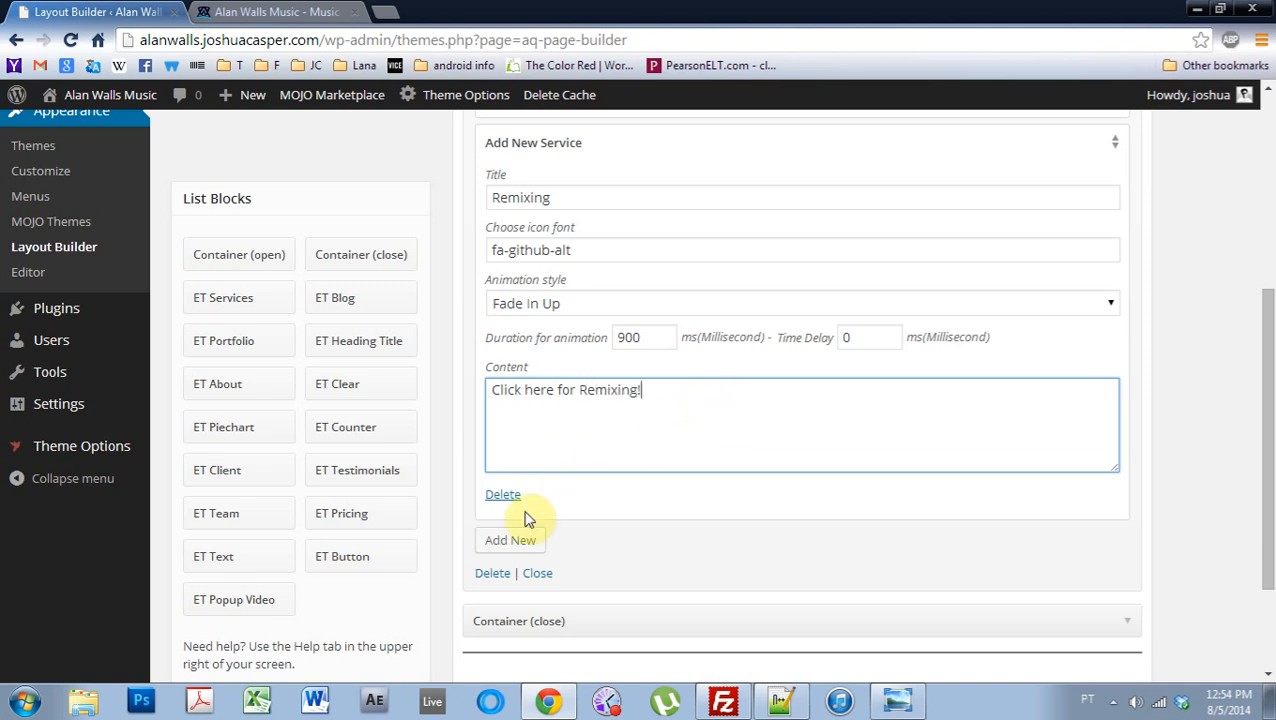
Step: Add a third service item to the ET Services block and set its title to "Licensing"
click(521, 545)
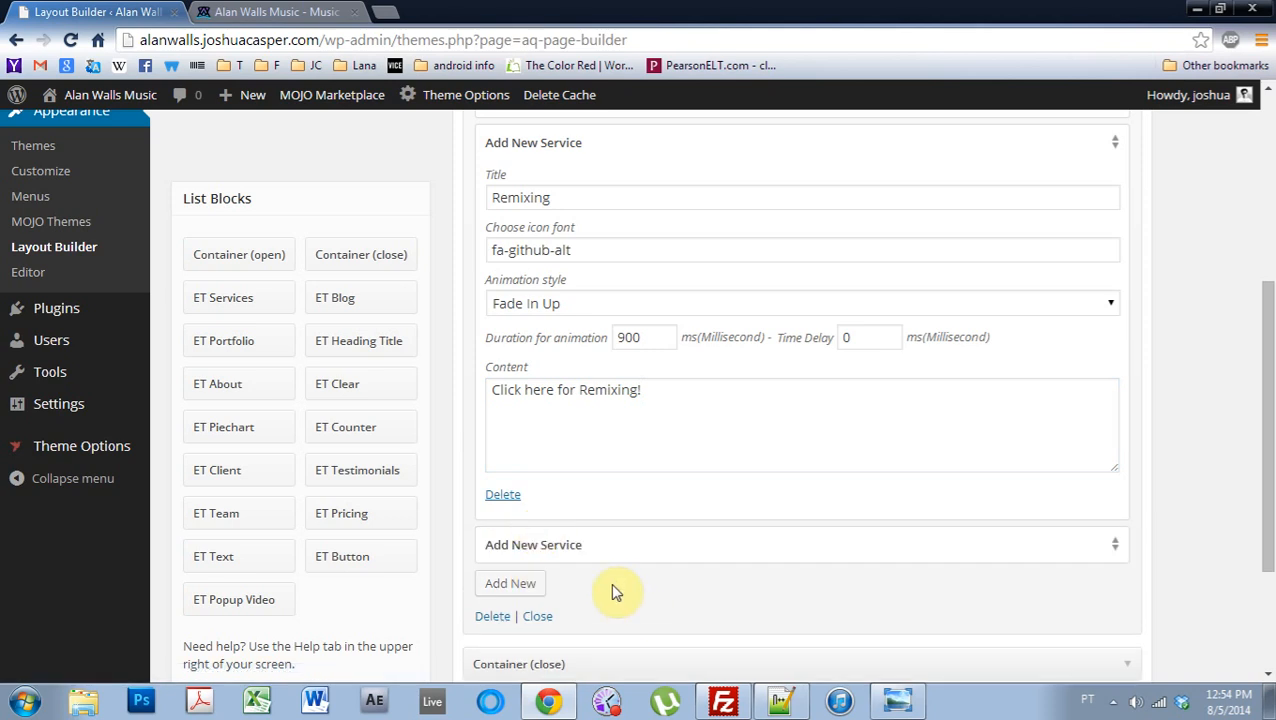
click(1113, 543)
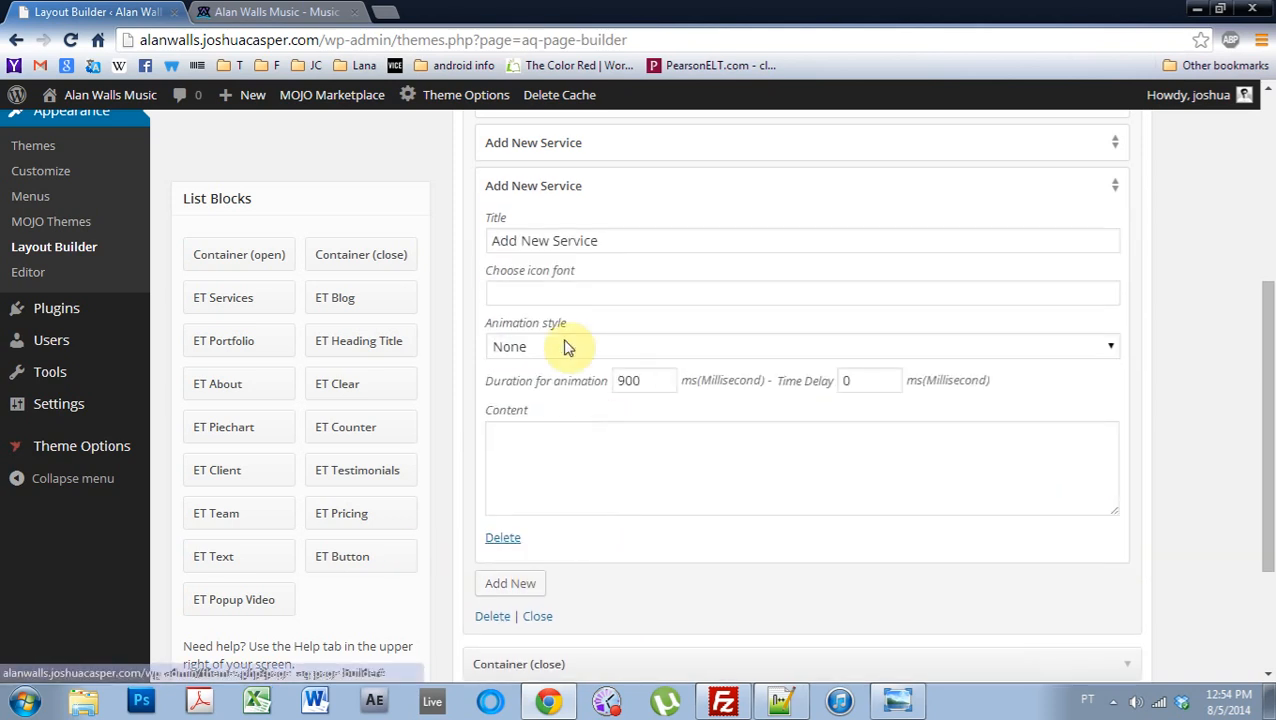
drag(643, 243, 405, 240)
text(Licensing)
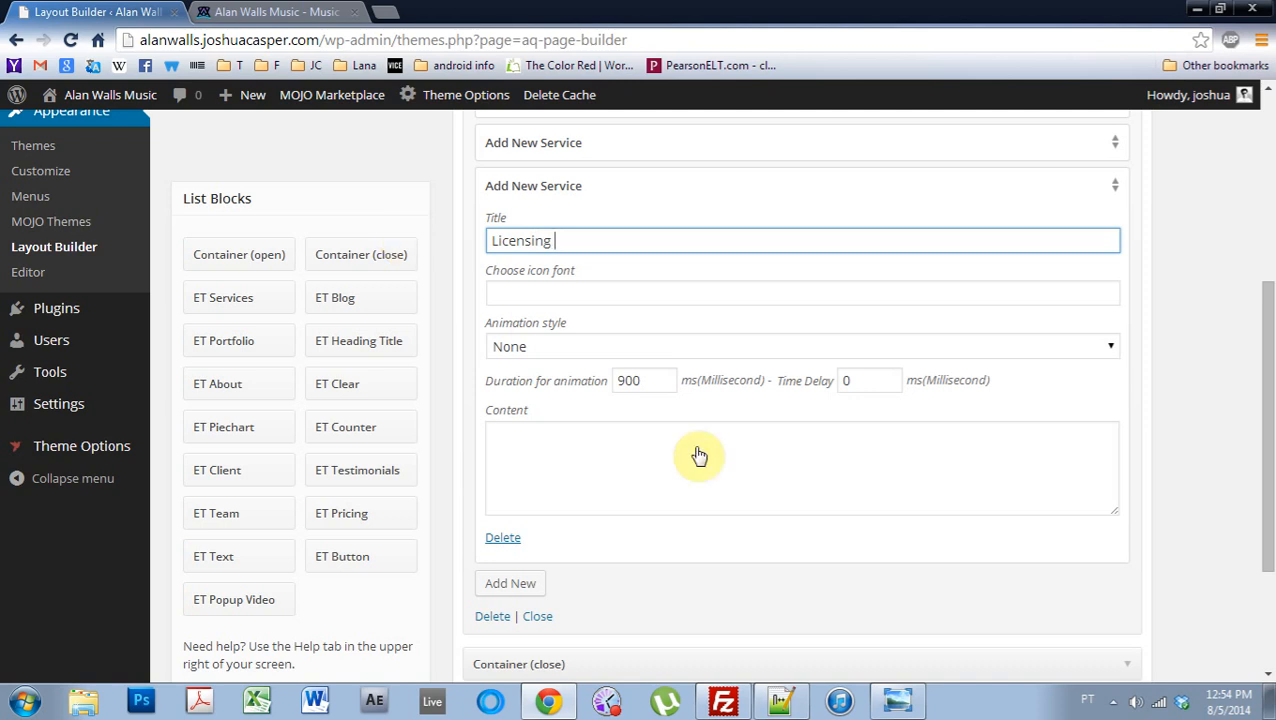
Step: Choose the rocket icon (fa-rocket) for the Licensing service and submit the choice
click(524, 293)
scroll(620, 367, up, 3)
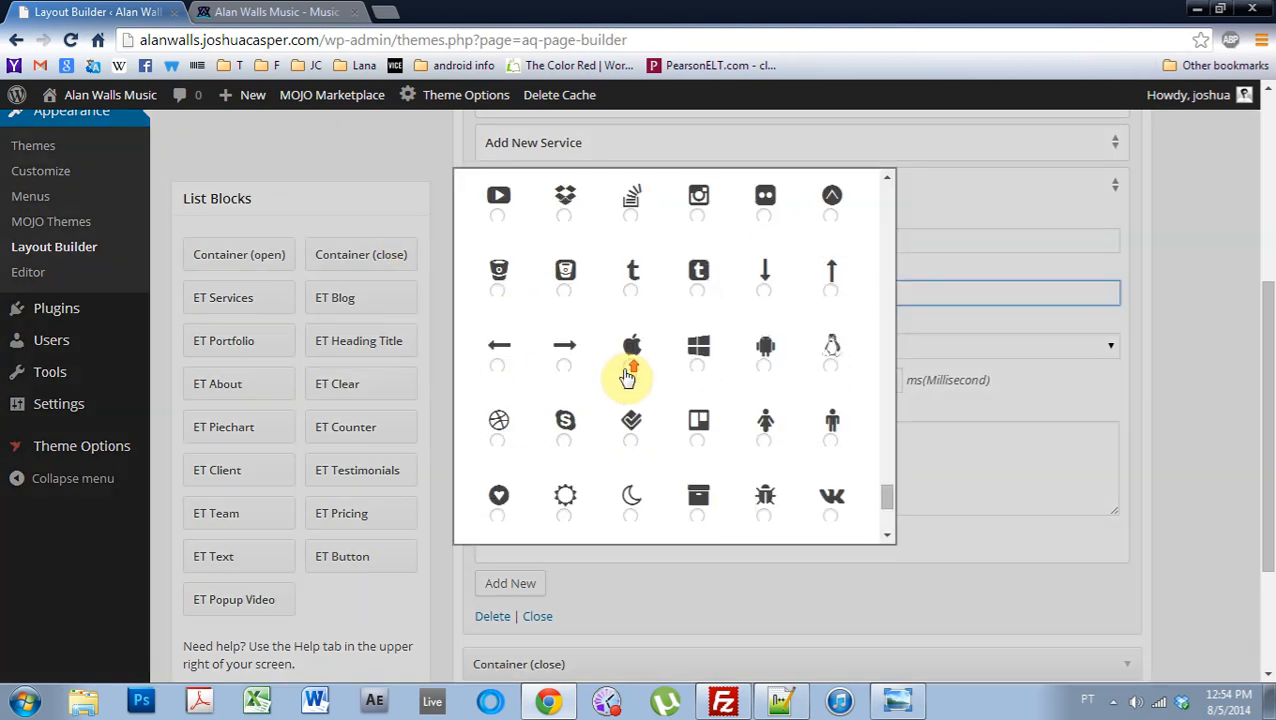
scroll(833, 388, up, 2)
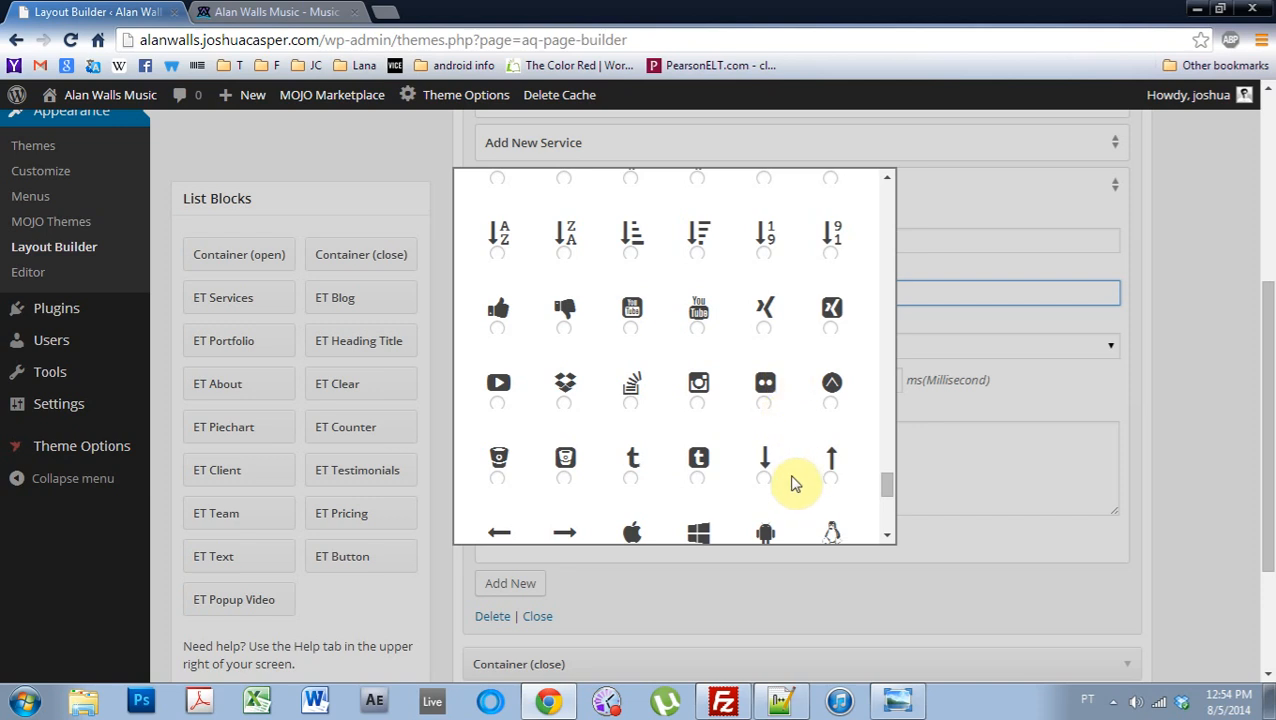
scroll(793, 483, up, 4)
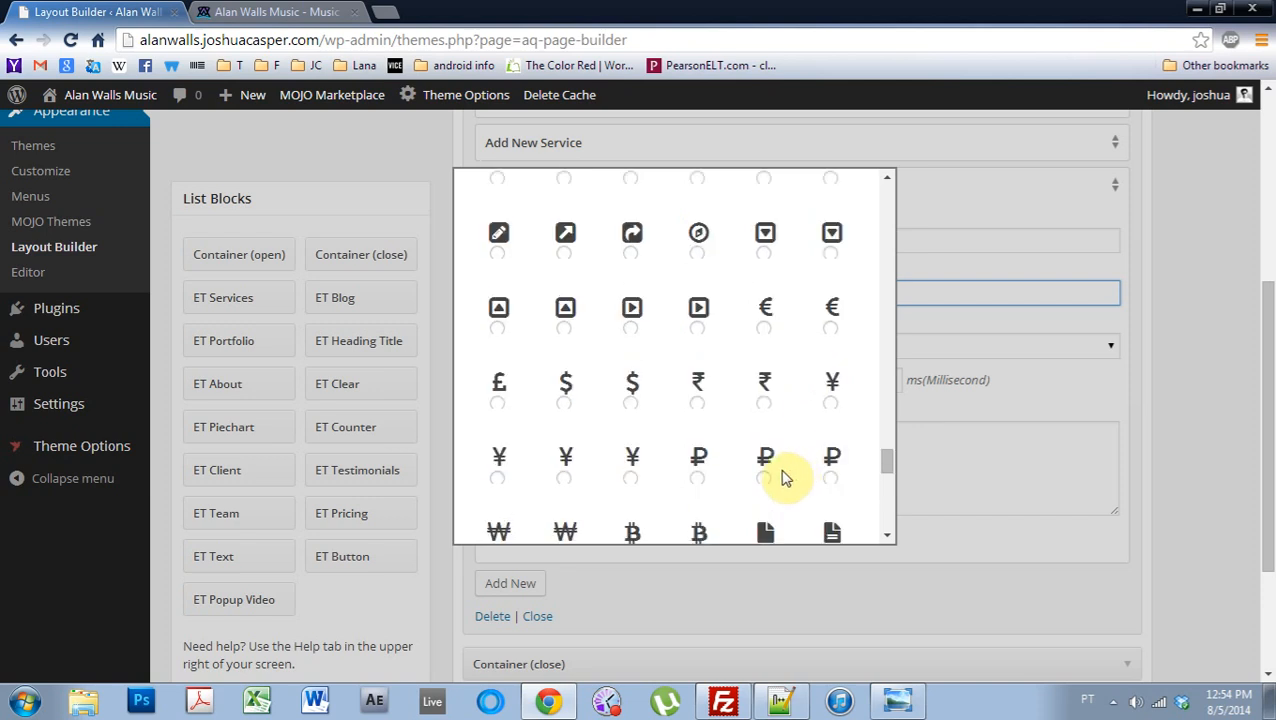
scroll(630, 430, up, 3)
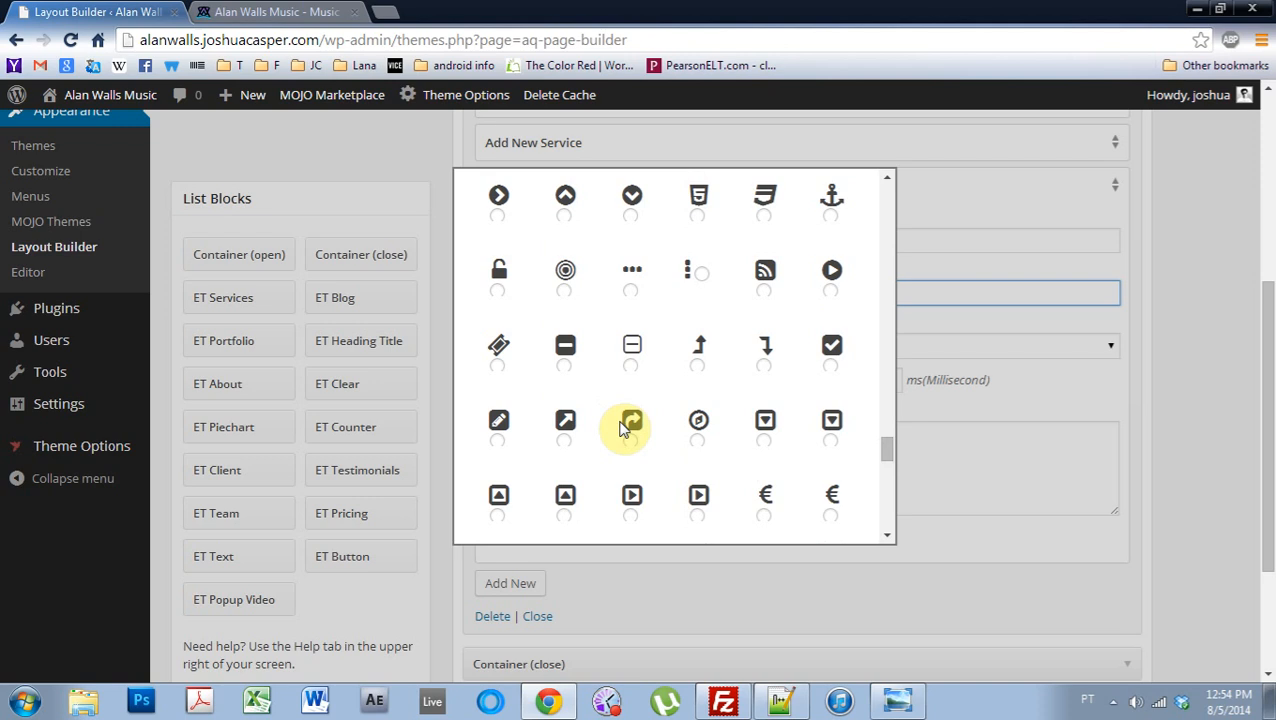
scroll(624, 428, up, 1)
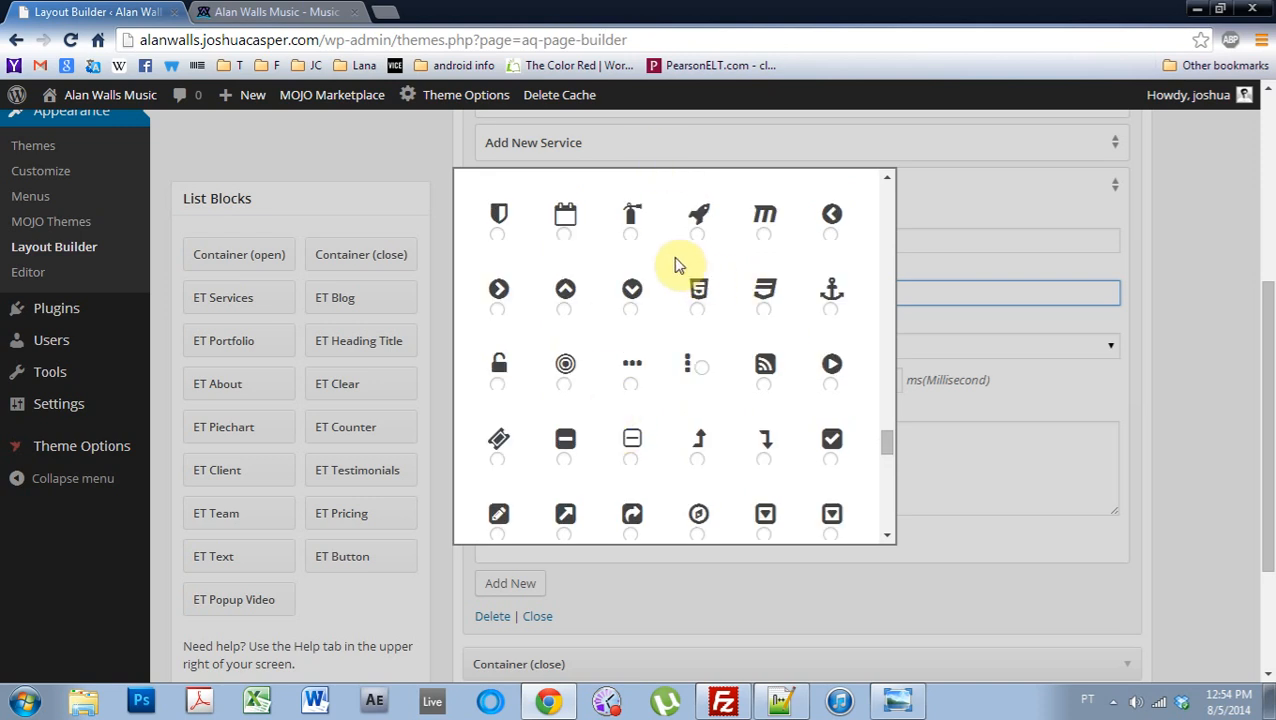
click(698, 236)
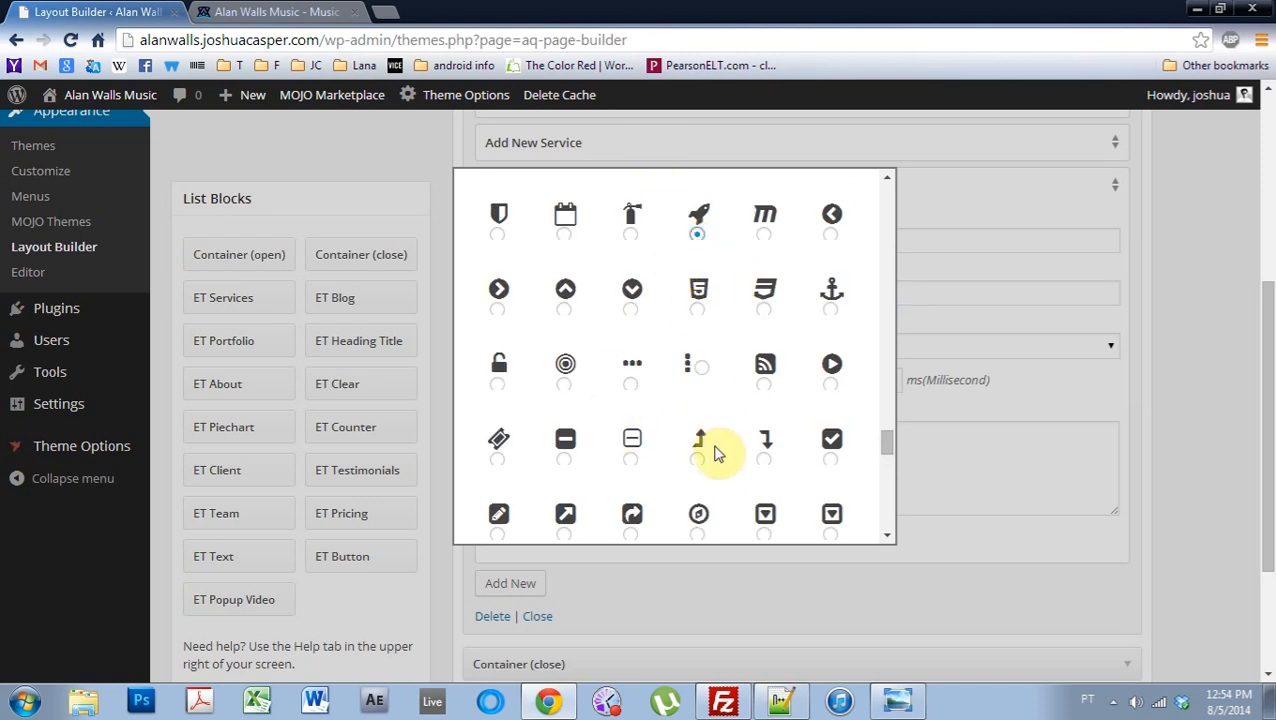
drag(893, 450, 877, 541)
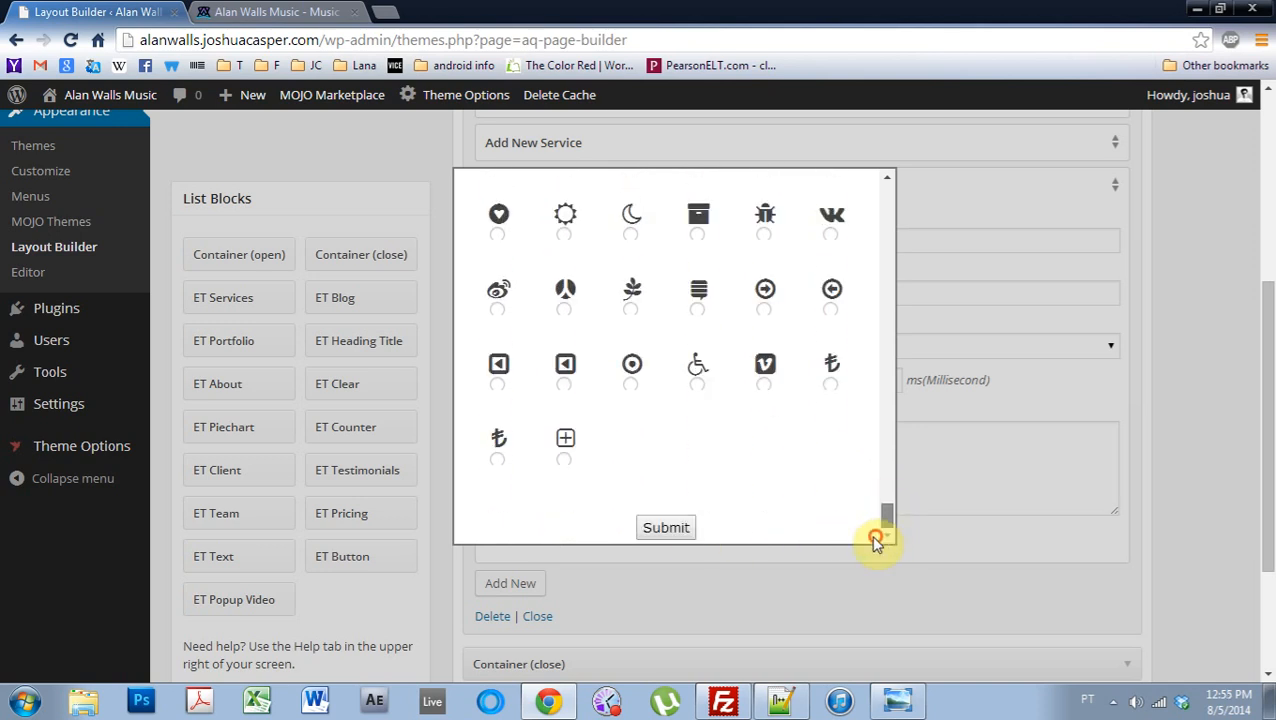
click(688, 531)
Step: Set the Licensing service's animation style to Fade In Right and enter the content "Click here for Licensing!"
click(601, 453)
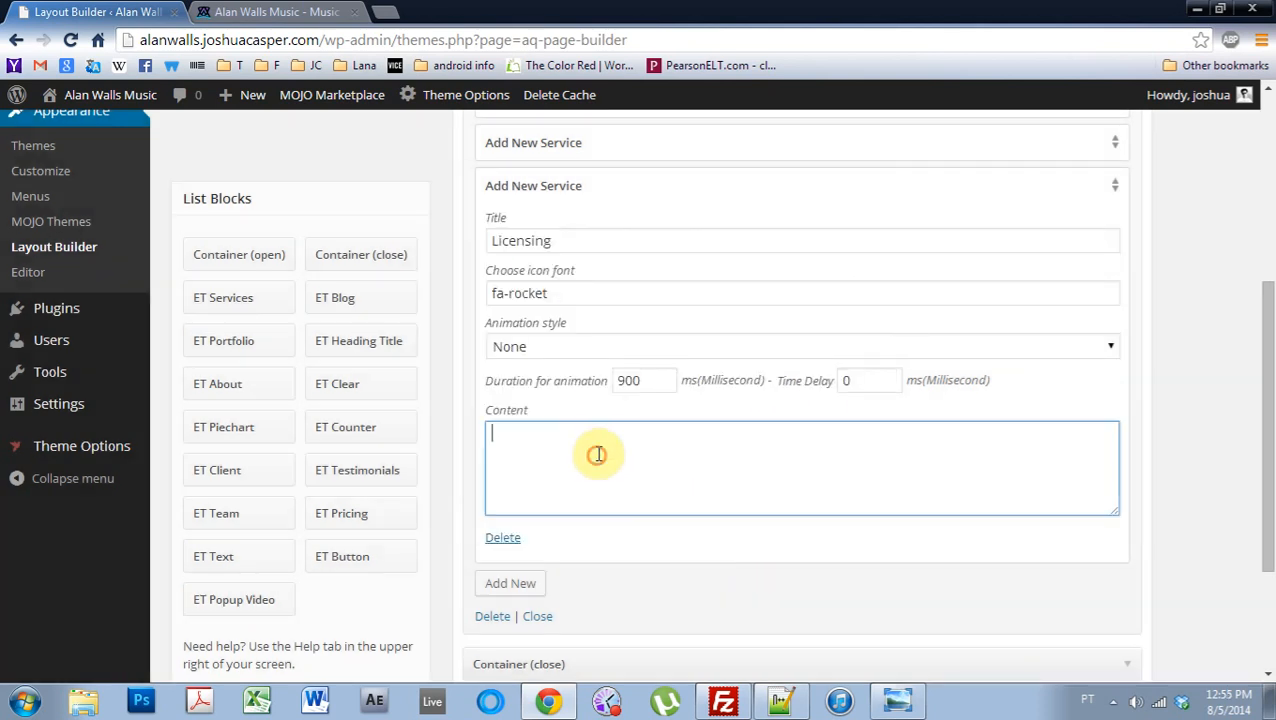
click(565, 349)
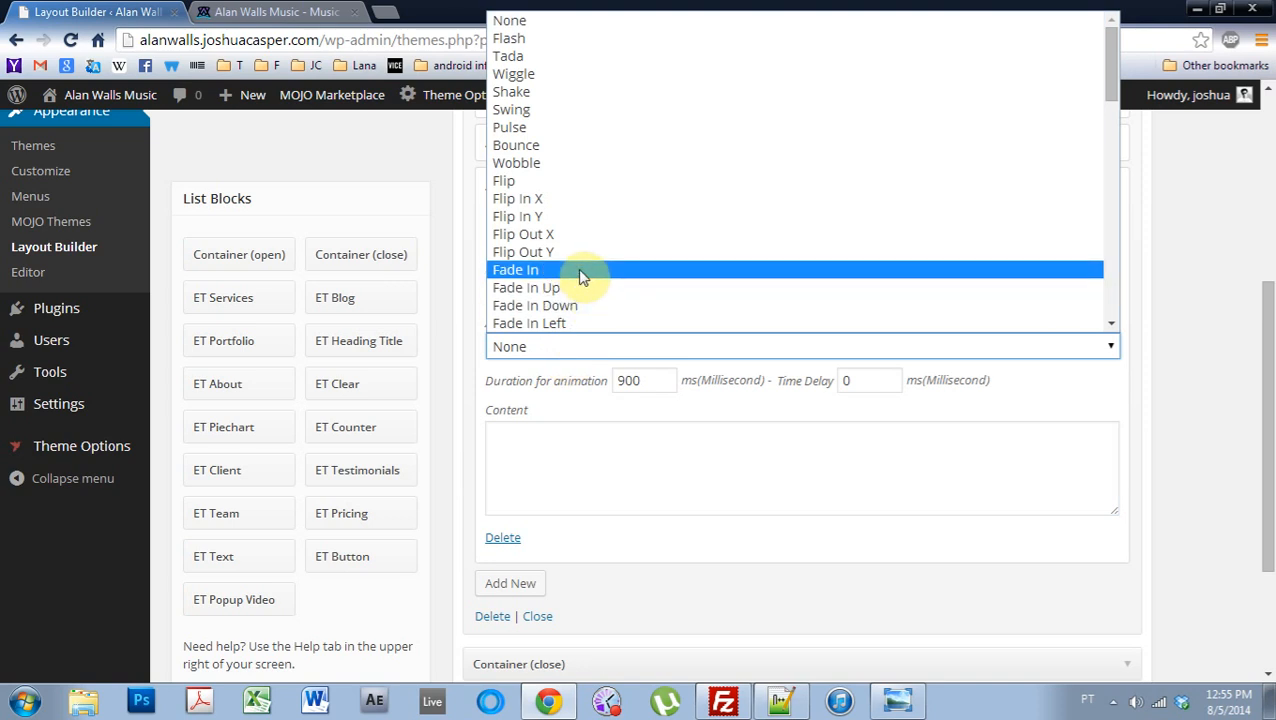
scroll(575, 329, down, 2)
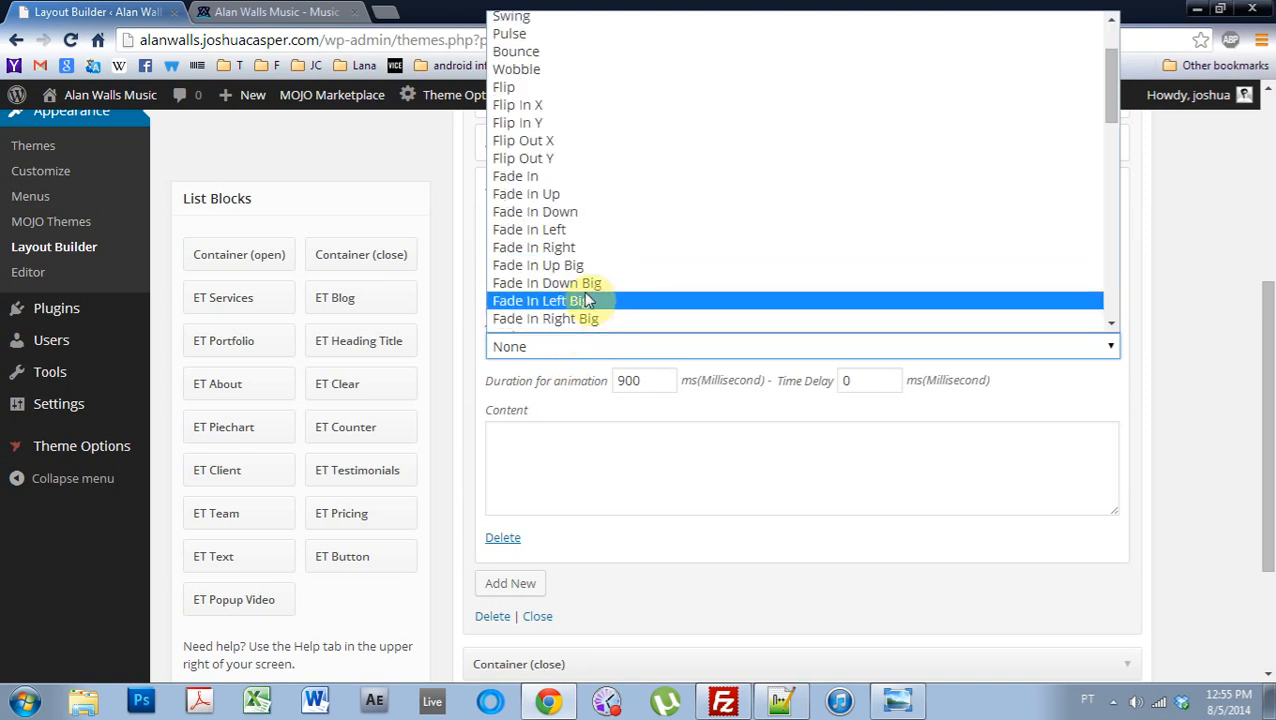
click(548, 248)
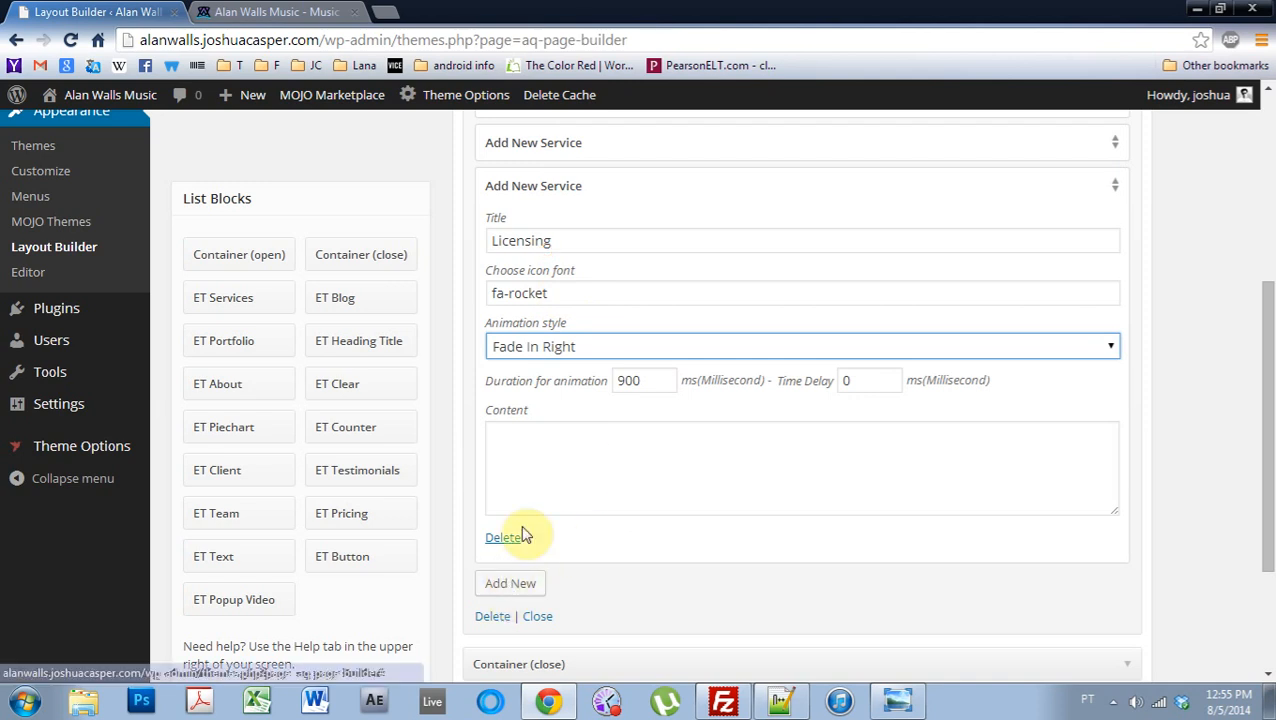
click(540, 448)
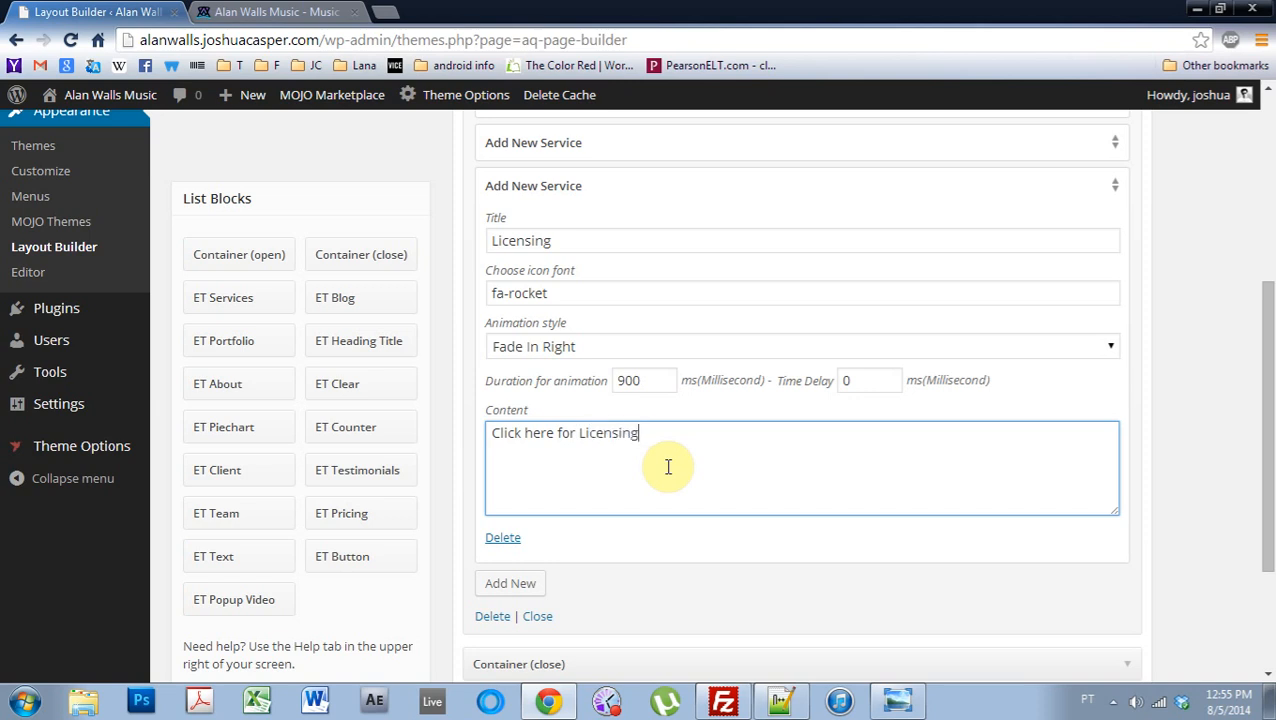
text(!)
Step: Save the template and reload the site's home page to check the services section
scroll(900, 590, down, 2)
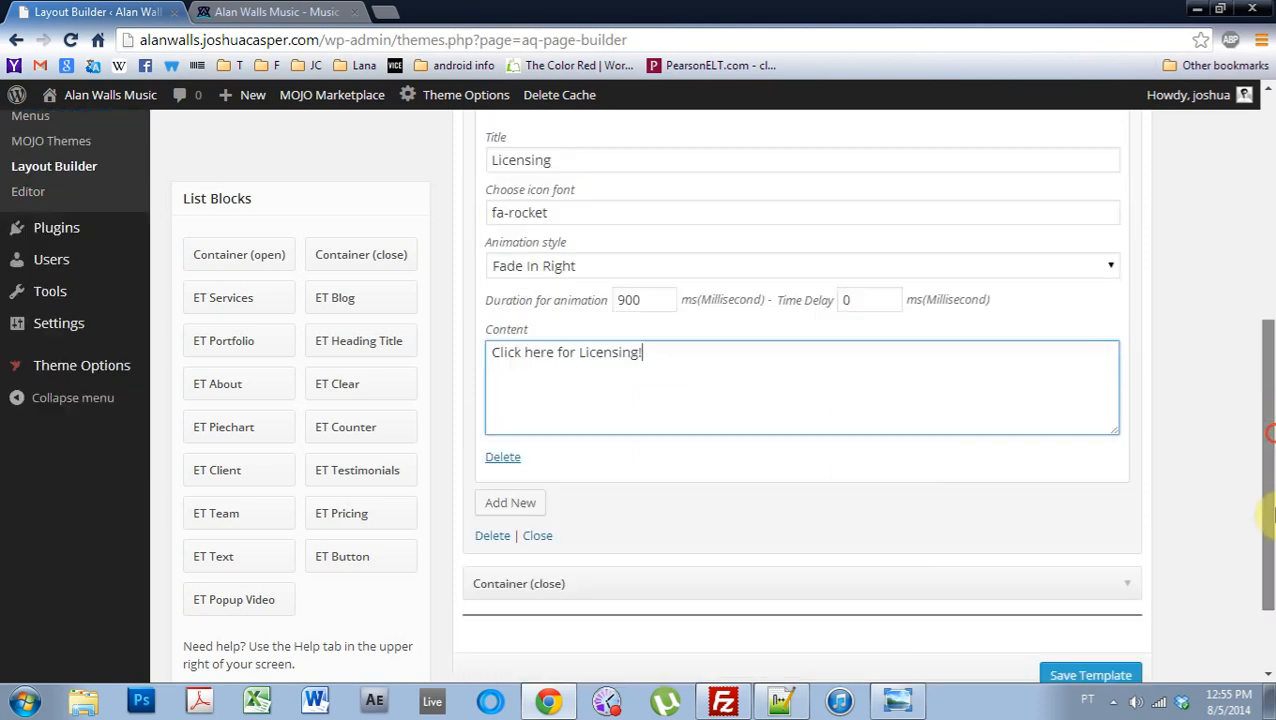
click(1087, 616)
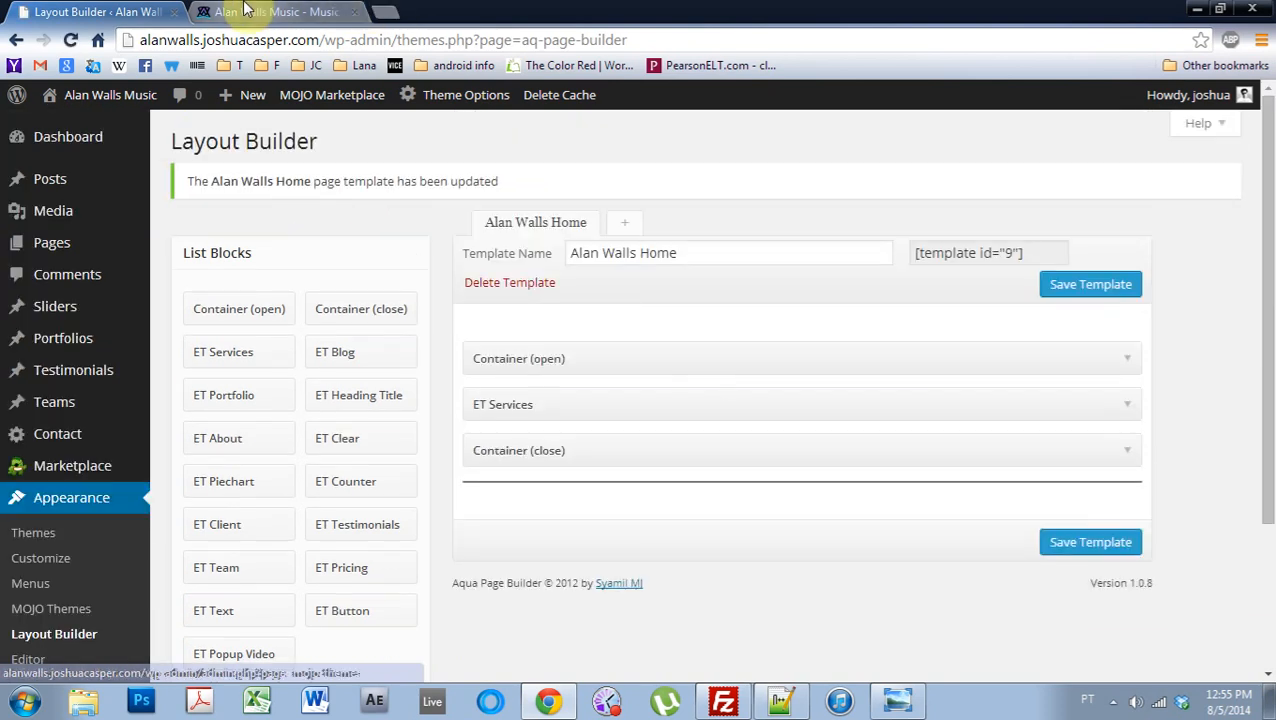
click(270, 11)
click(69, 40)
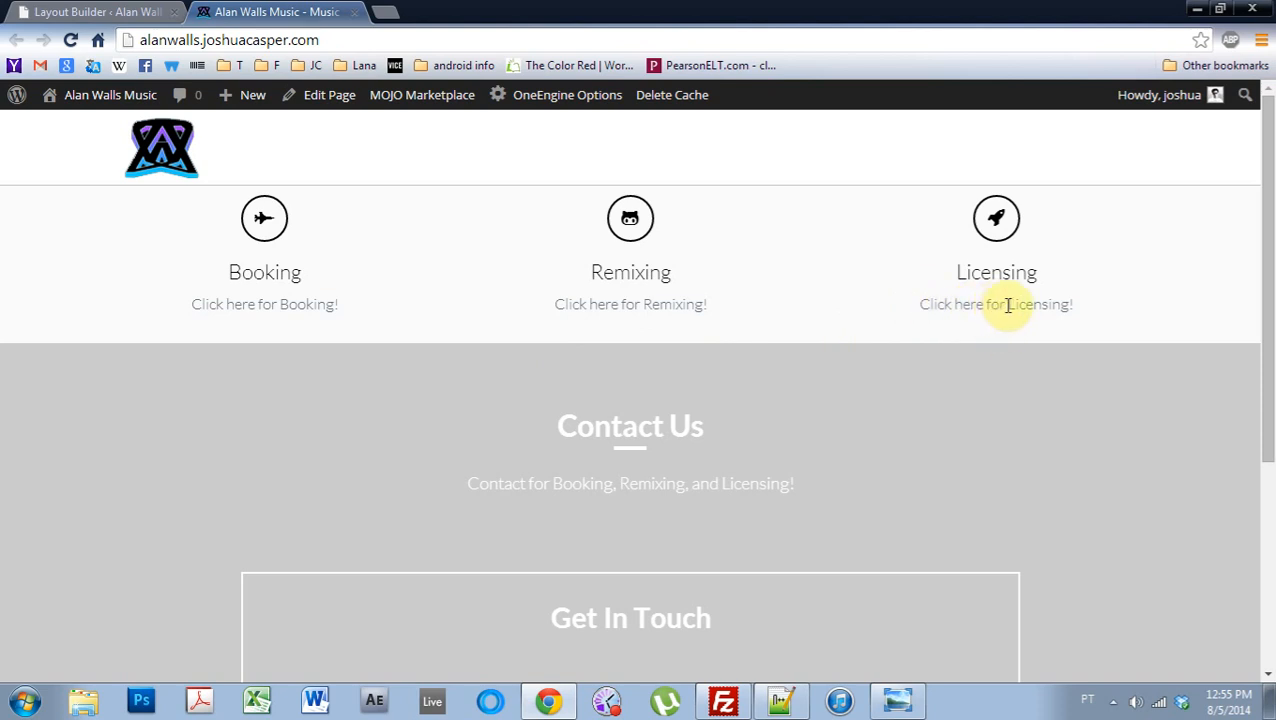
click(67, 10)
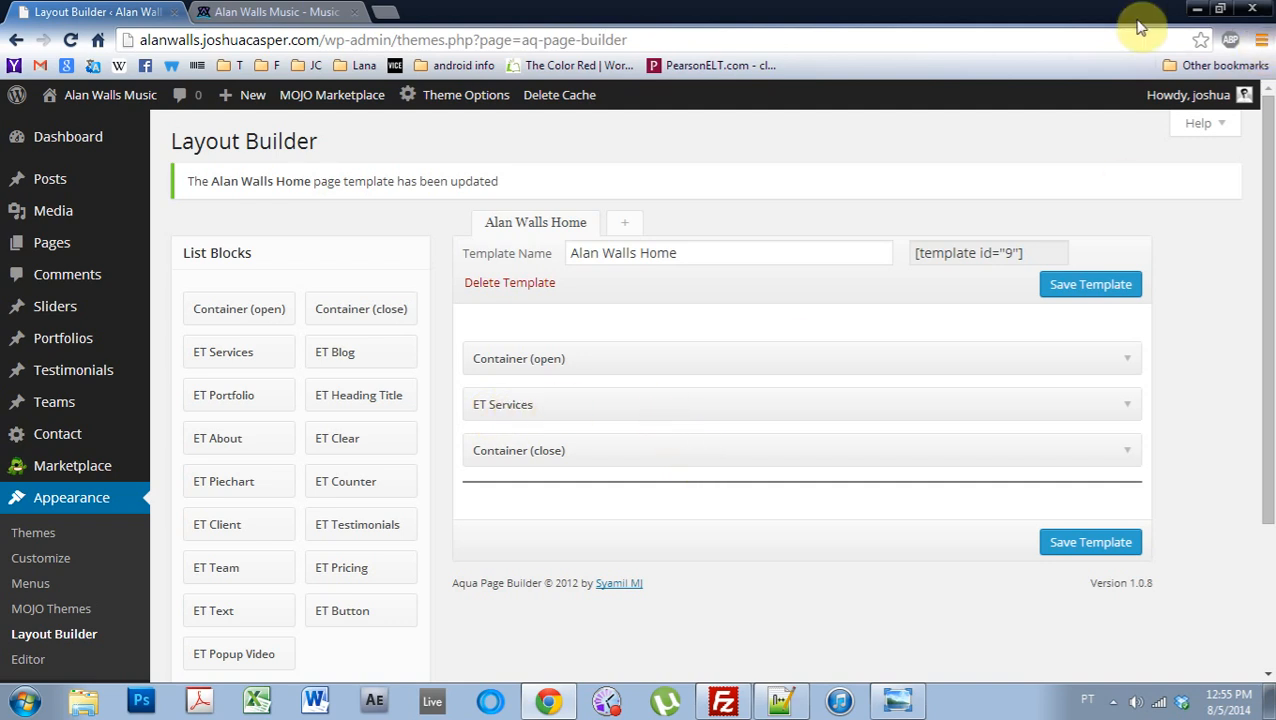
Step: Switch to FileZilla with the browser minimized, and open the site's remote folder wp-content/themes/oneengine
click(724, 702)
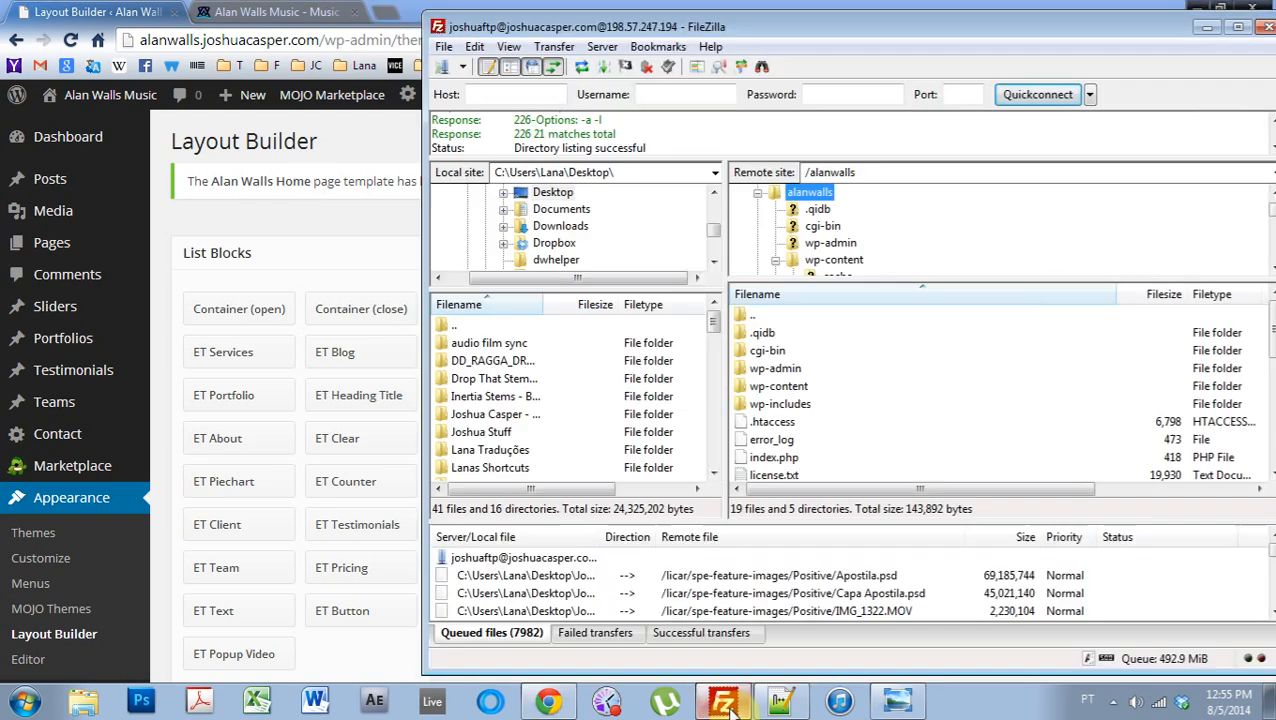
click(1190, 8)
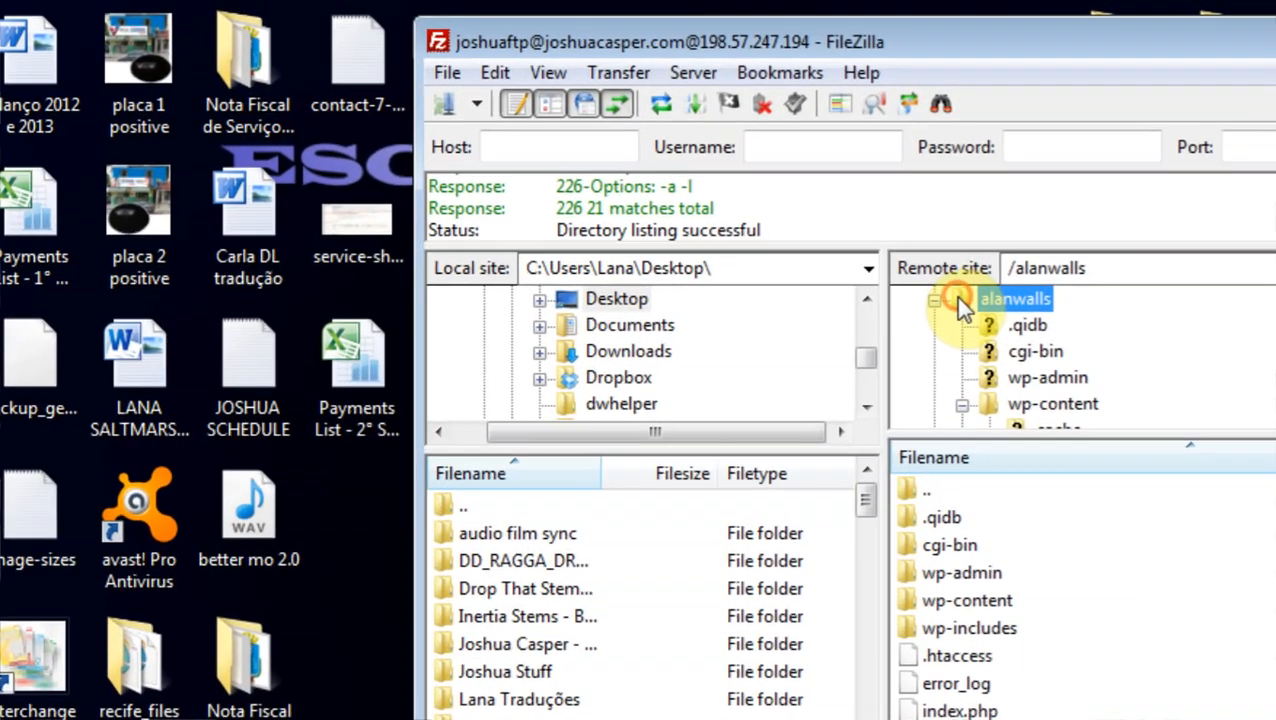
scroll(832, 235, down, 1)
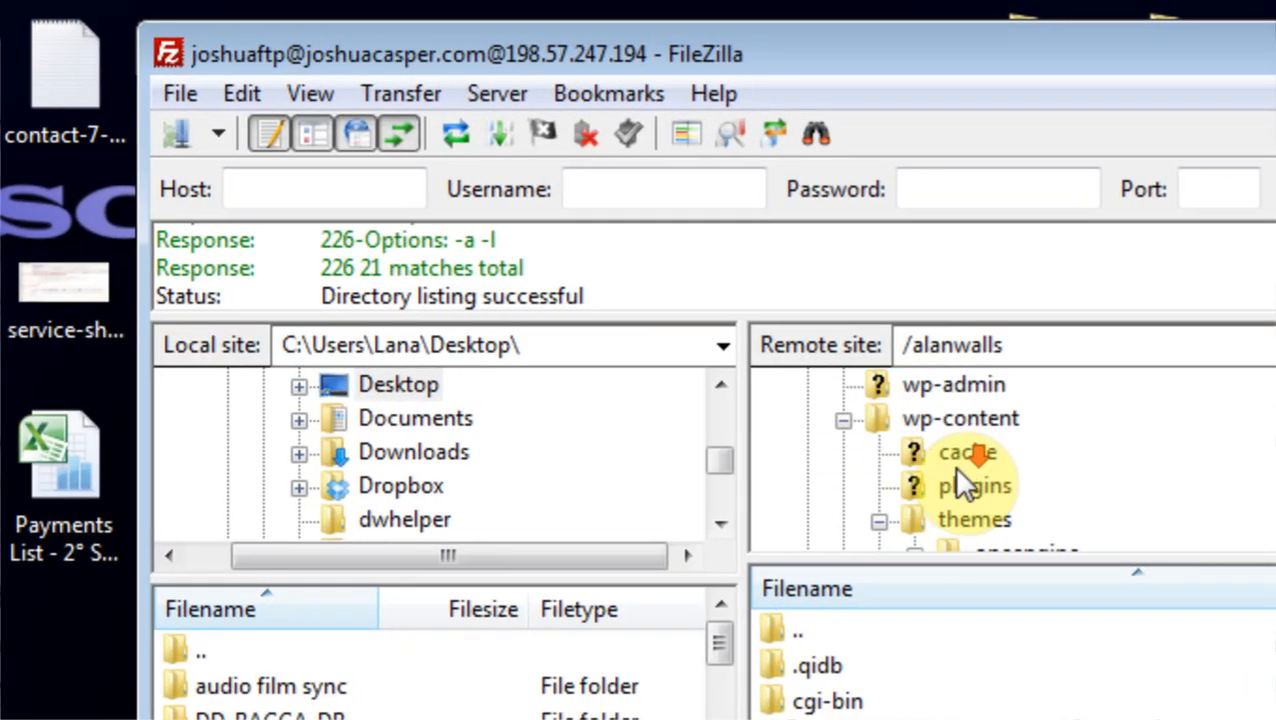
click(910, 422)
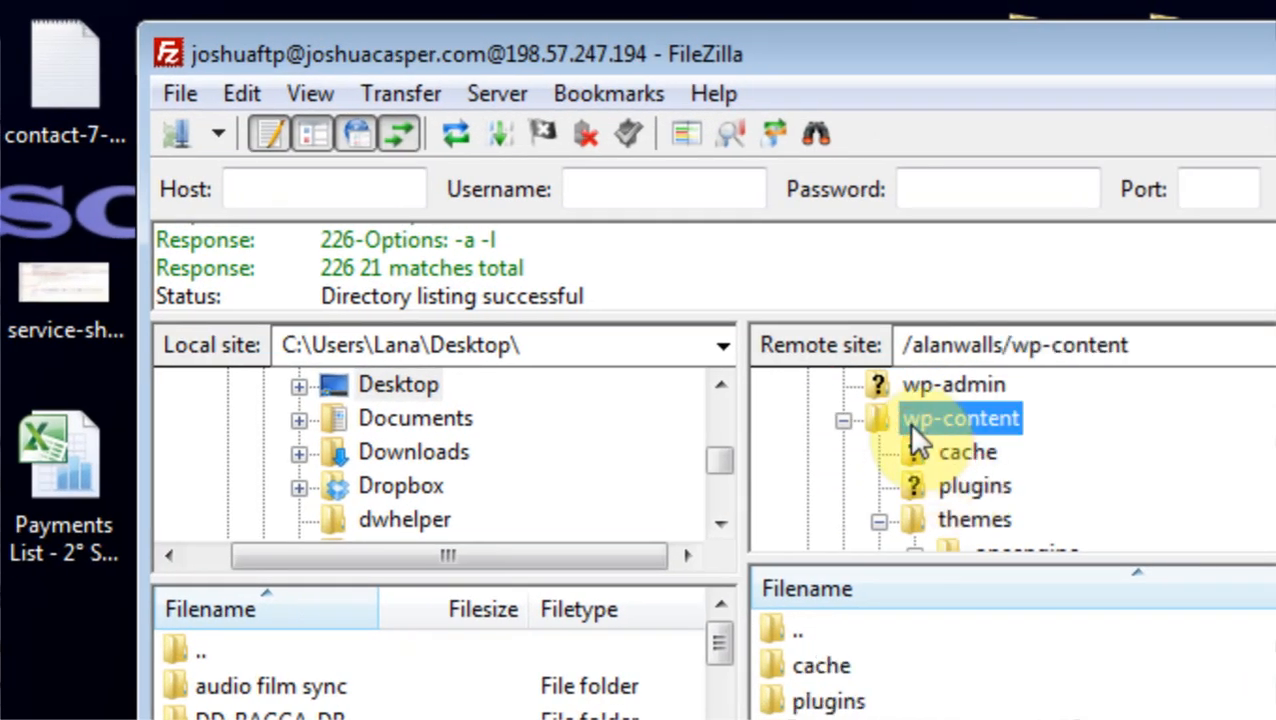
click(912, 517)
scroll(955, 495, down, 1)
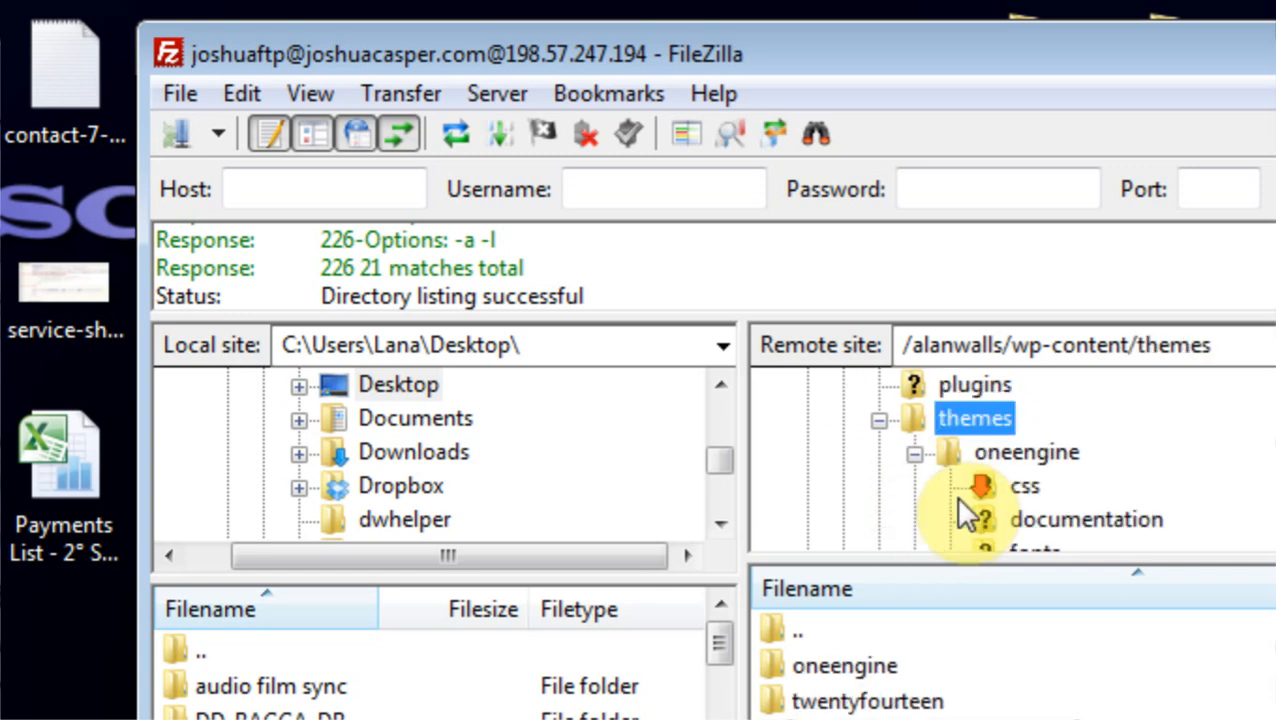
scroll(955, 495, down, 1)
scroll(955, 487, up, 1)
click(975, 455)
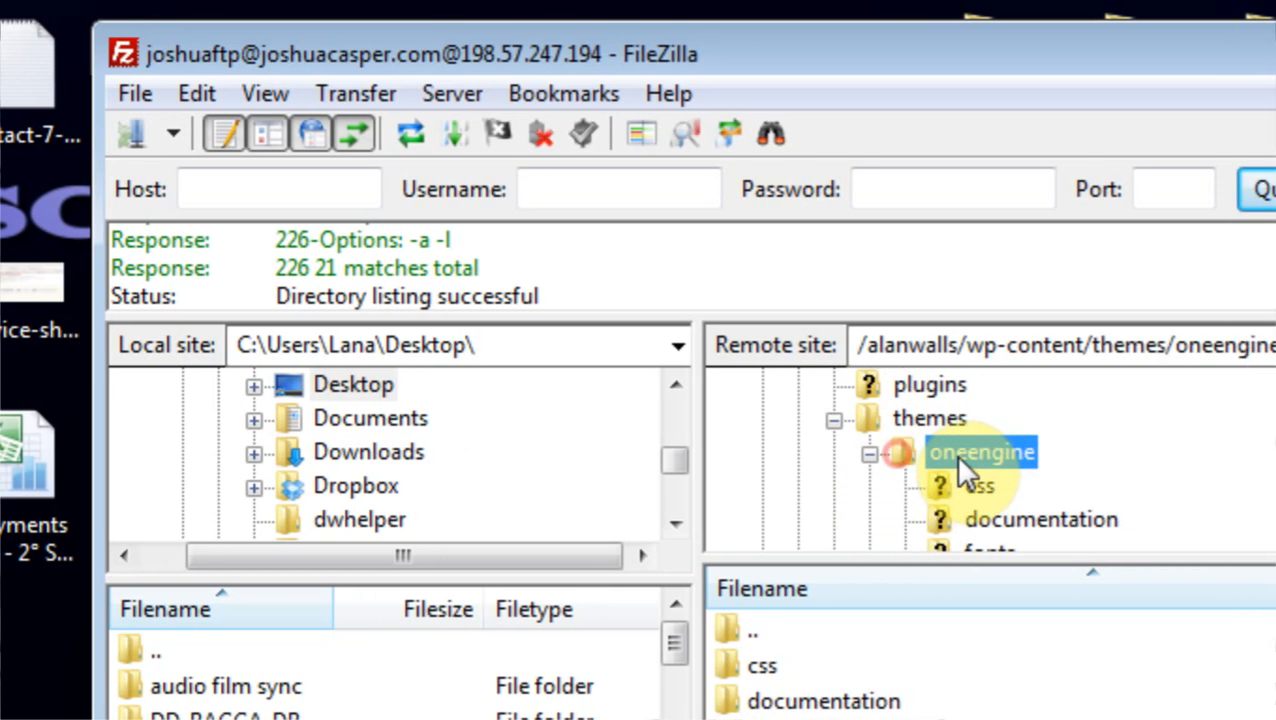
Step: Open the blocks folder inside the oneengine theme's plugins/pagebuilder directory
scroll(960, 463, down, 2)
click(946, 487)
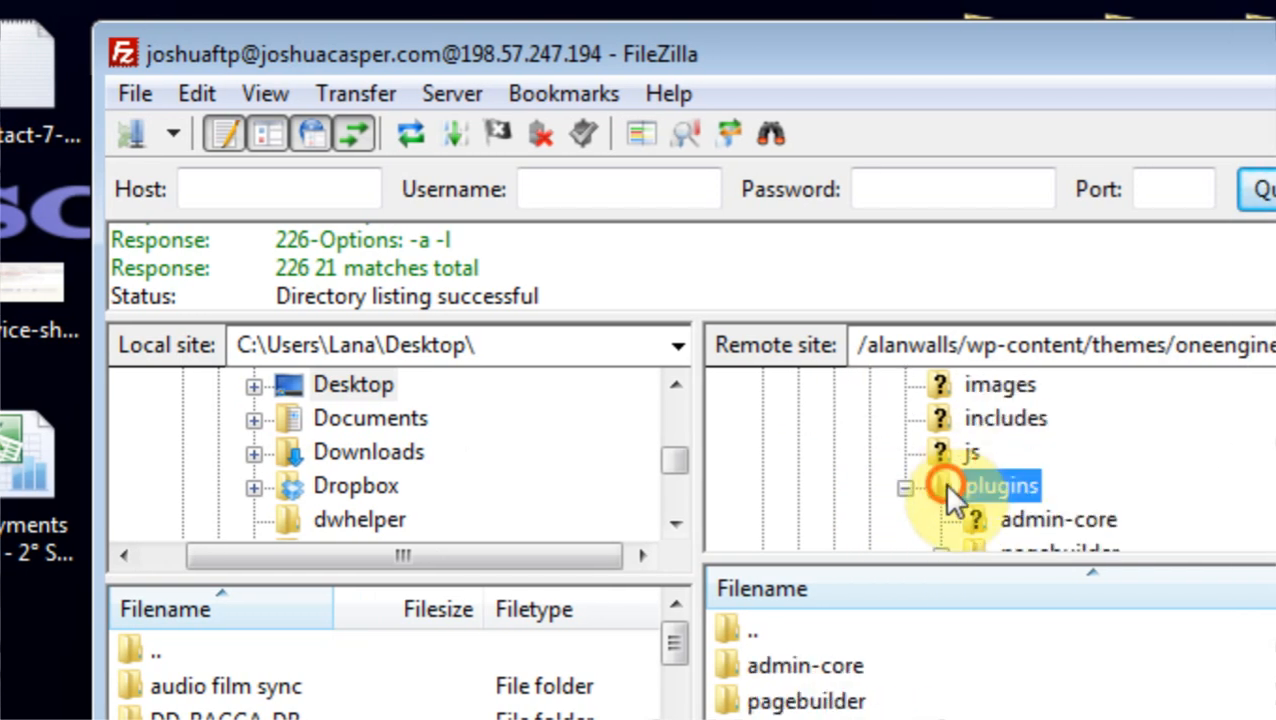
scroll(953, 475, down, 2)
scroll(958, 467, up, 1)
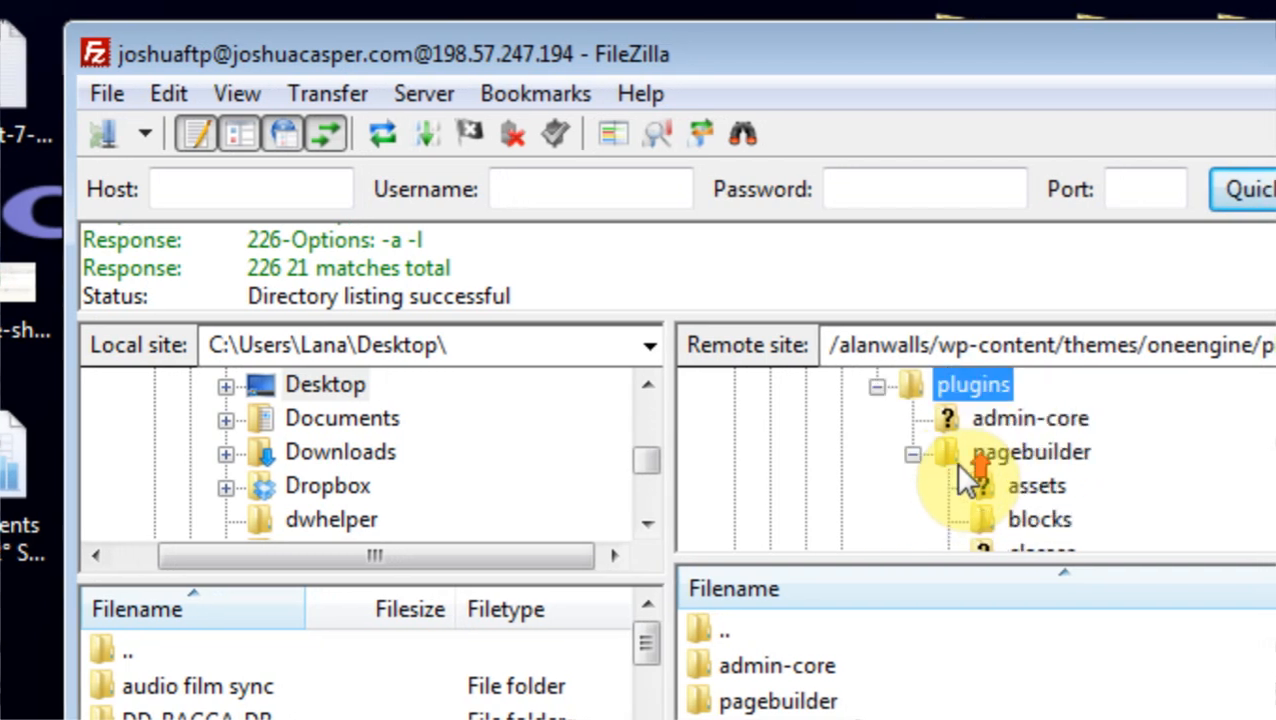
click(951, 452)
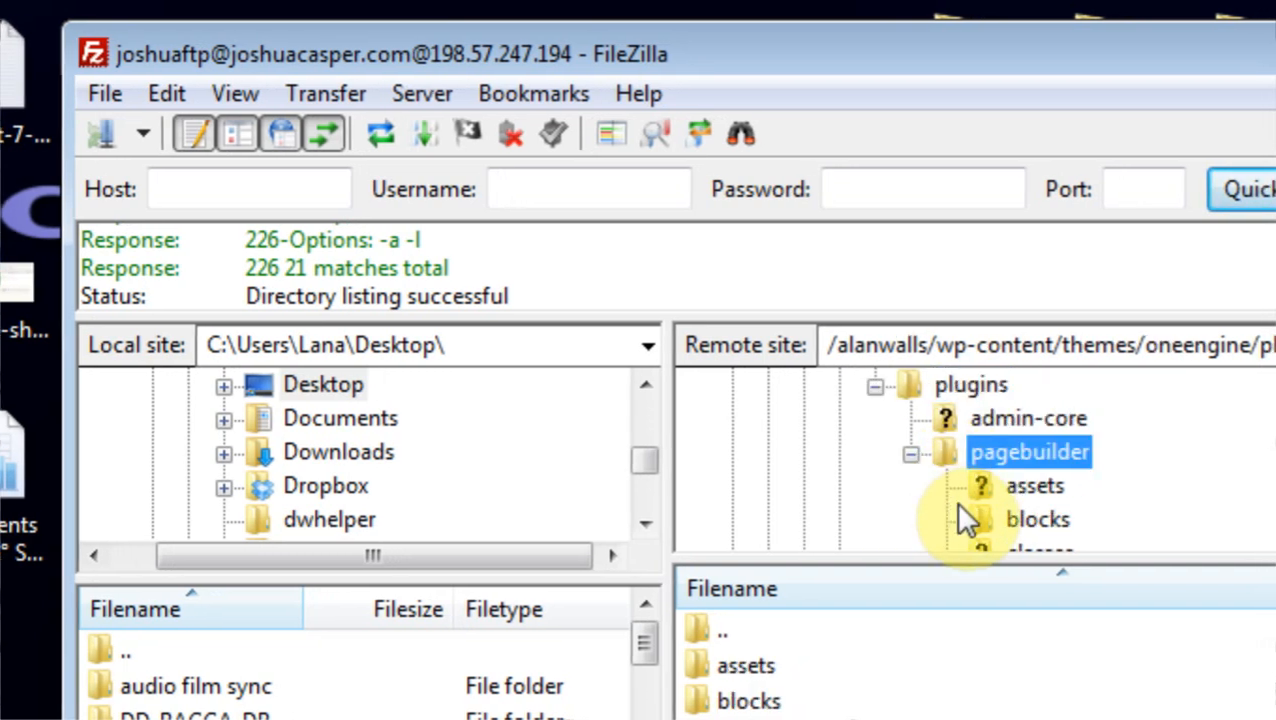
click(975, 519)
Step: Download et-service-1-block.php from the remote blocks folder to the desktop
click(775, 546)
scroll(785, 552, down, 1)
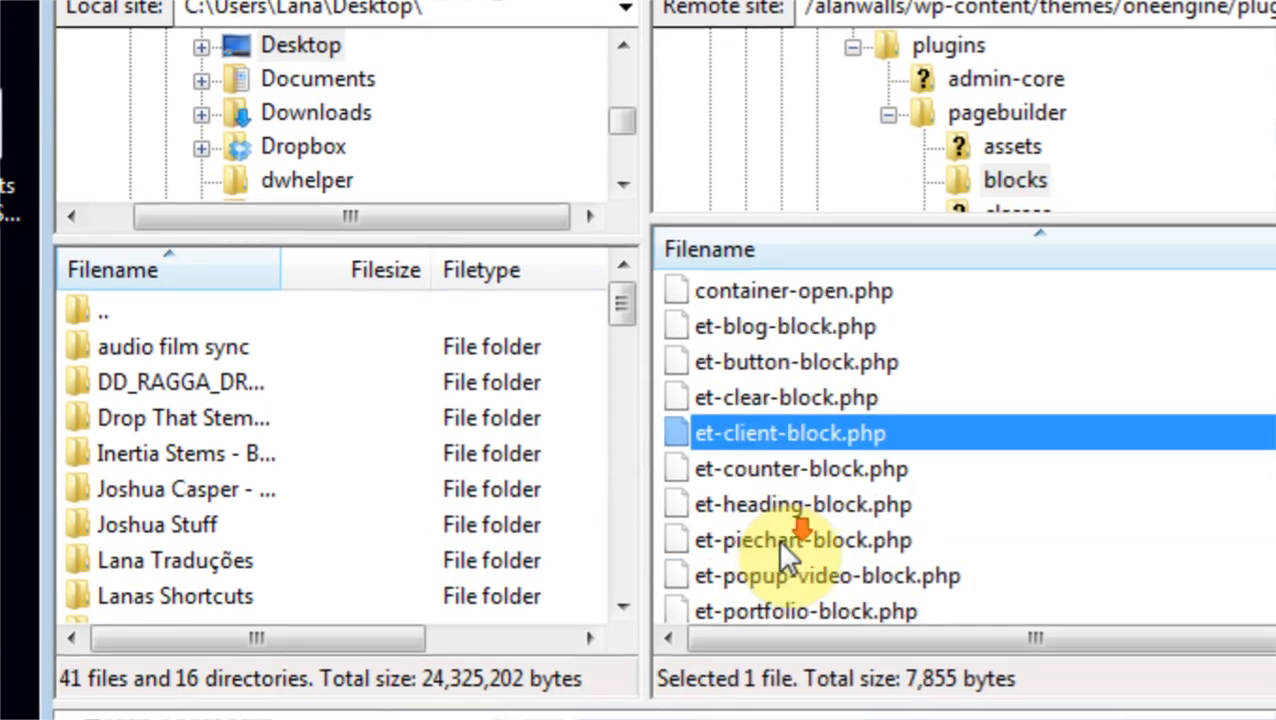
scroll(785, 540, down, 1)
scroll(834, 440, down, 2)
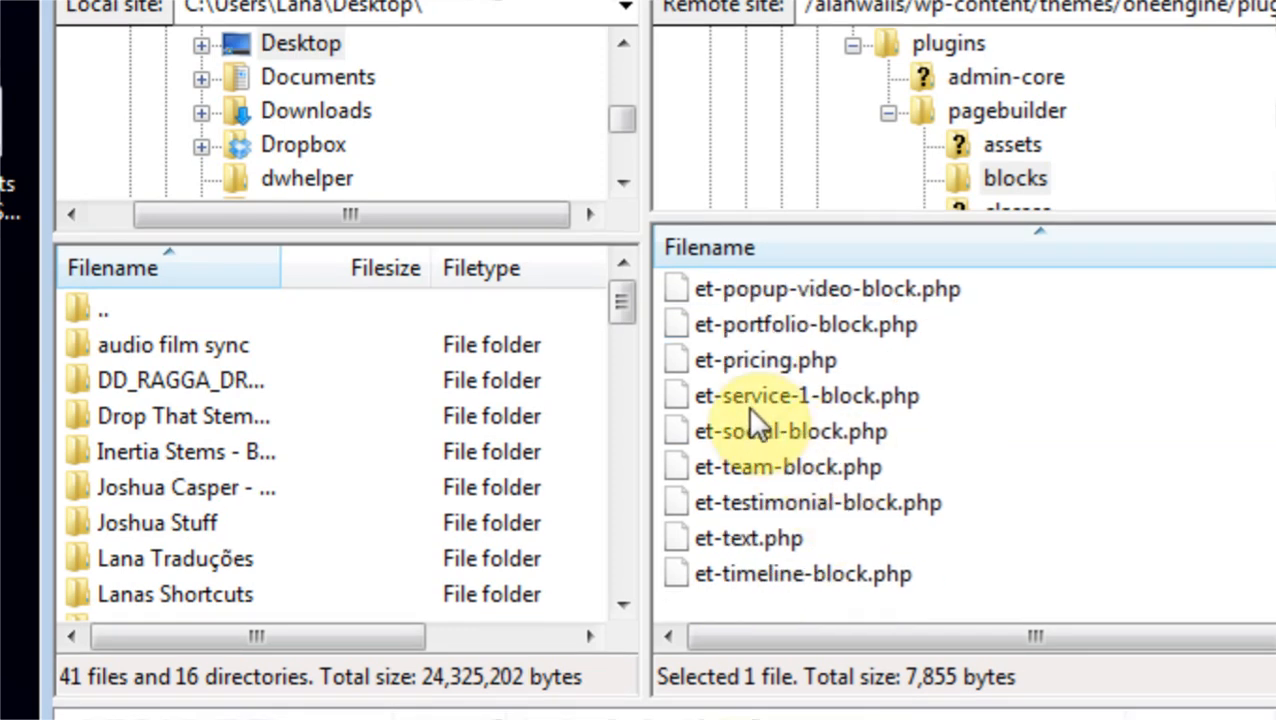
drag(747, 404, 324, 316)
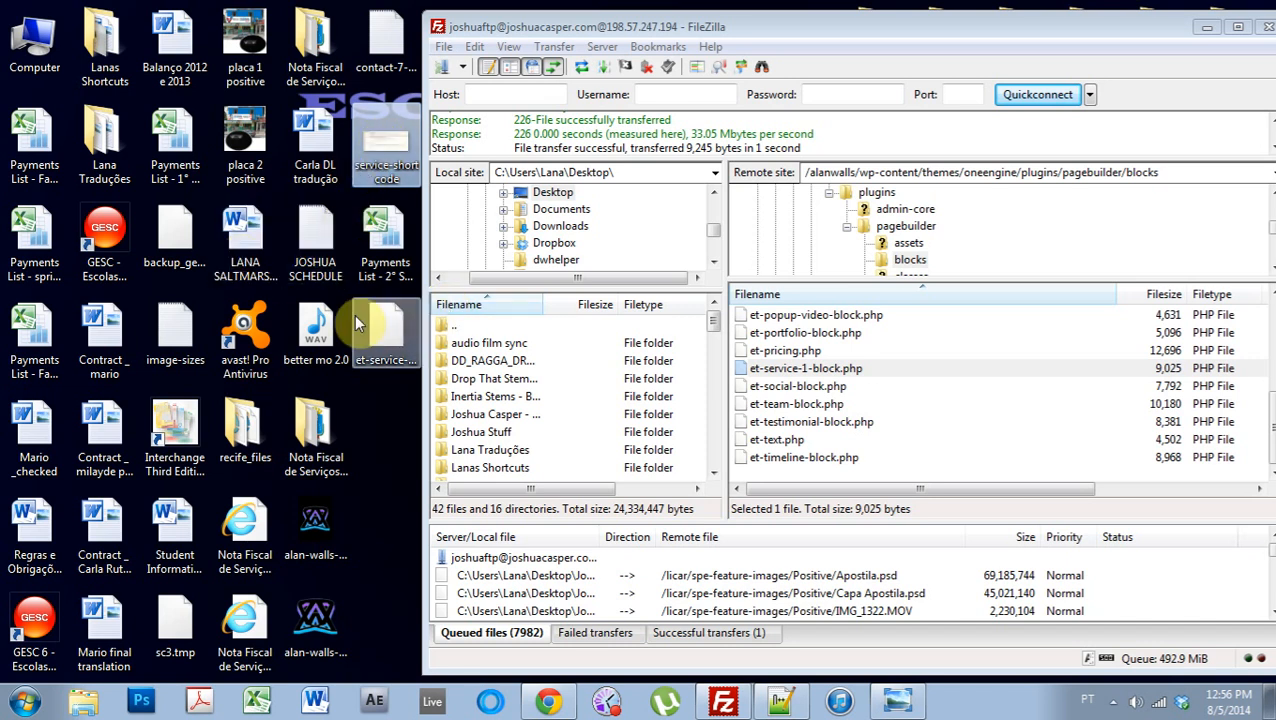
Step: View the service-shortcode reference image from the desktop and open the downloaded et-service-1-block.php in Notepad++
double_click(390, 150)
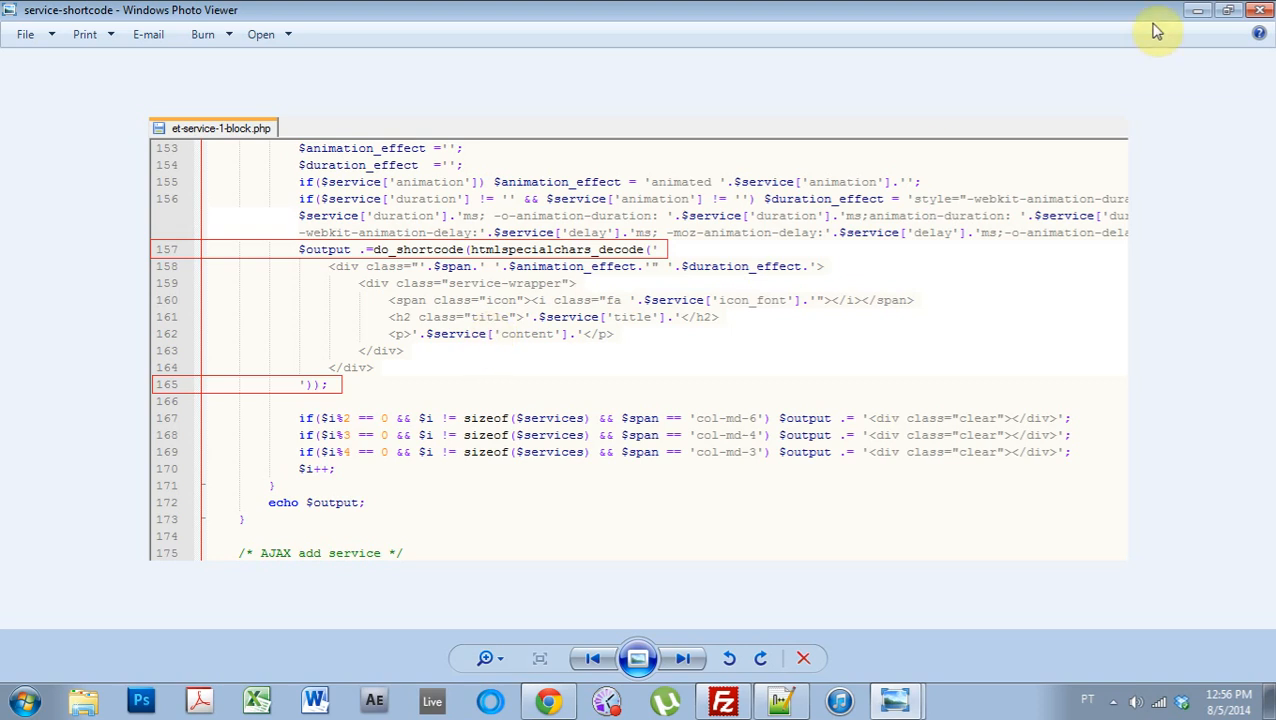
click(1195, 10)
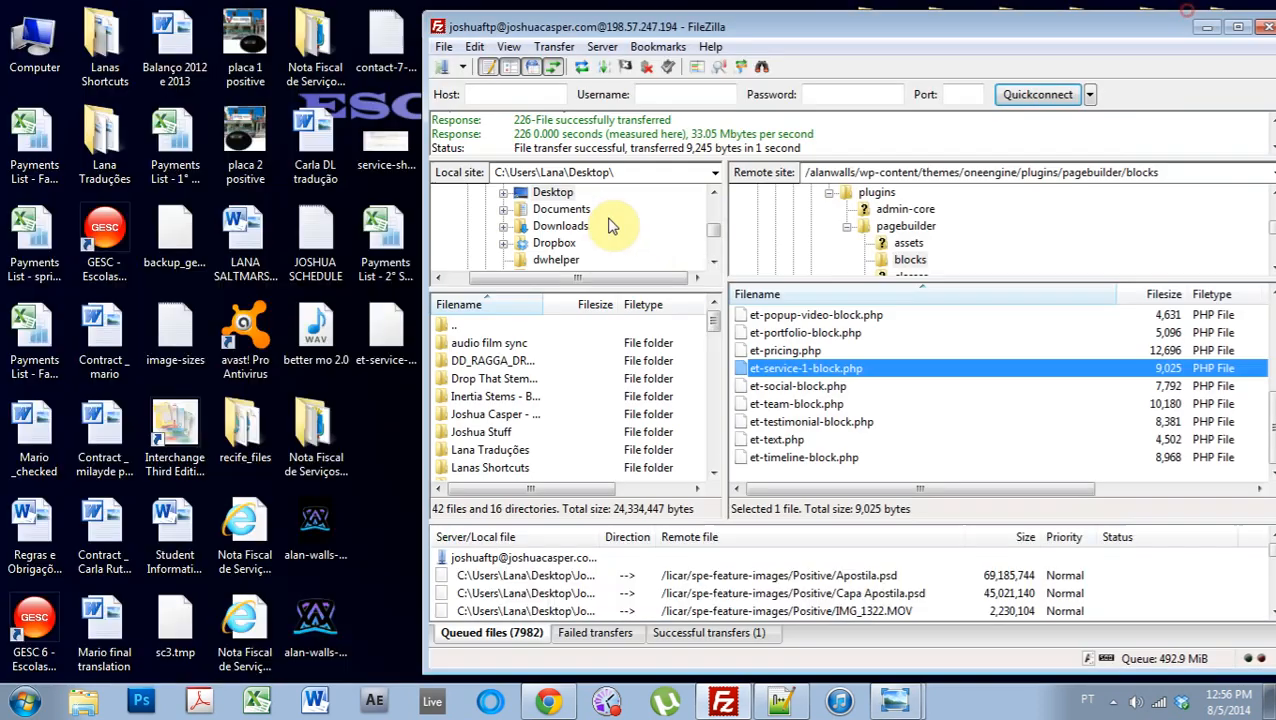
click(390, 330)
right_click(390, 330)
click(452, 317)
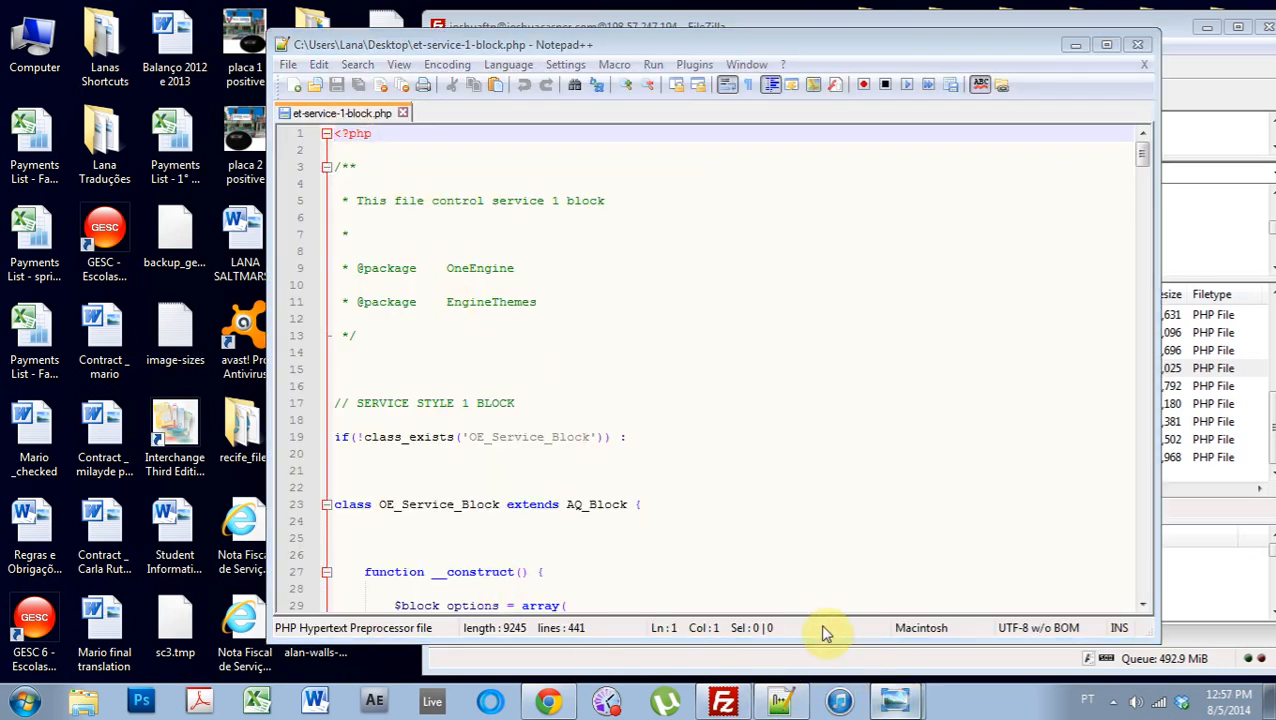
click(895, 700)
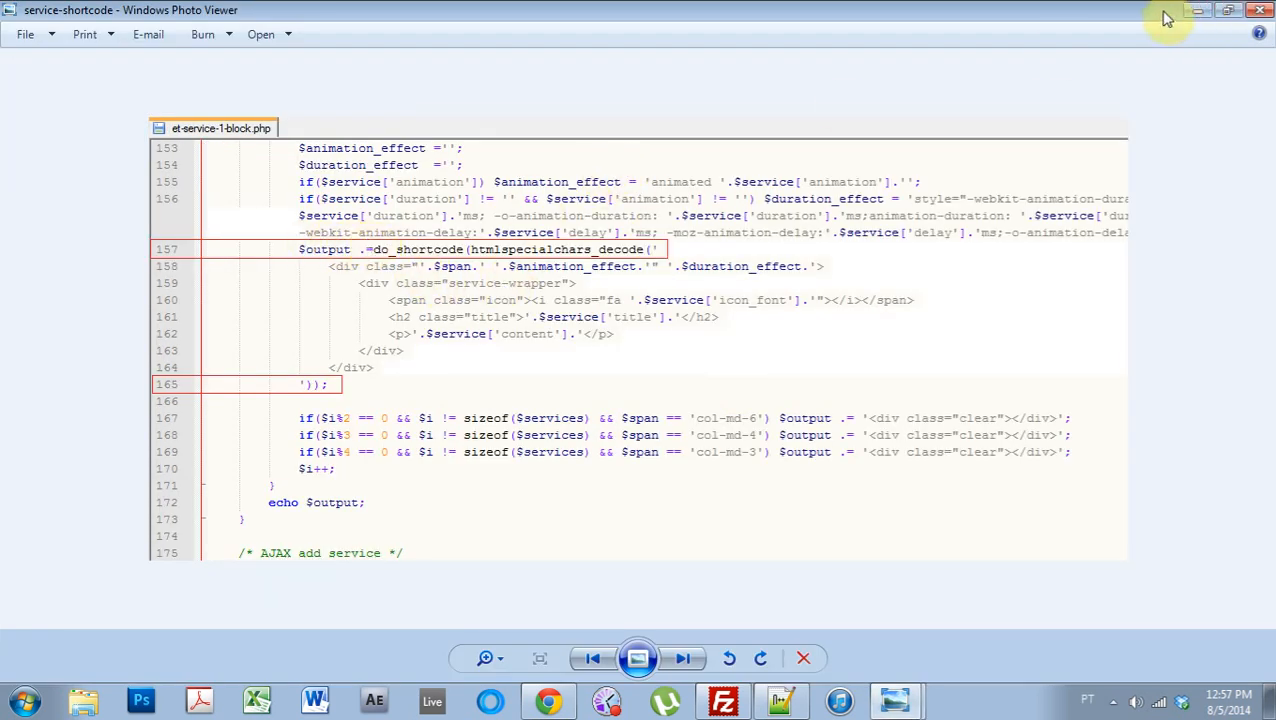
click(1196, 11)
Step: Find "webkit-animation" in et-service-1-block.php and go to the $output block beneath the match
click(357, 64)
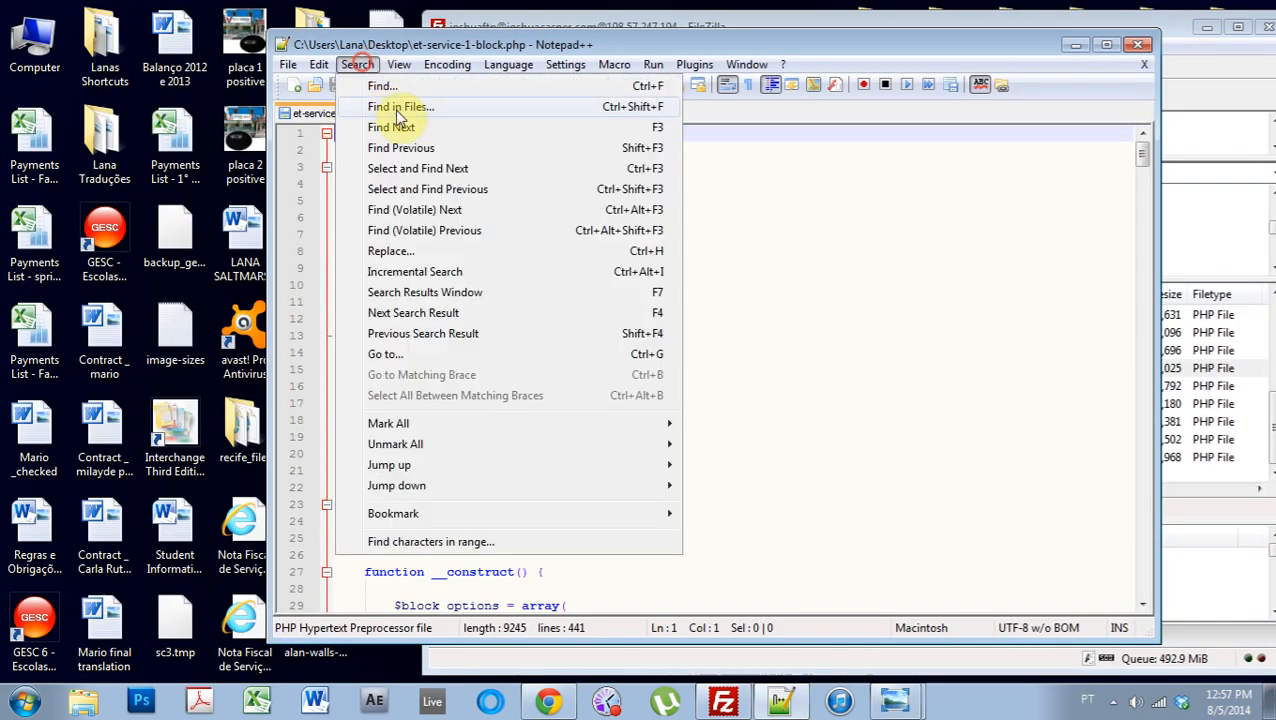
click(375, 83)
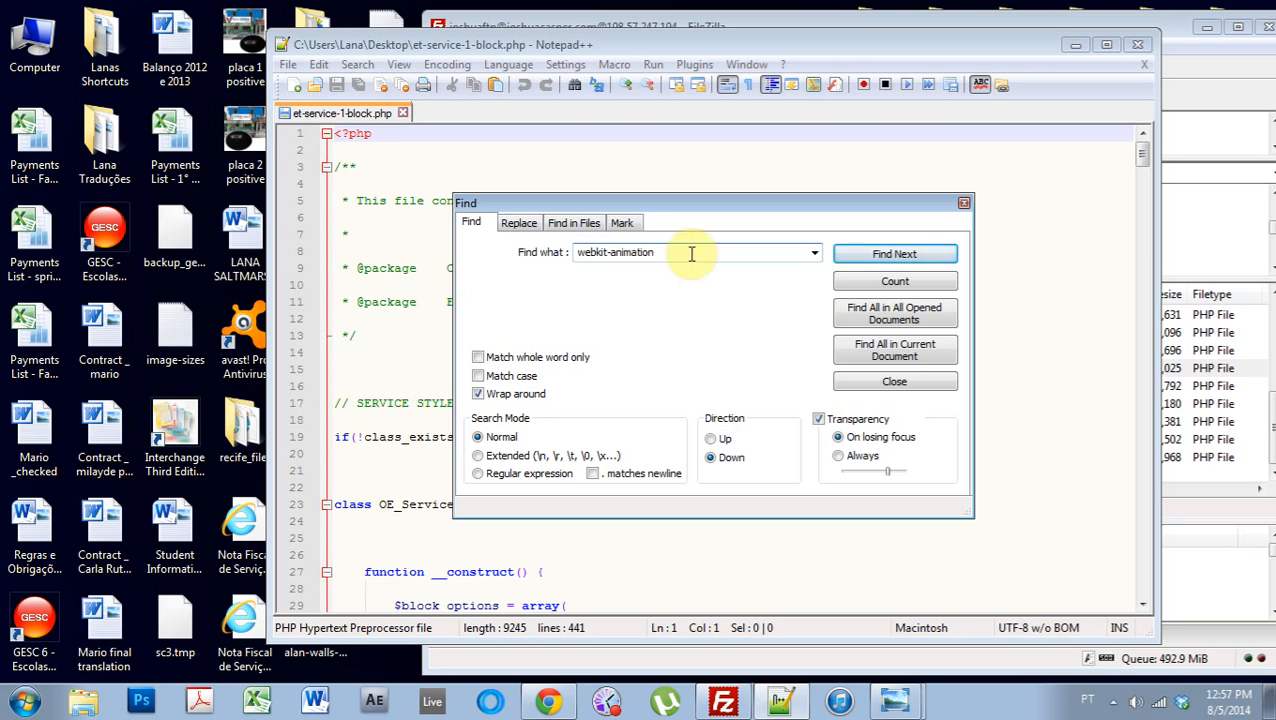
click(890, 254)
drag(788, 206, 1052, 130)
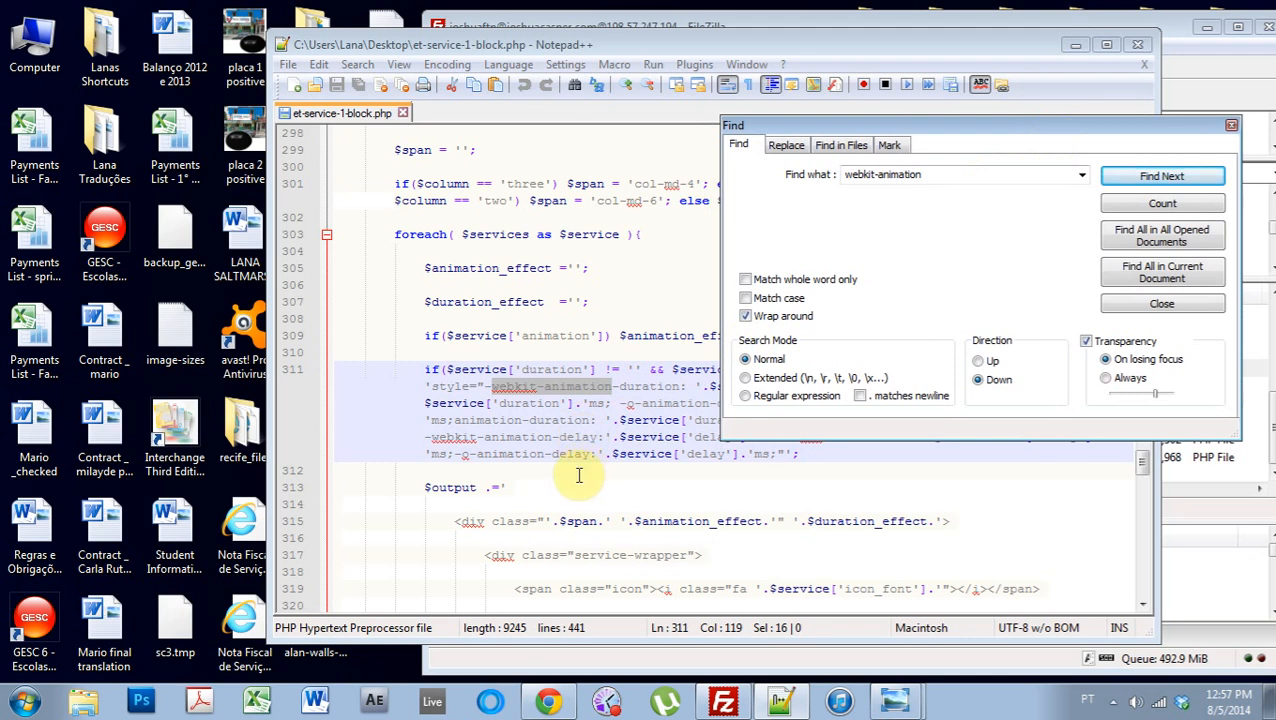
key(Escape)
click(540, 521)
scroll(550, 515, down, 2)
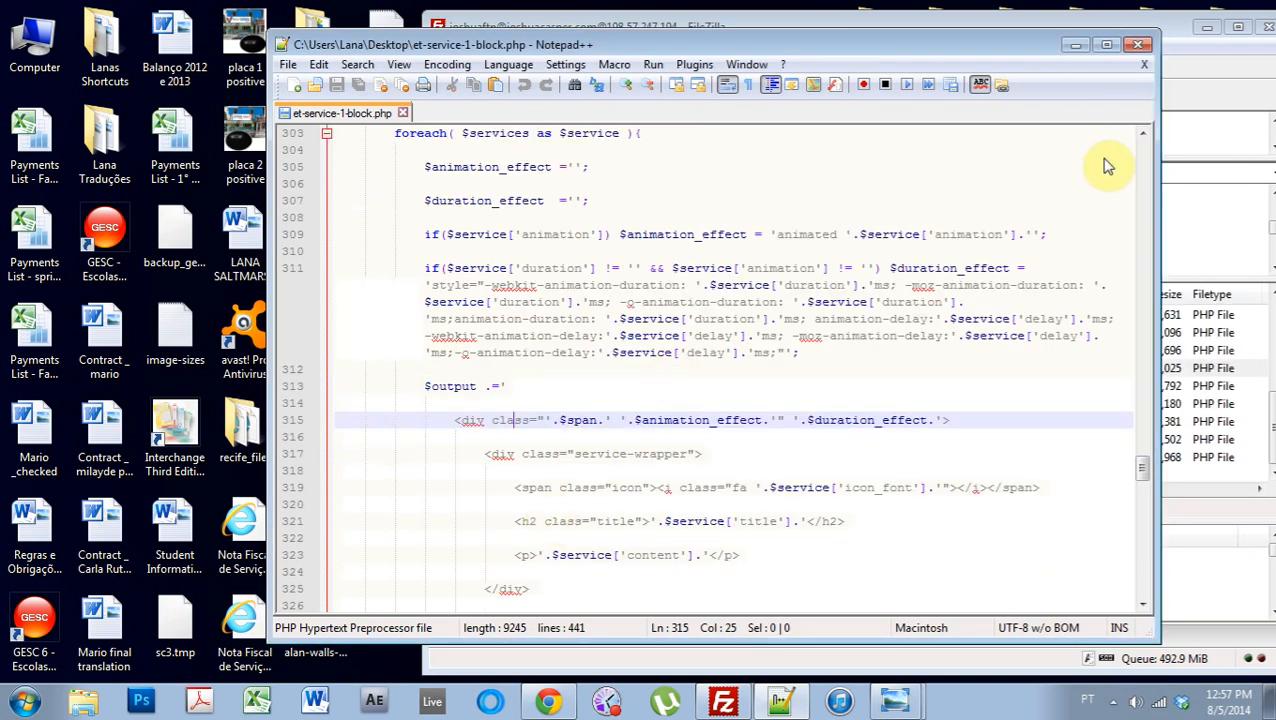
key(ctrl+f)
click(1231, 125)
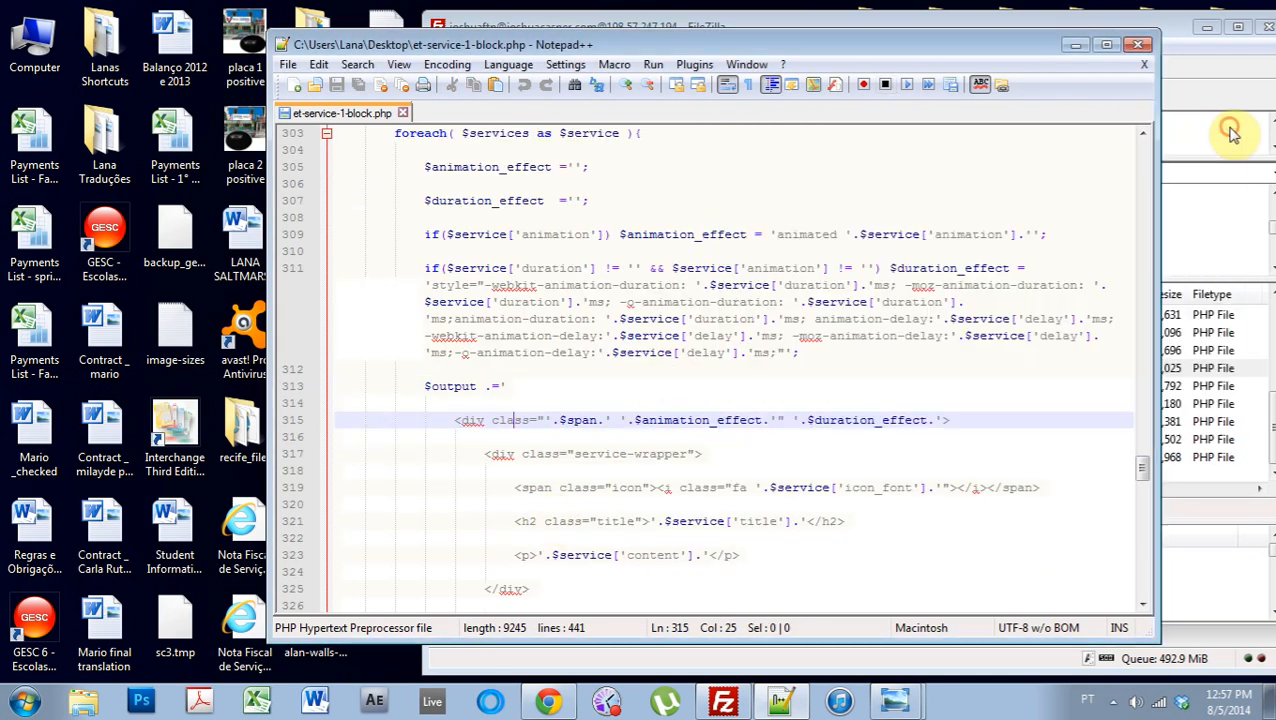
Step: Reposition the code editor window and show the service-shortcode reference image in a smaller window beside it
drag(1040, 50, 836, 51)
click(912, 703)
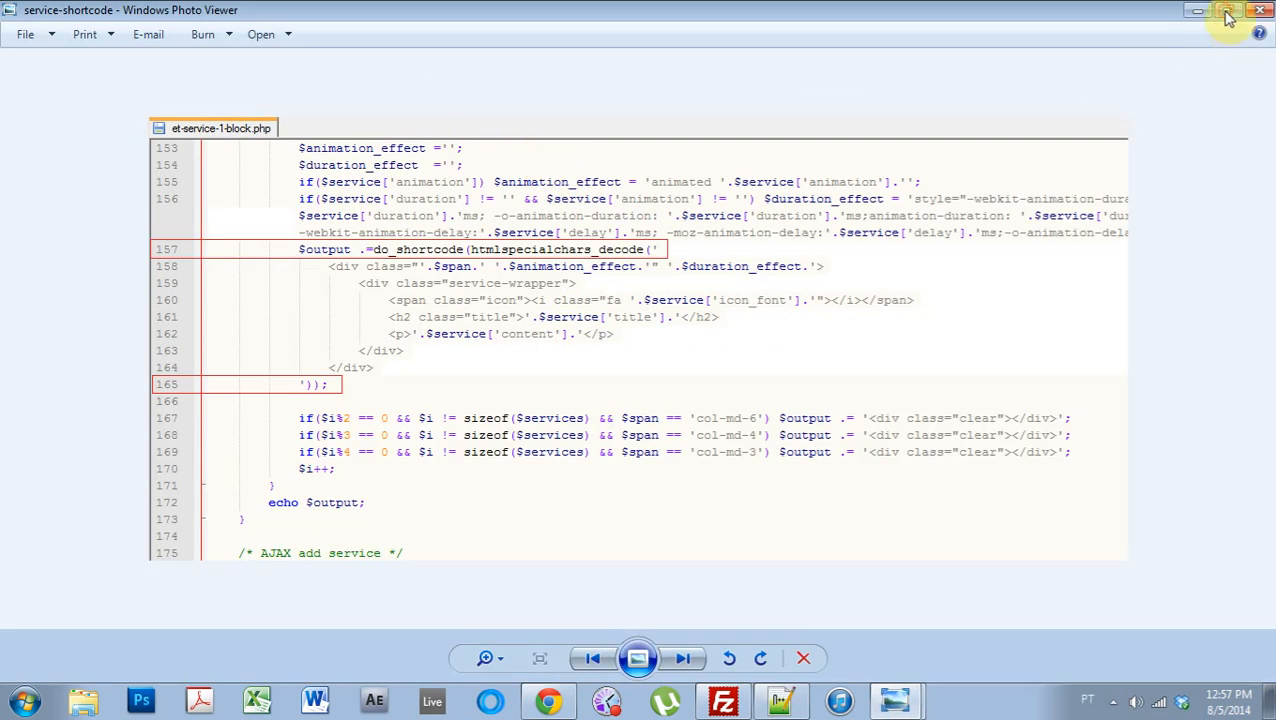
click(1229, 18)
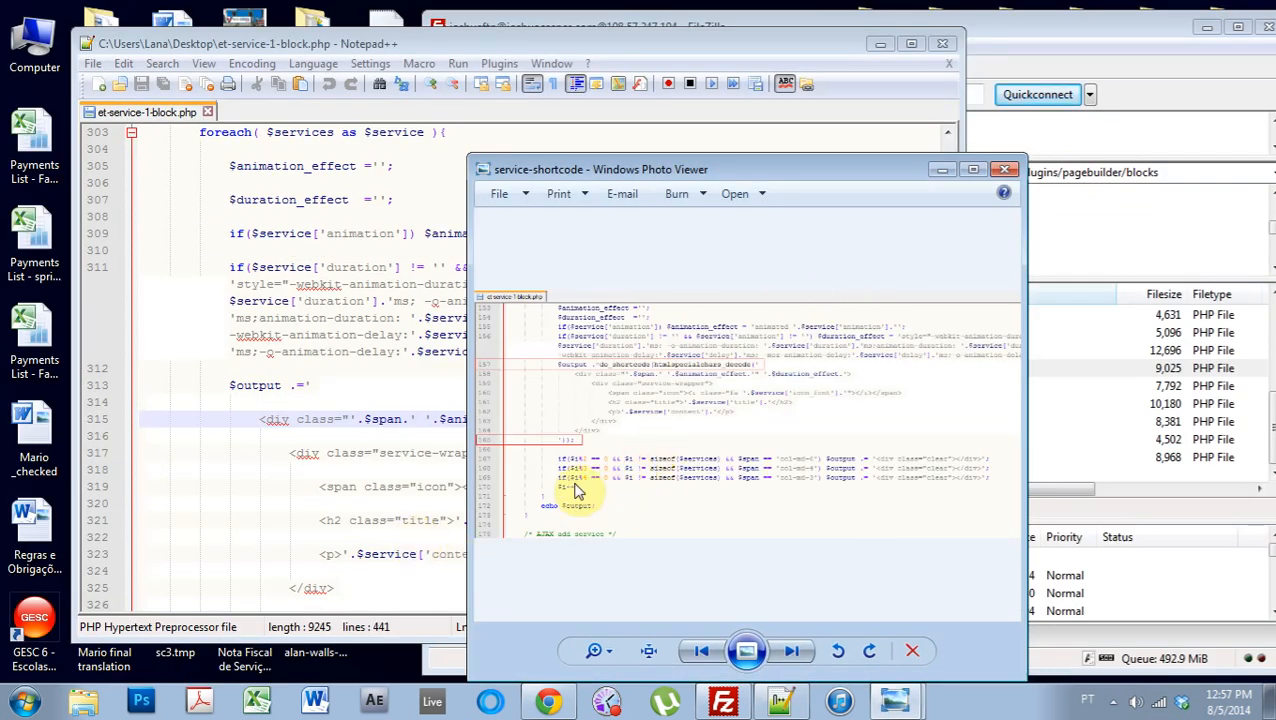
Step: Compare the $output block in et-service-1-block.php with the red-boxed lines in the enlarged service-shortcode reference image
click(276, 474)
scroll(322, 478, down, 6)
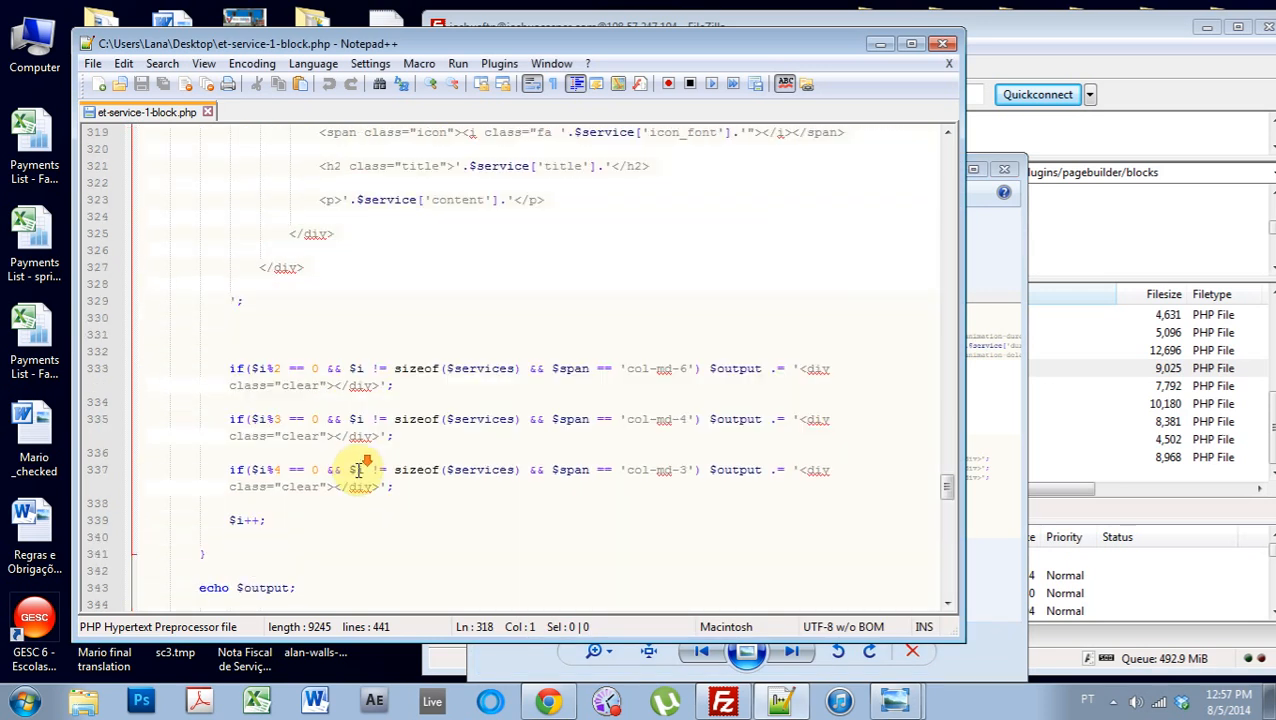
click(293, 334)
scroll(395, 355, up, 2)
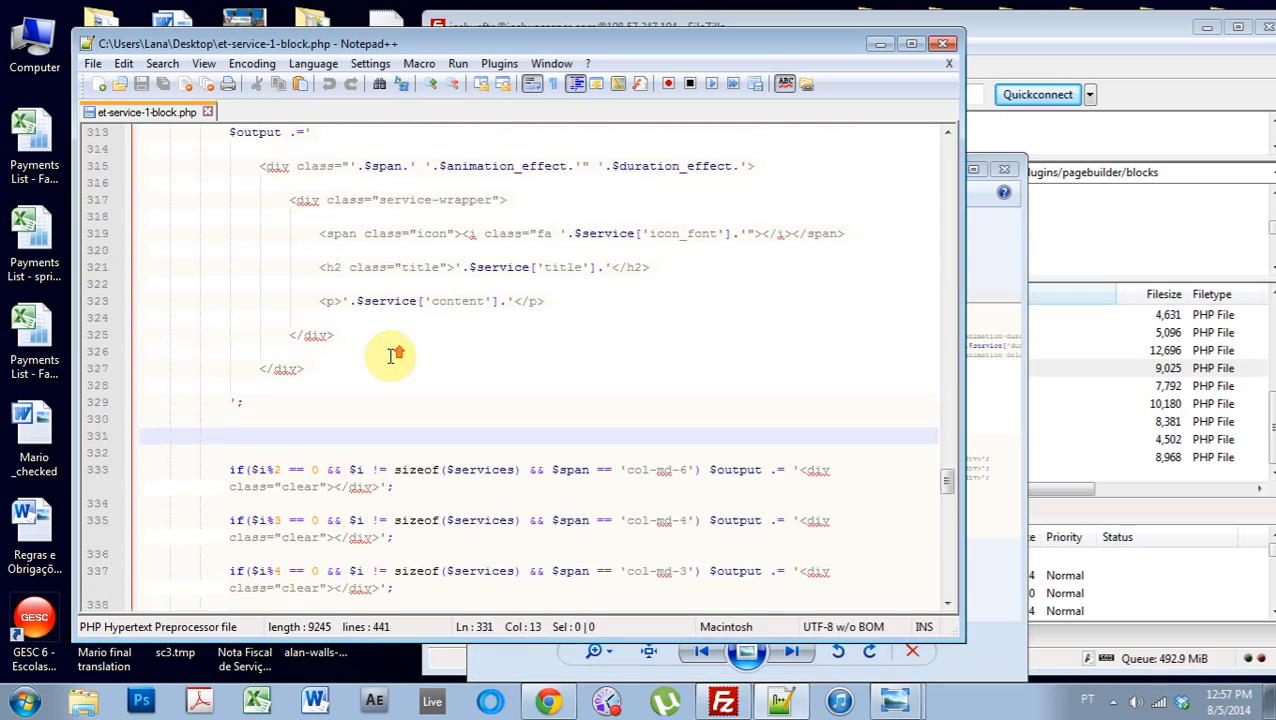
scroll(395, 355, up, 2)
scroll(393, 370, down, 3)
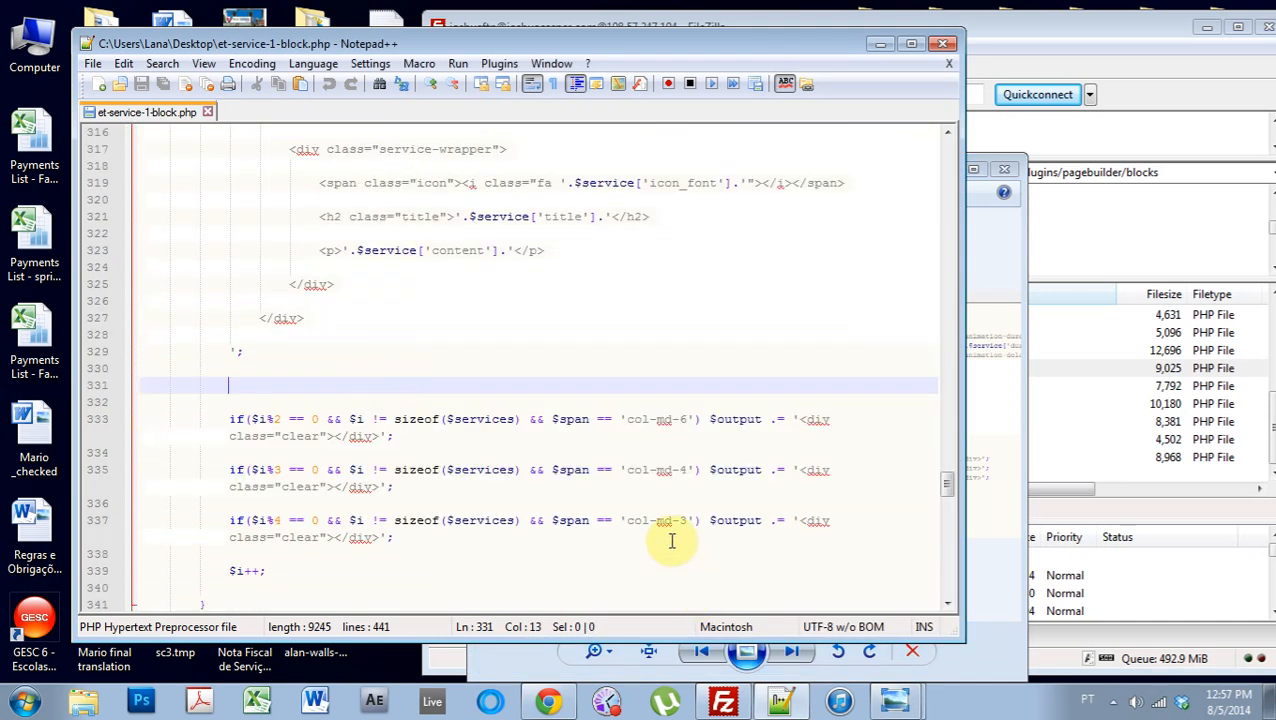
scroll(555, 350, up, 2)
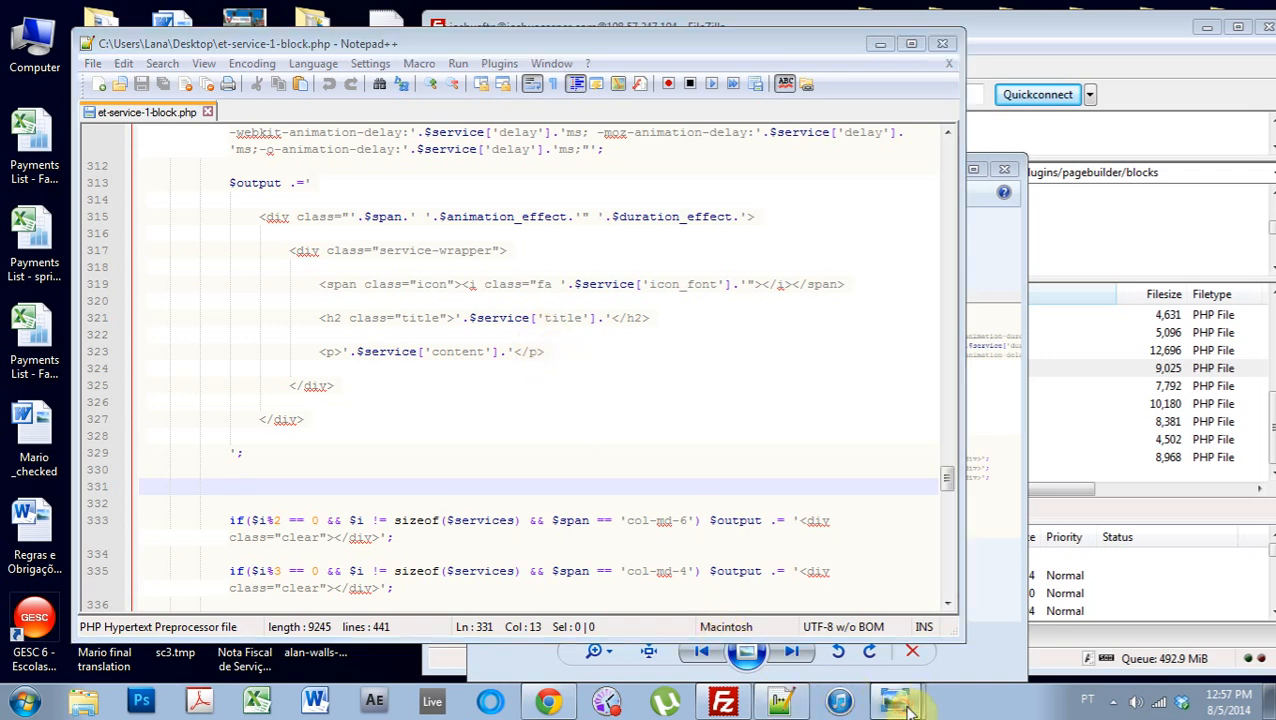
click(867, 644)
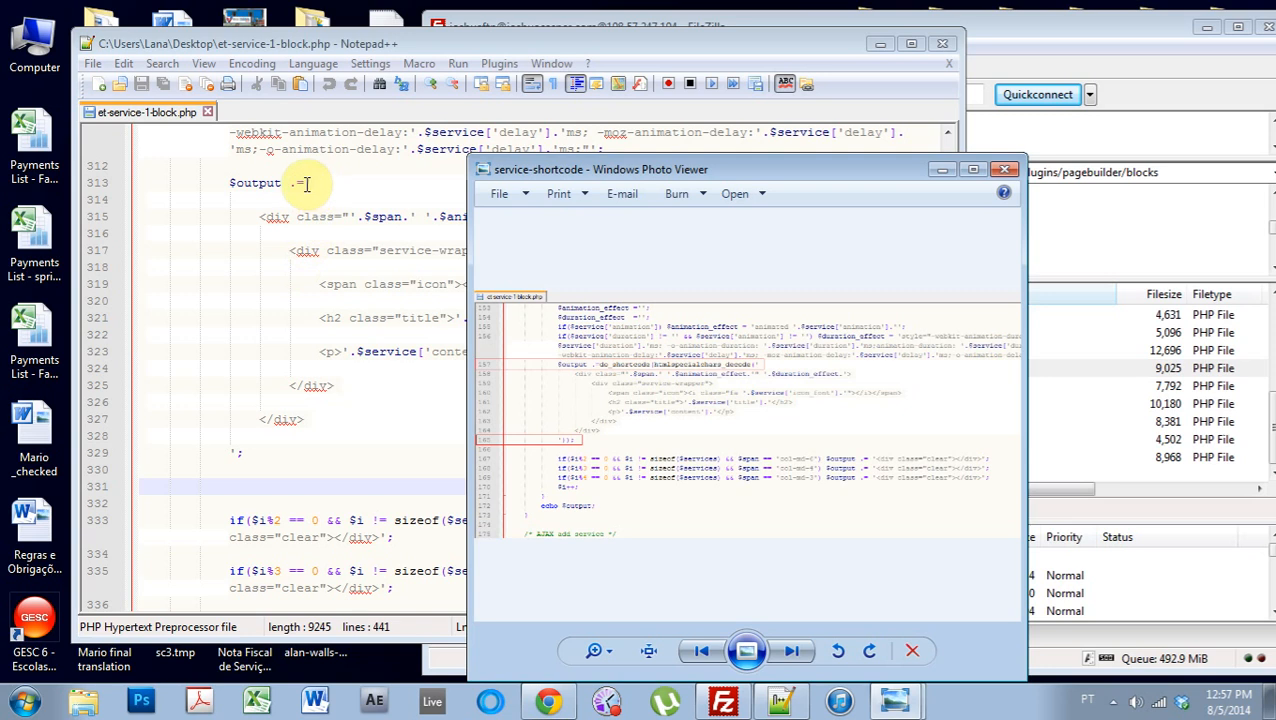
click(973, 169)
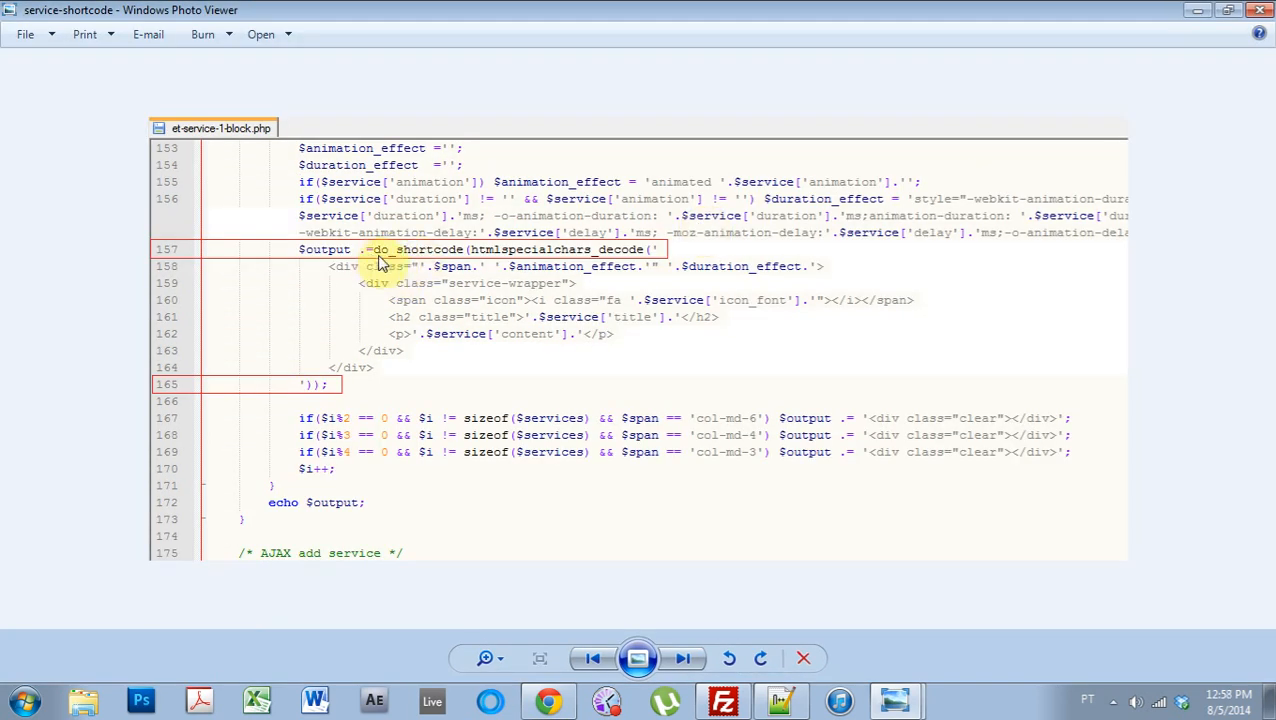
click(1196, 12)
Step: Insert do_shortcode (htmlspecialchars_decode ( before the opening quote of the $output line 313, checking the wording against the reference image
click(302, 184)
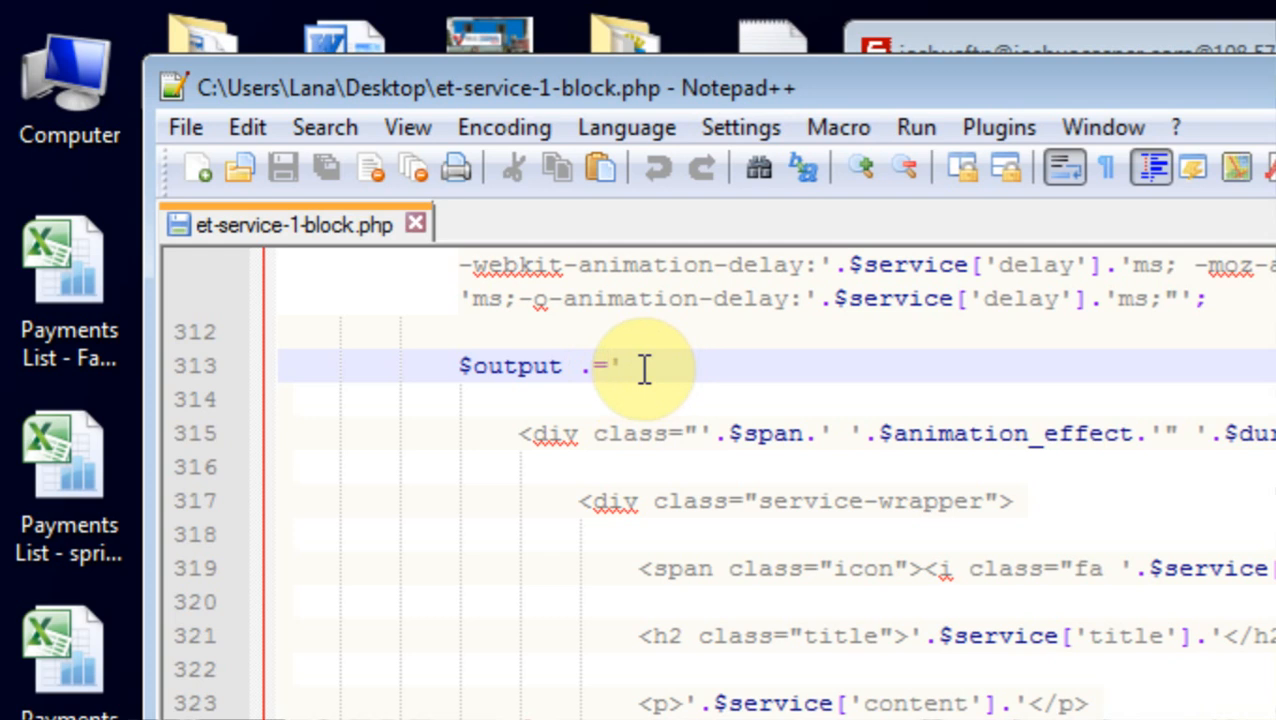
text(do_shortcode (specialch)
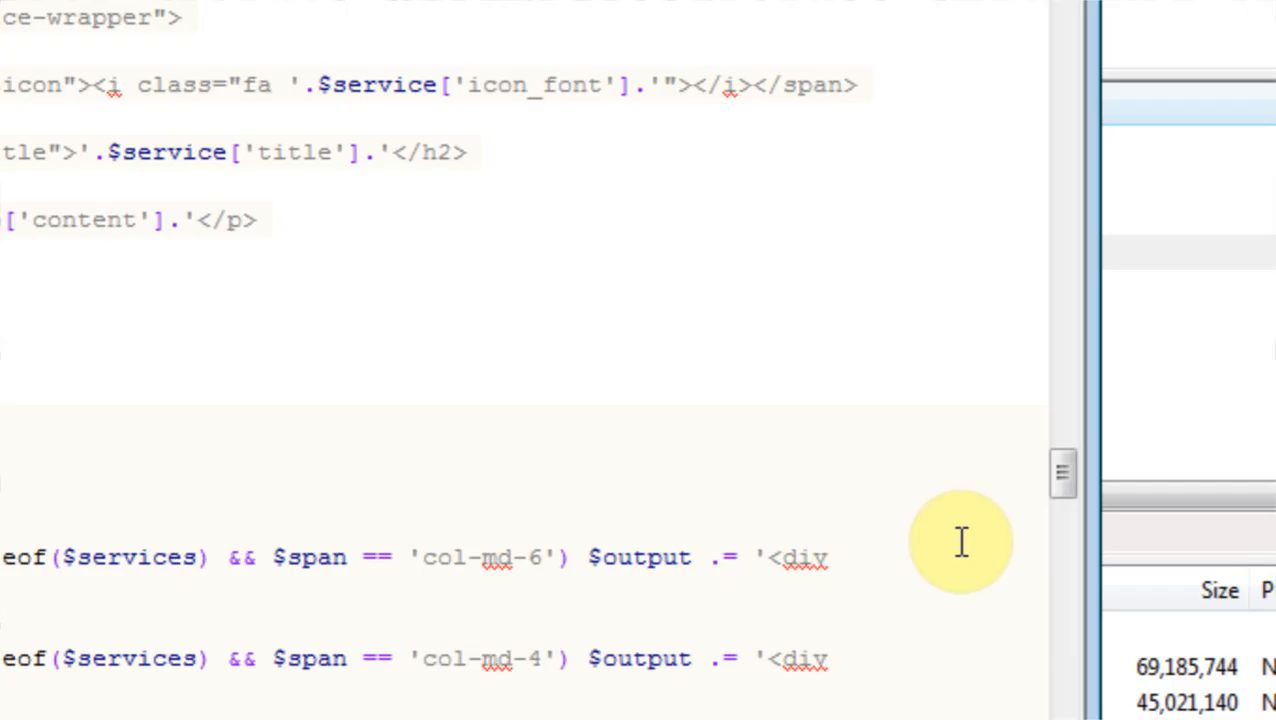
click(950, 706)
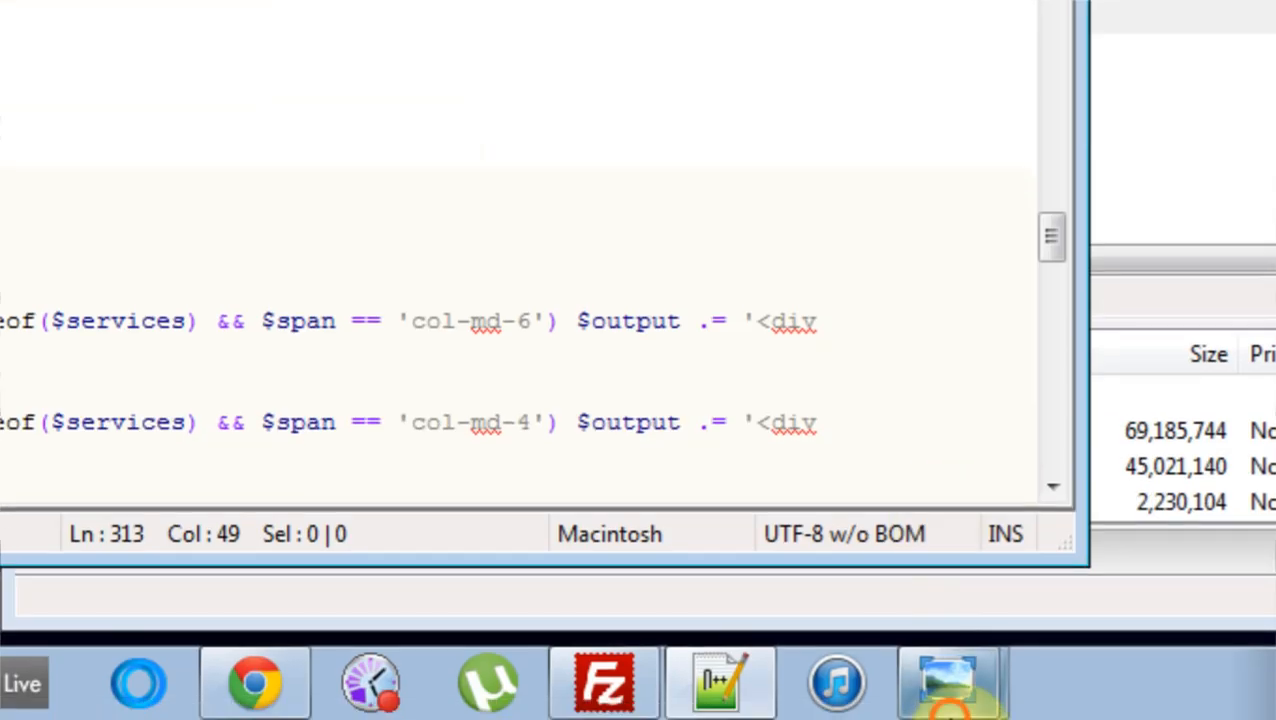
click(937, 529)
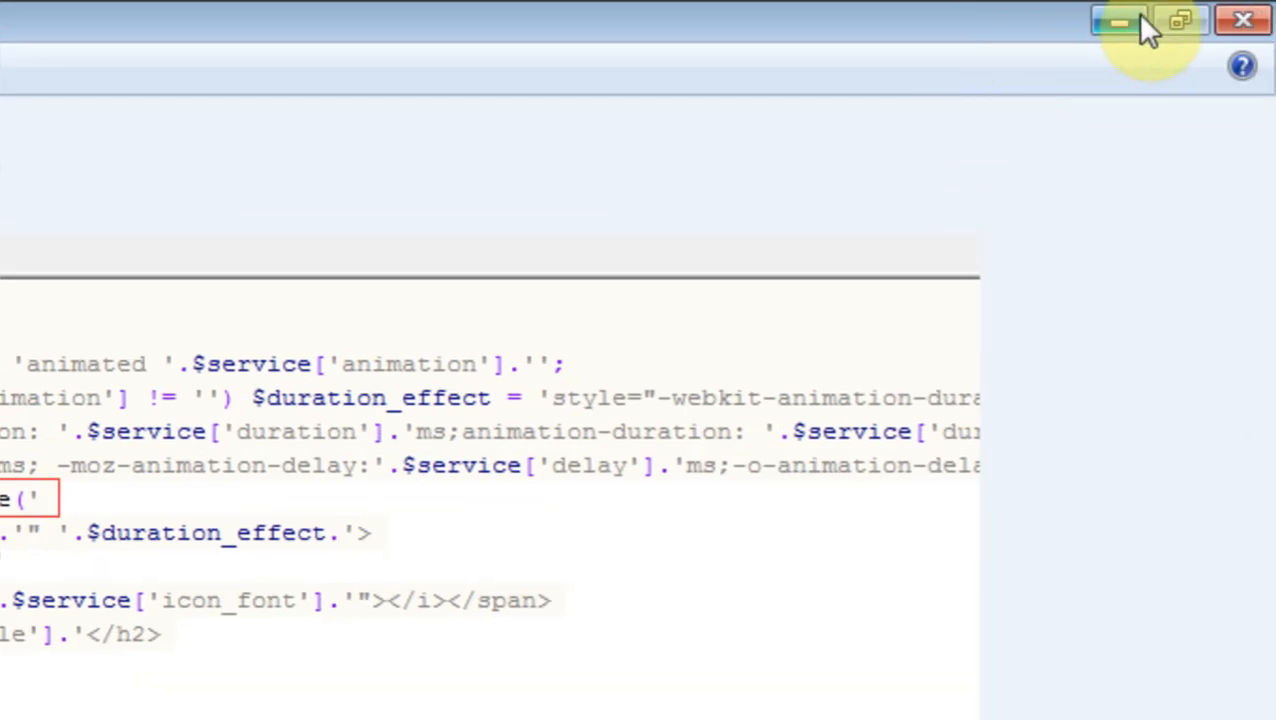
click(1140, 18)
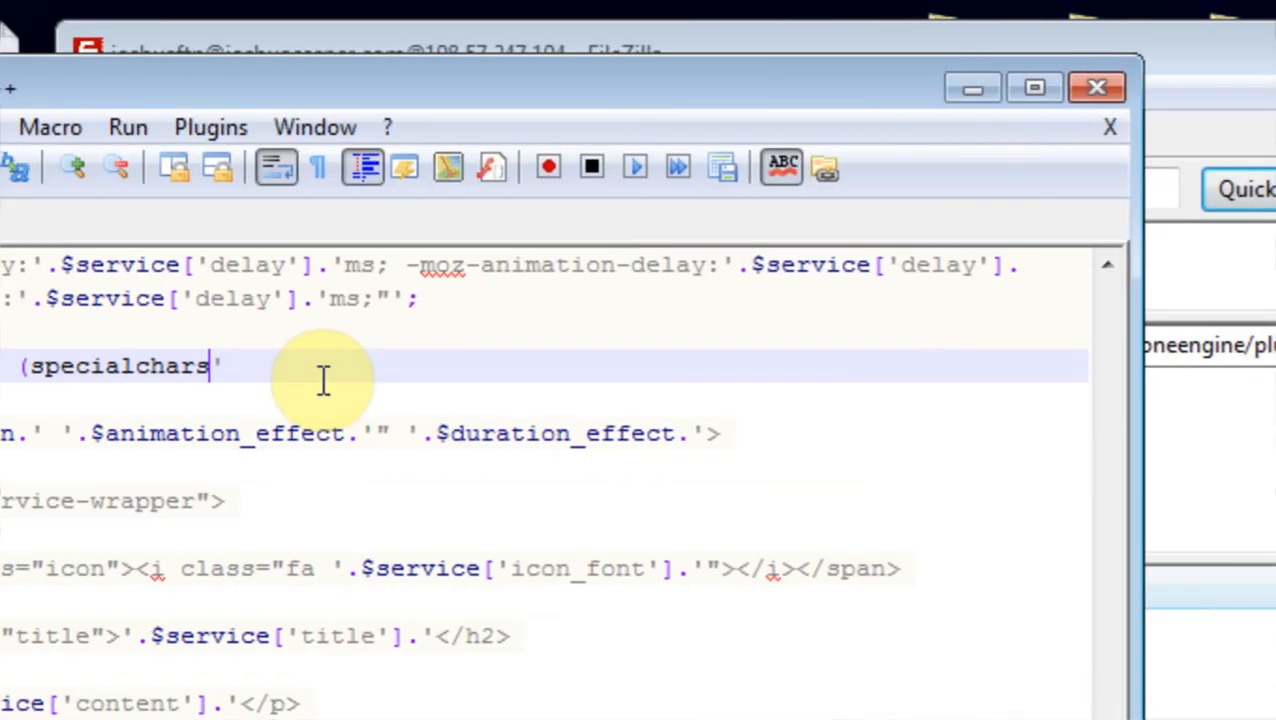
click(322, 370)
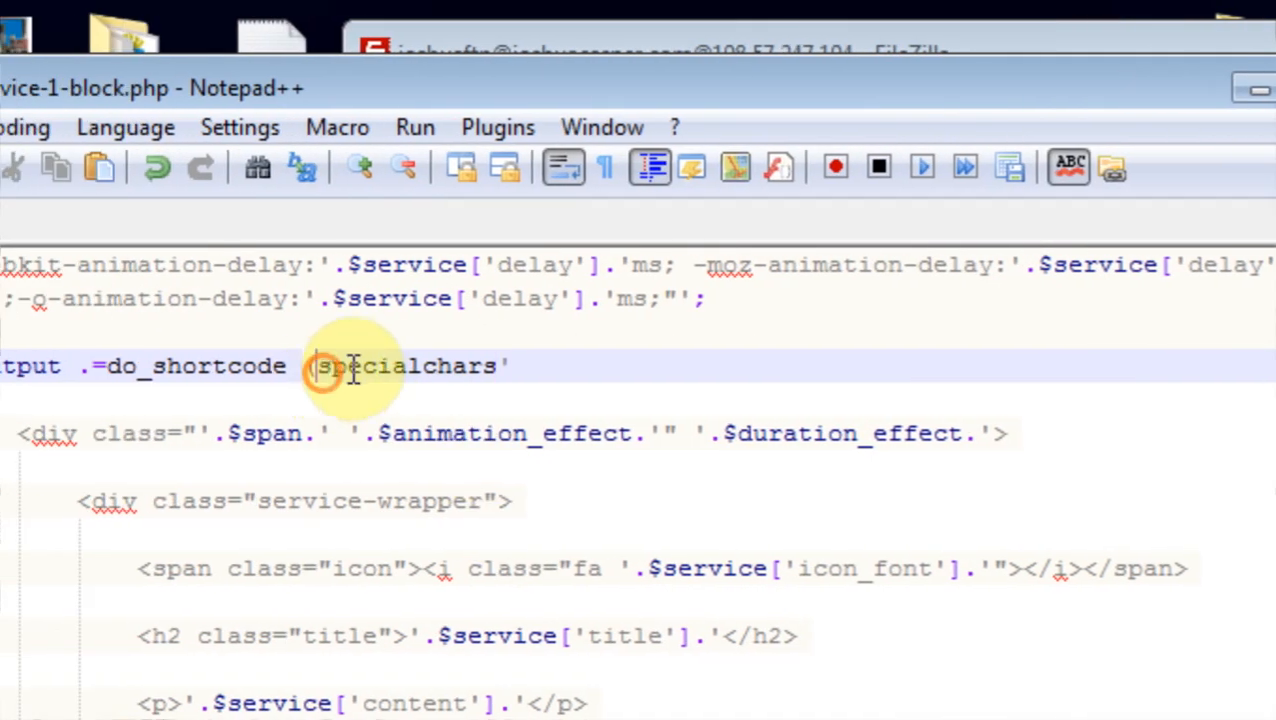
text(html)
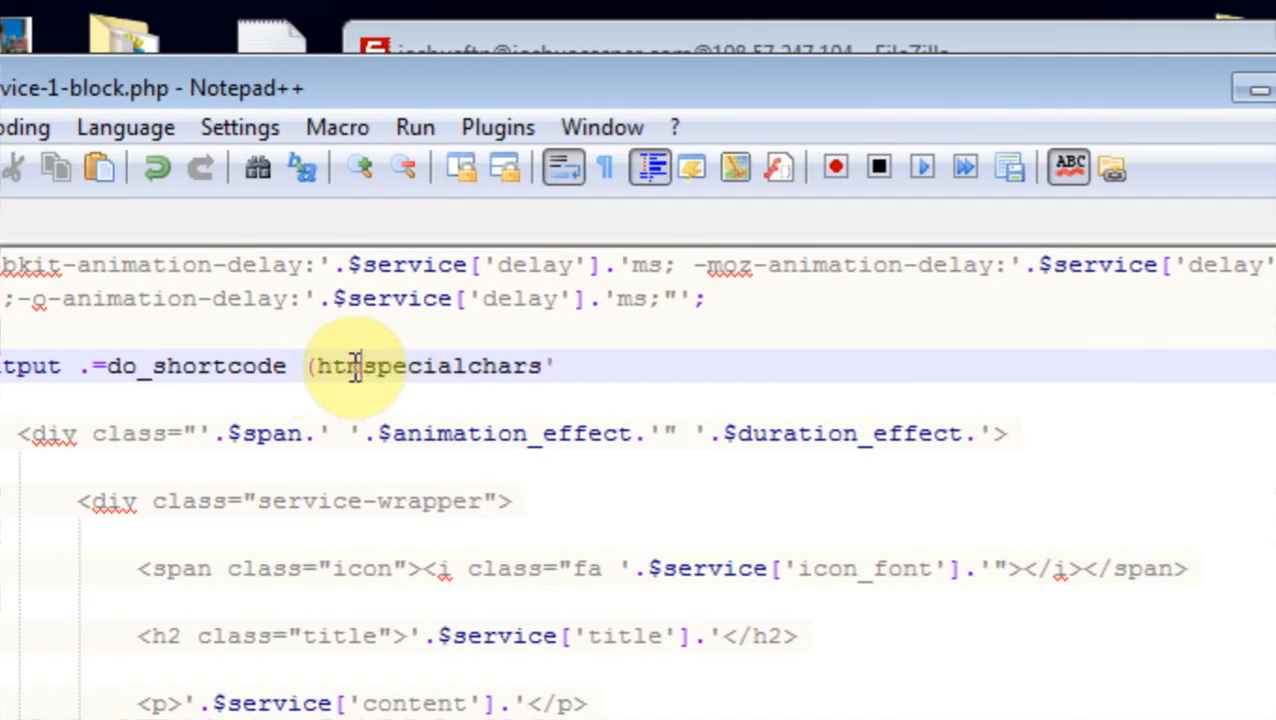
click(690, 366)
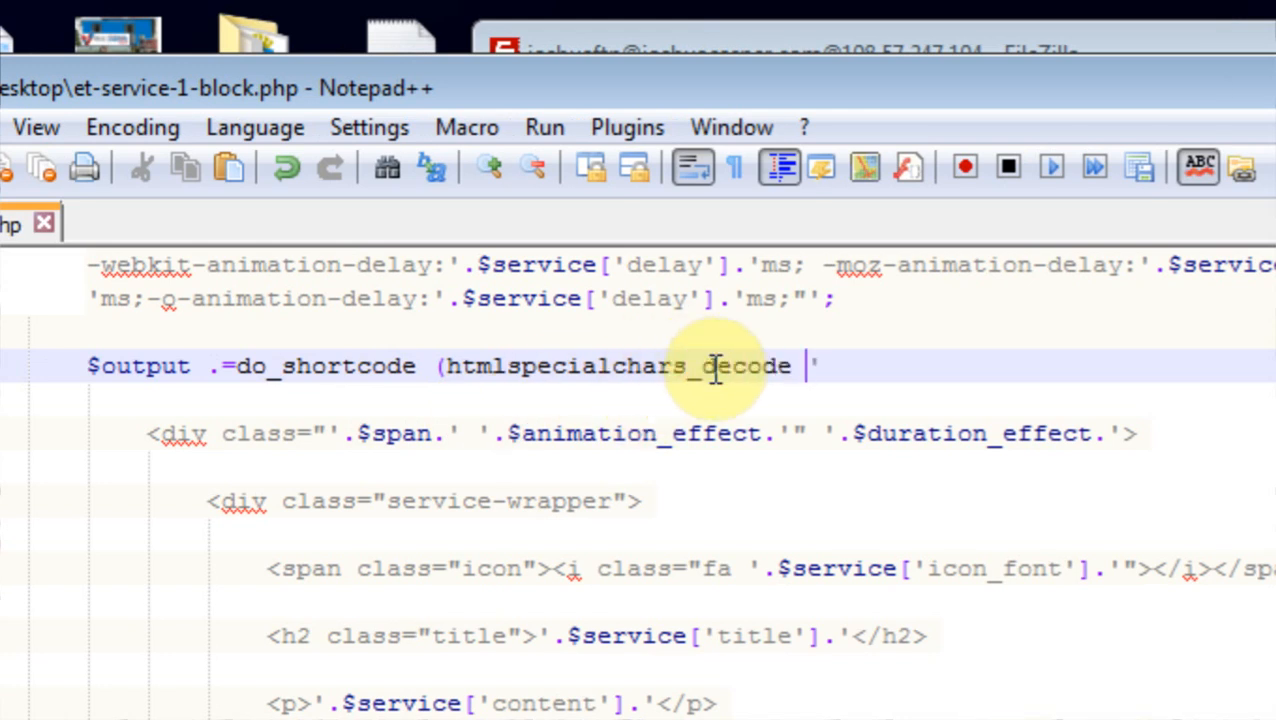
Step: Add two closing parentheses between the quote and semicolon on line 329 and save et-service-1-block.php
click(280, 503)
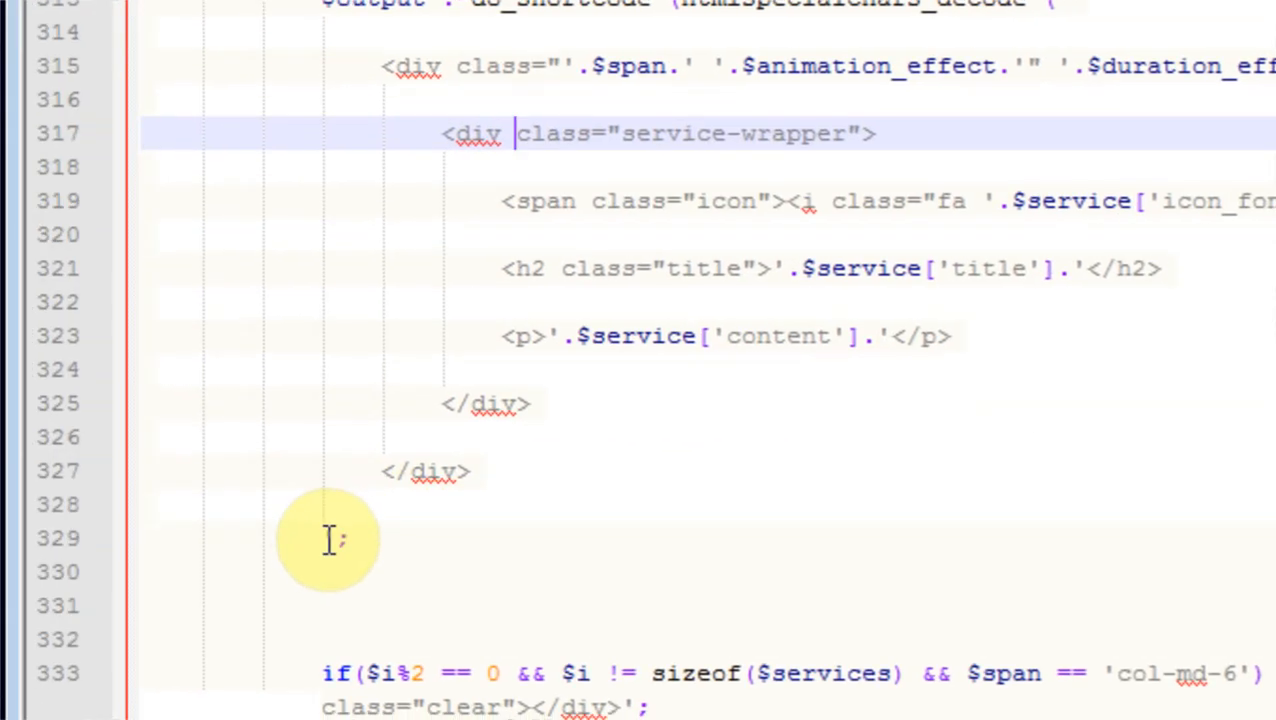
click(136, 627)
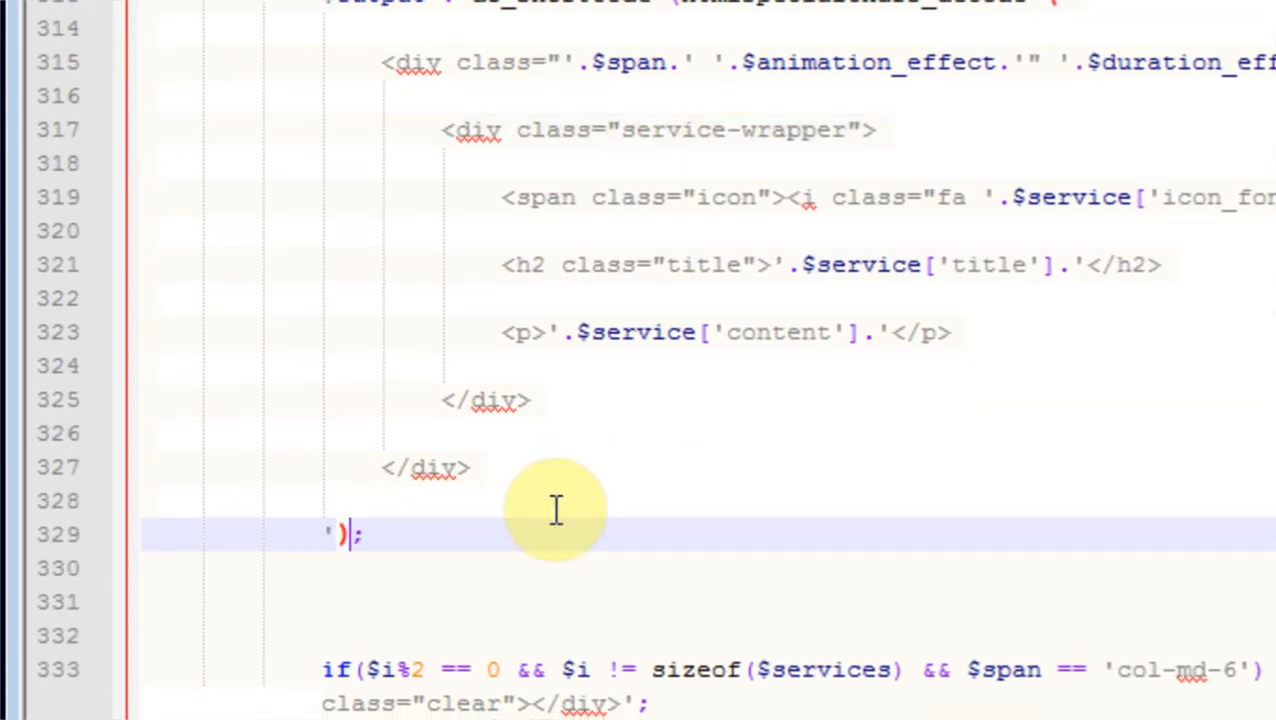
text())
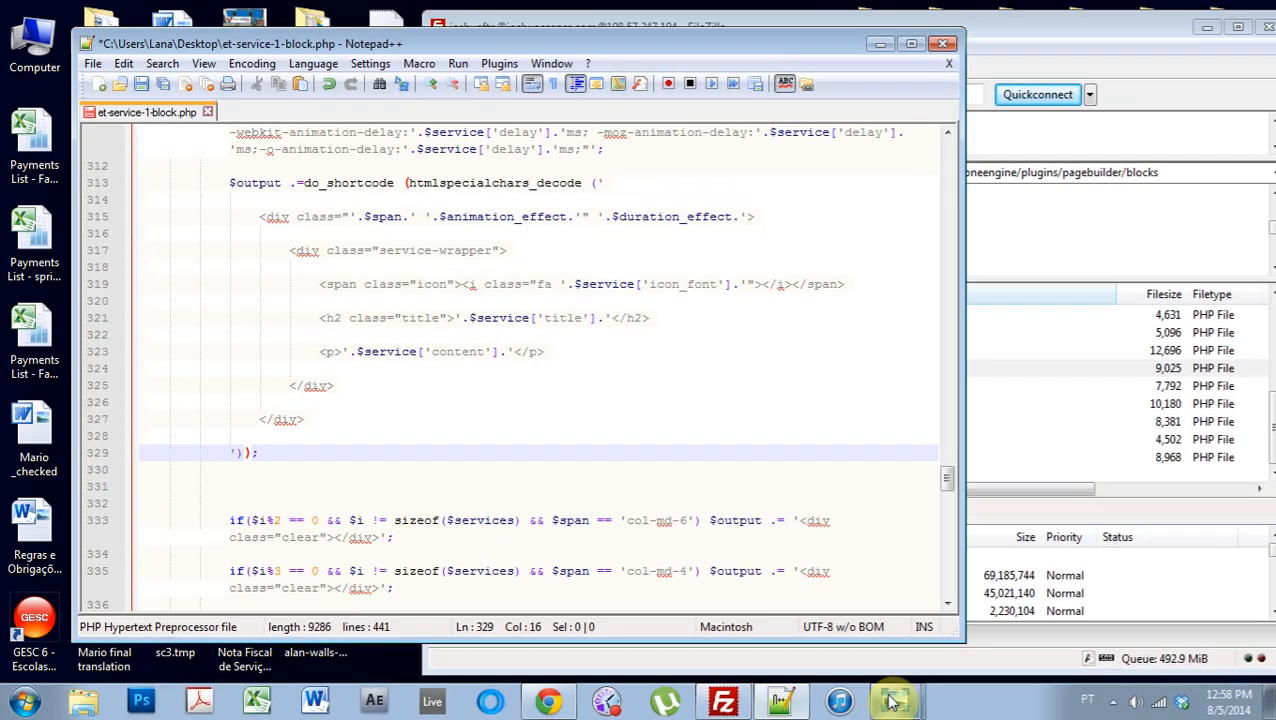
click(92, 63)
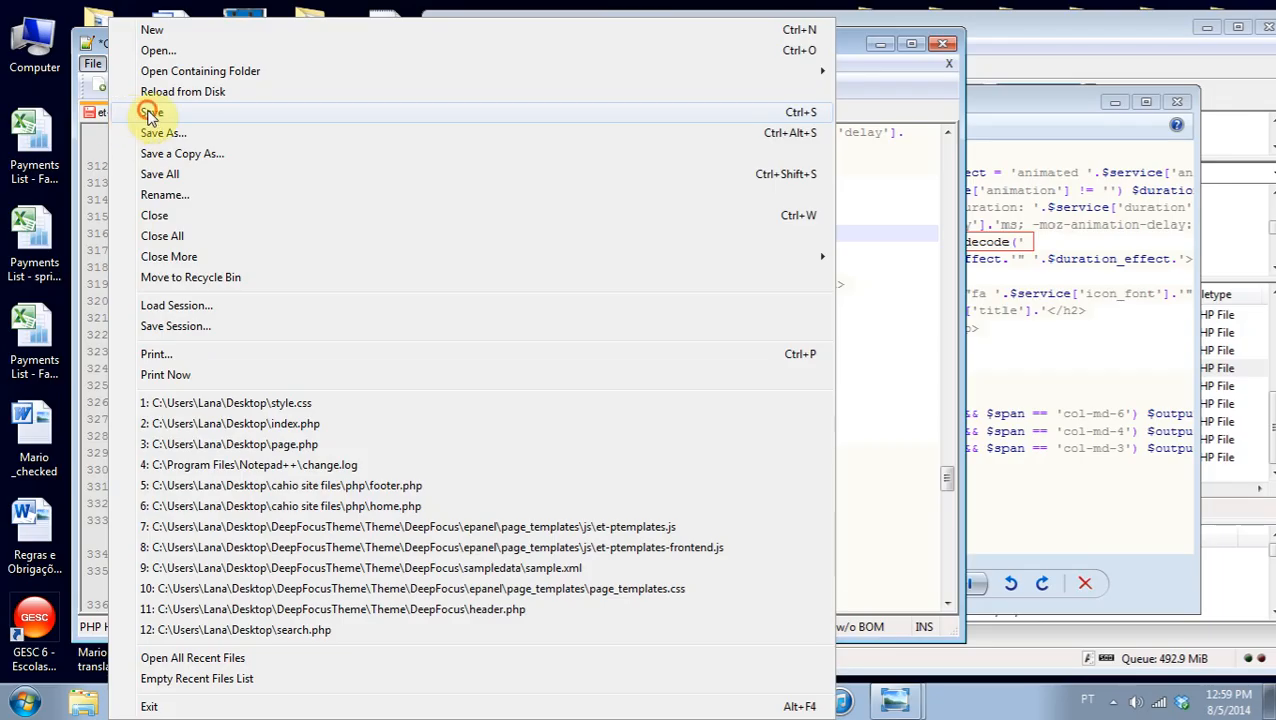
click(148, 112)
Step: Upload et-service-1-block.php from the desktop to the remote blocks folder in FileZilla, overwriting the existing file
click(880, 44)
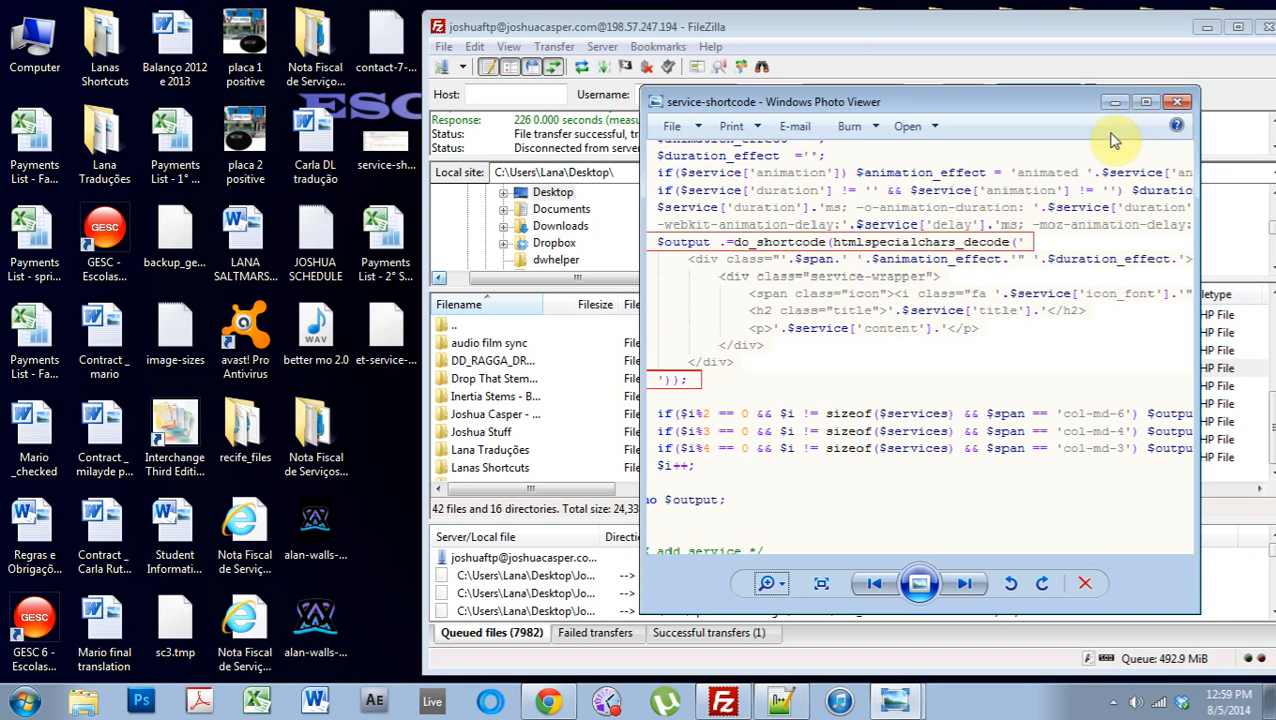
click(1124, 106)
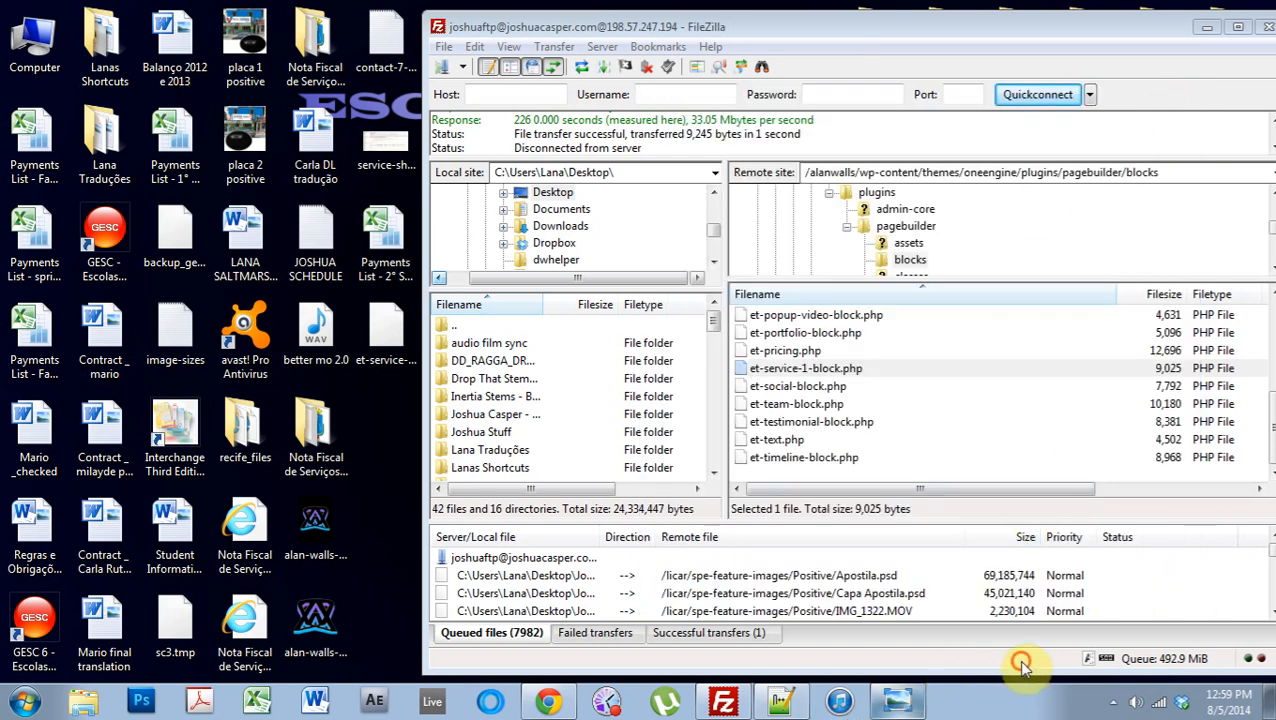
drag(388, 332, 808, 370)
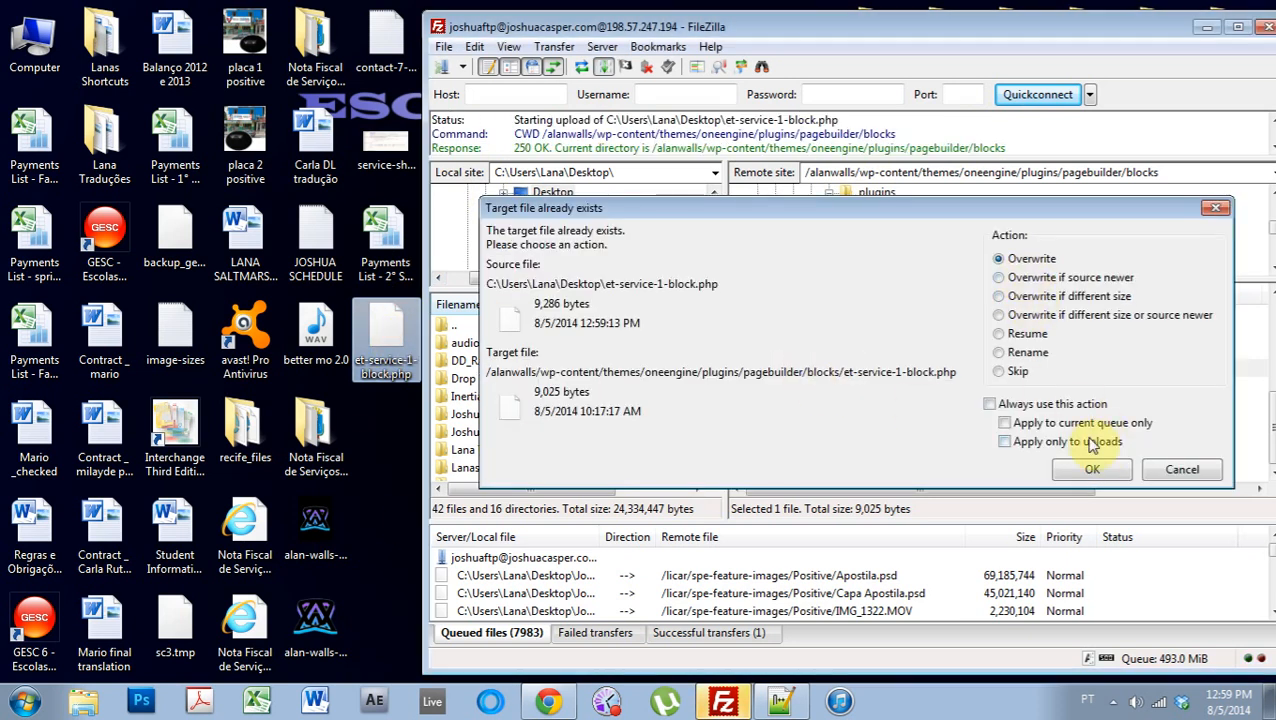
click(1092, 469)
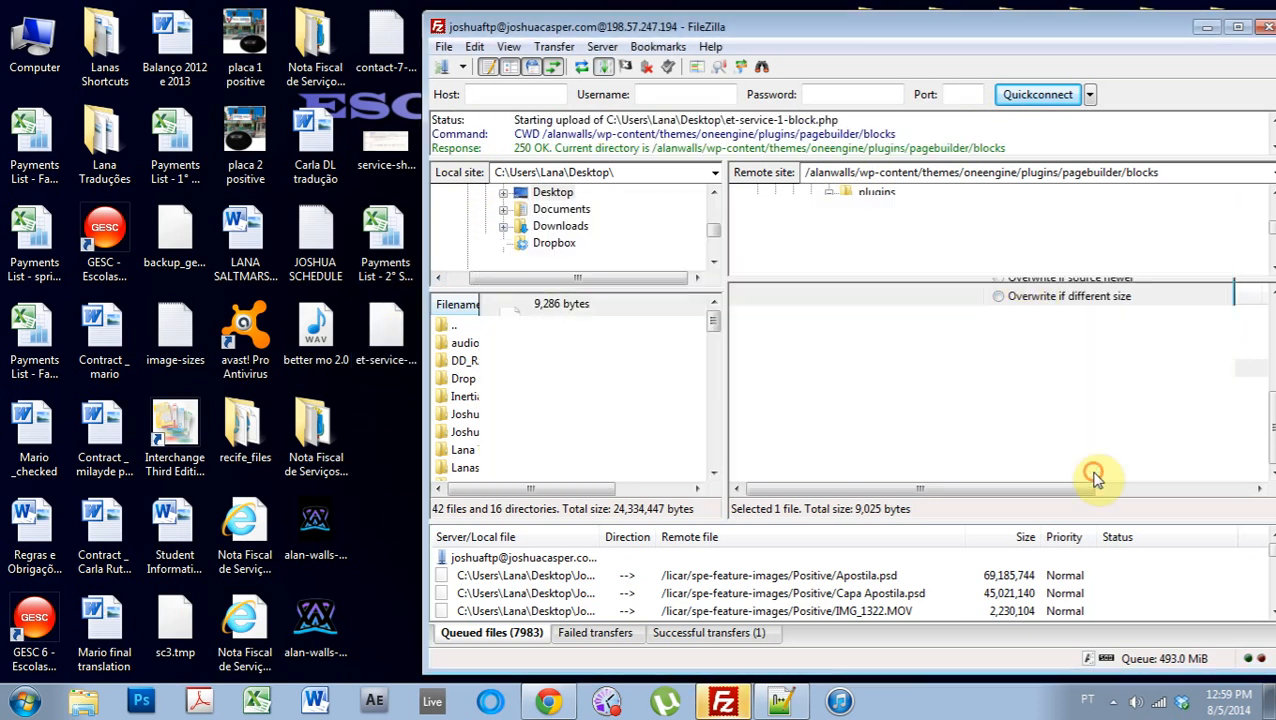
Step: Switch to the Layout Builder page in Chrome and expand the Booking item of the ET Services block
click(545, 703)
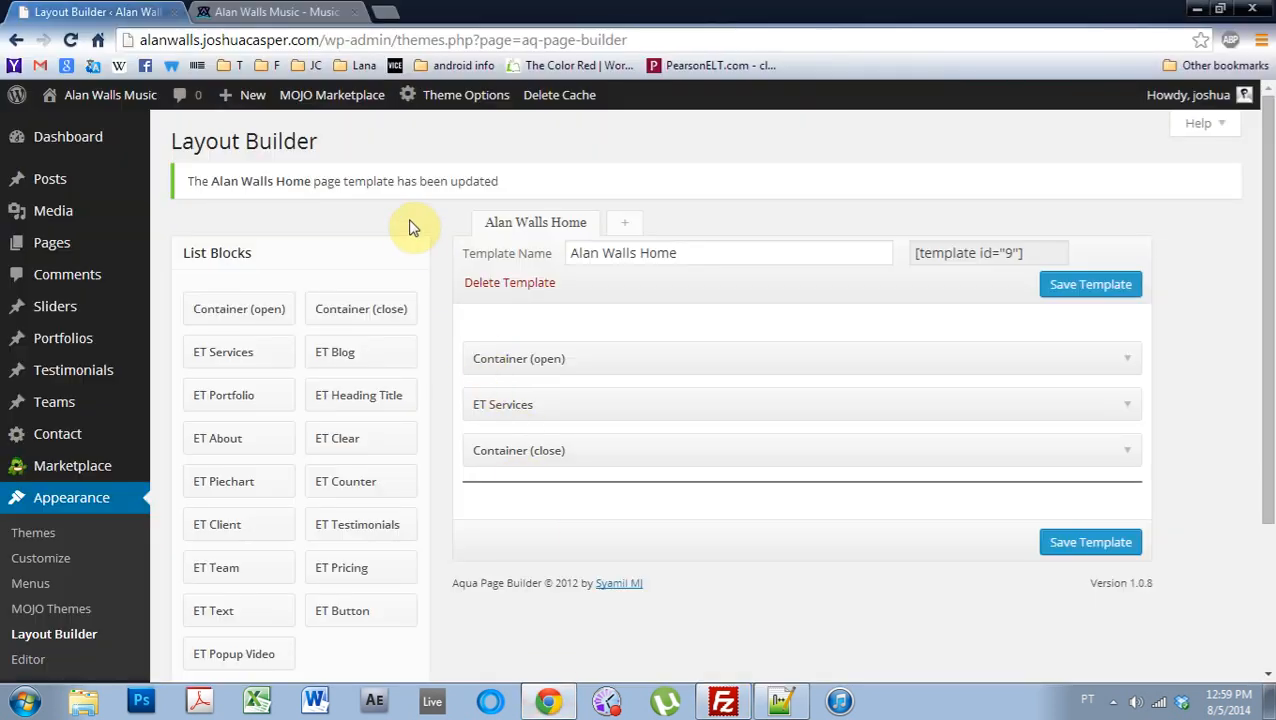
click(1127, 405)
click(1117, 545)
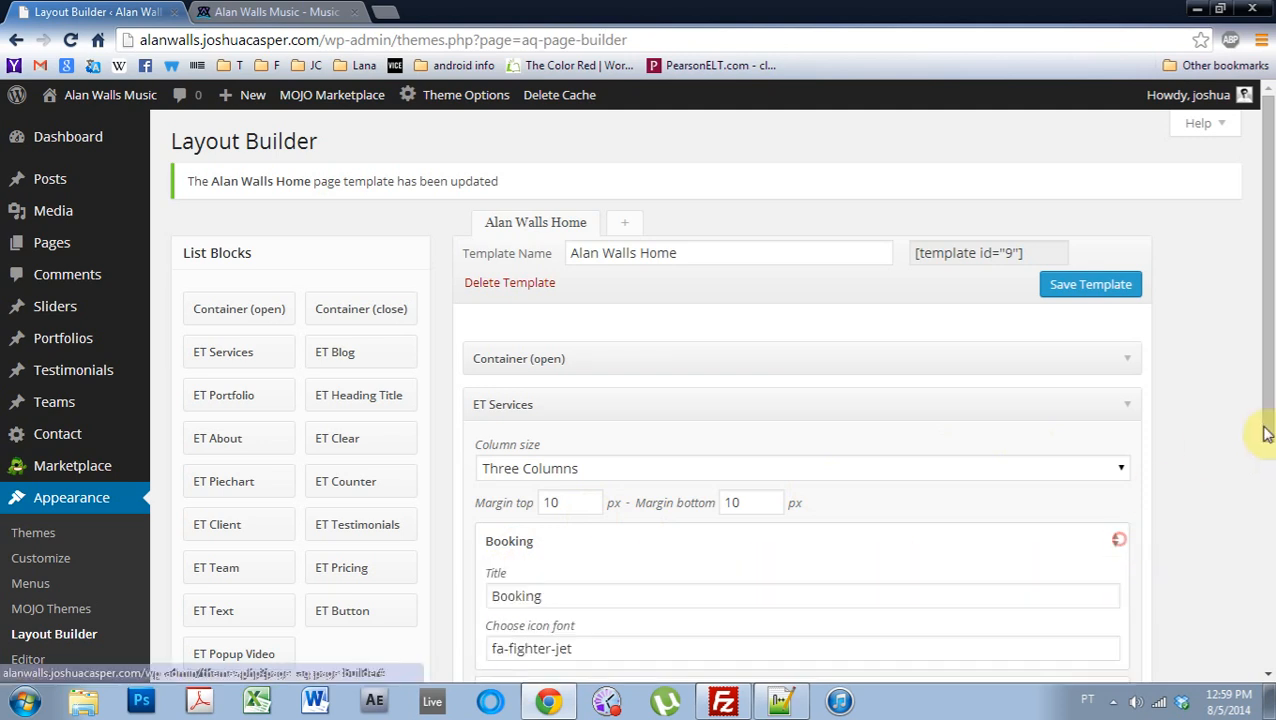
drag(1265, 362, 1268, 505)
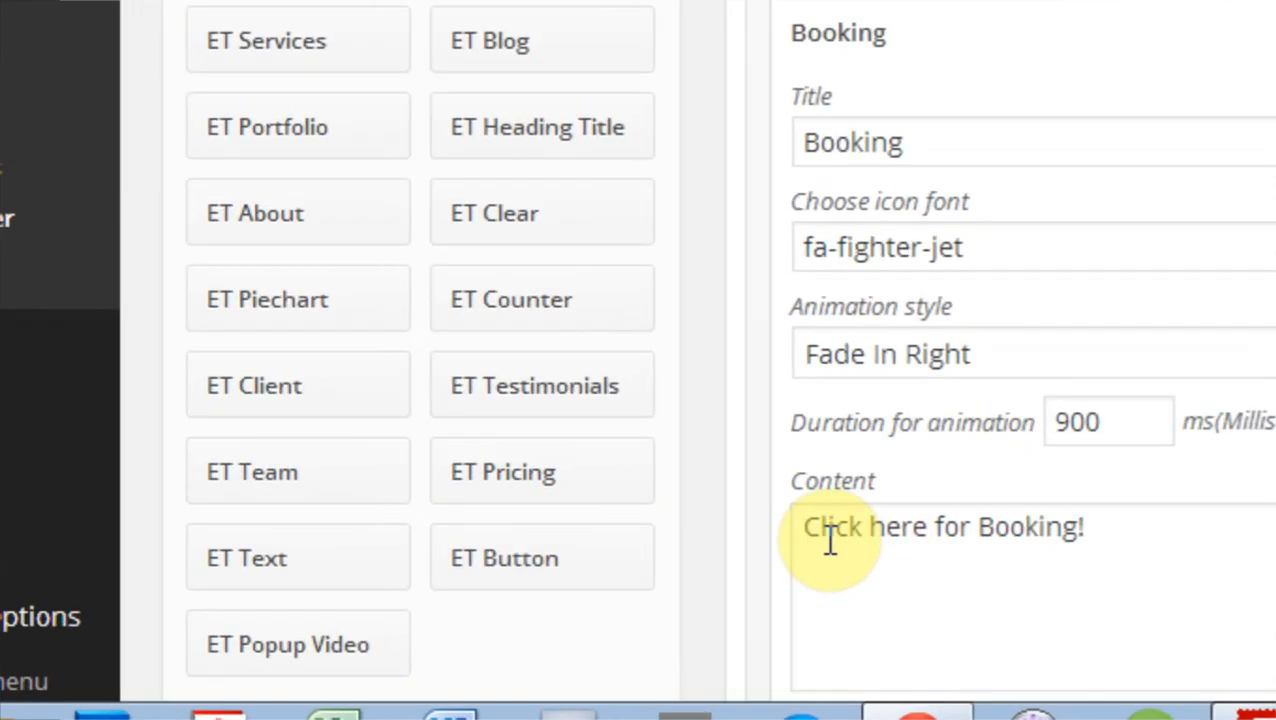
click(808, 530)
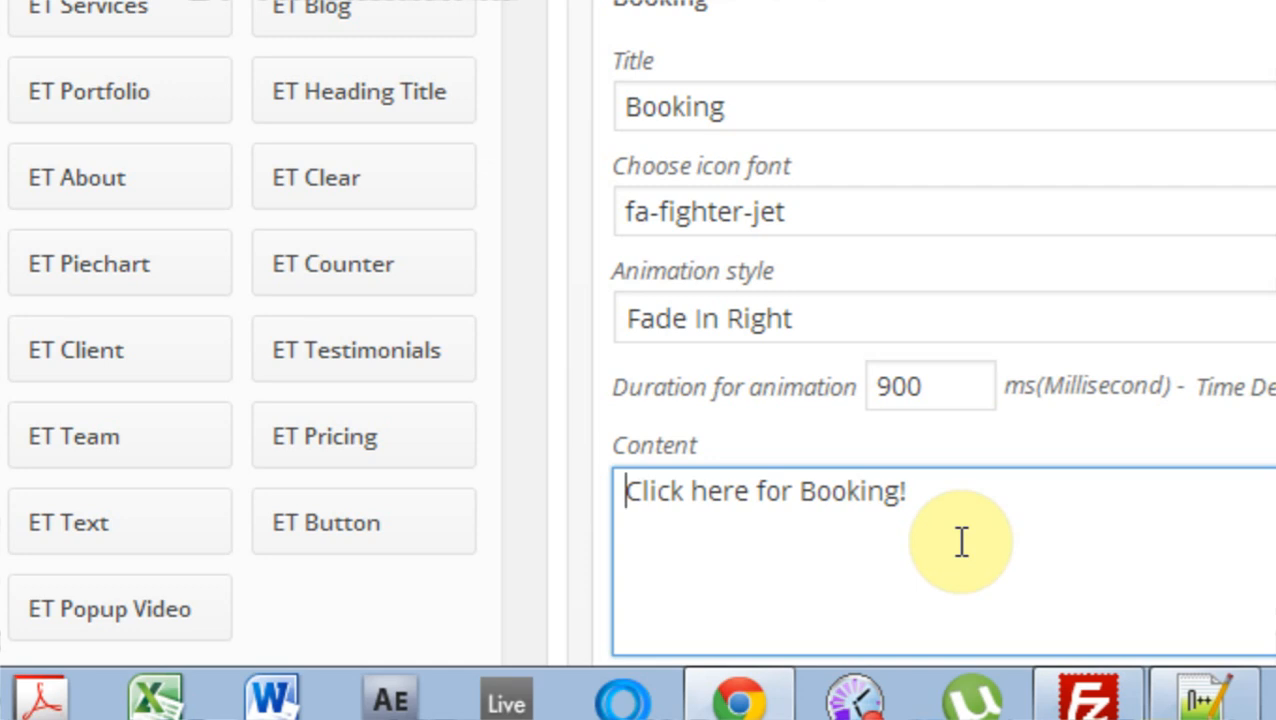
text(<a hre)
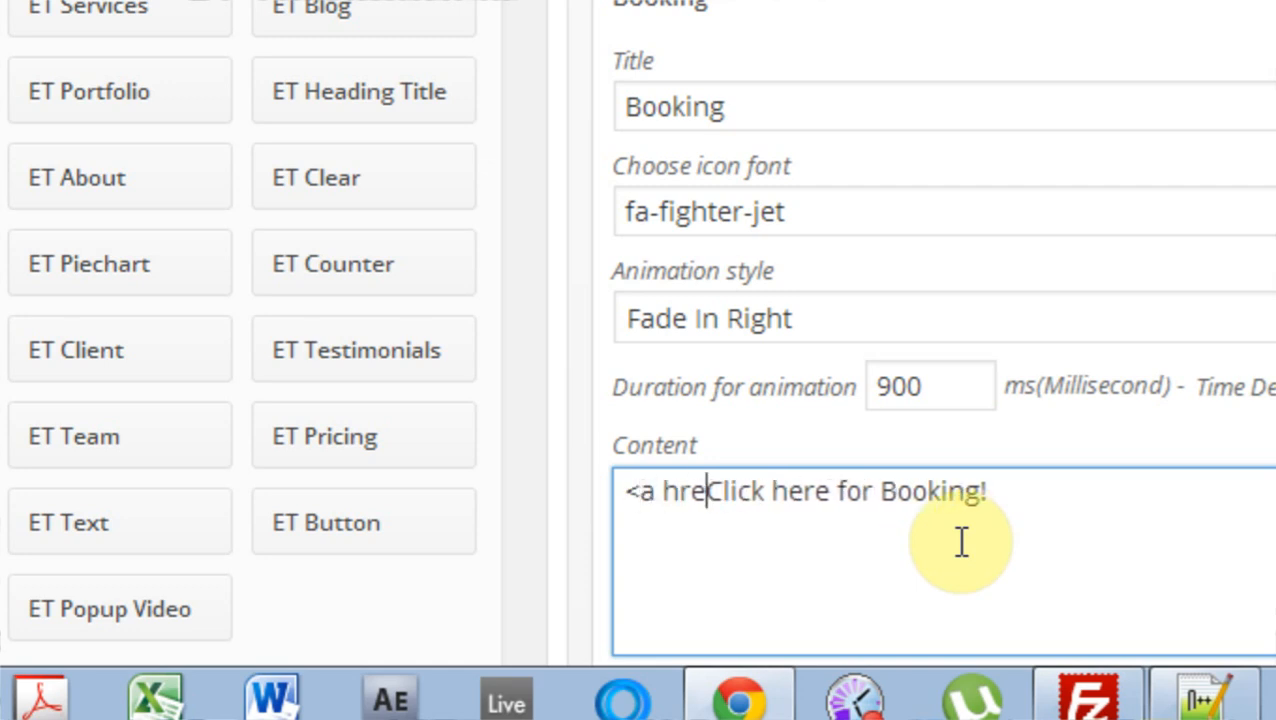
text(f=)
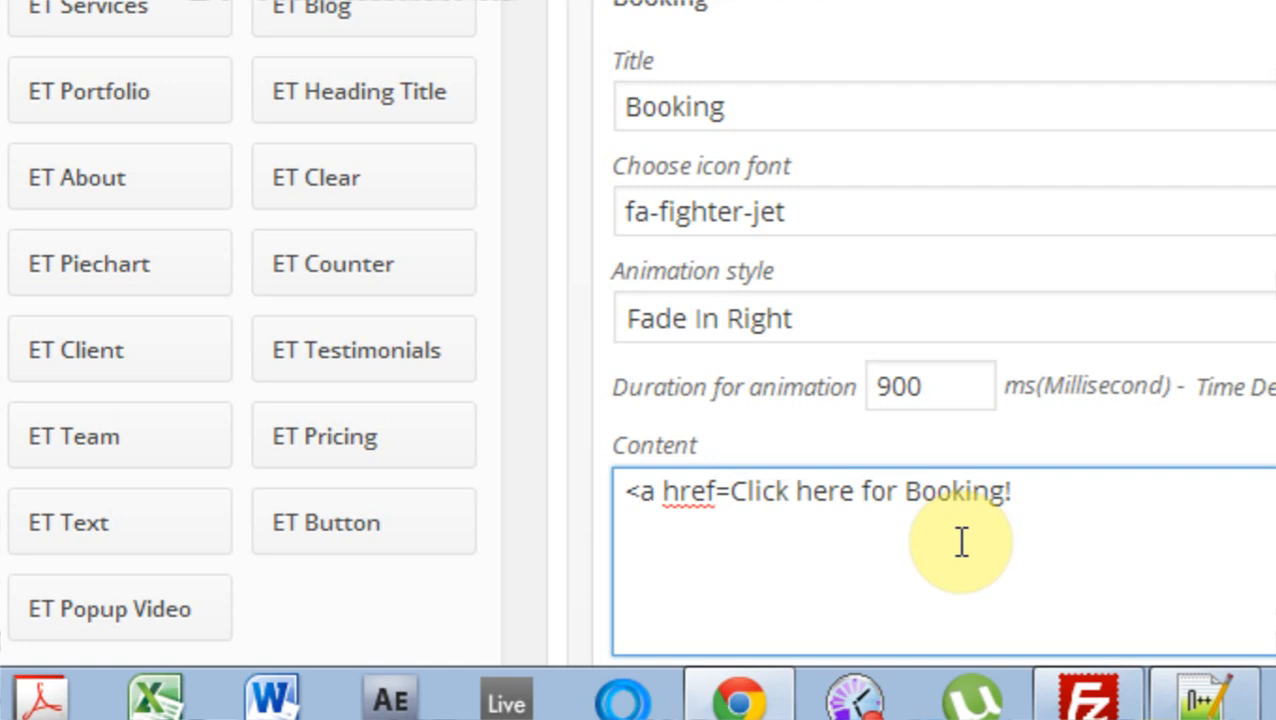
text(")
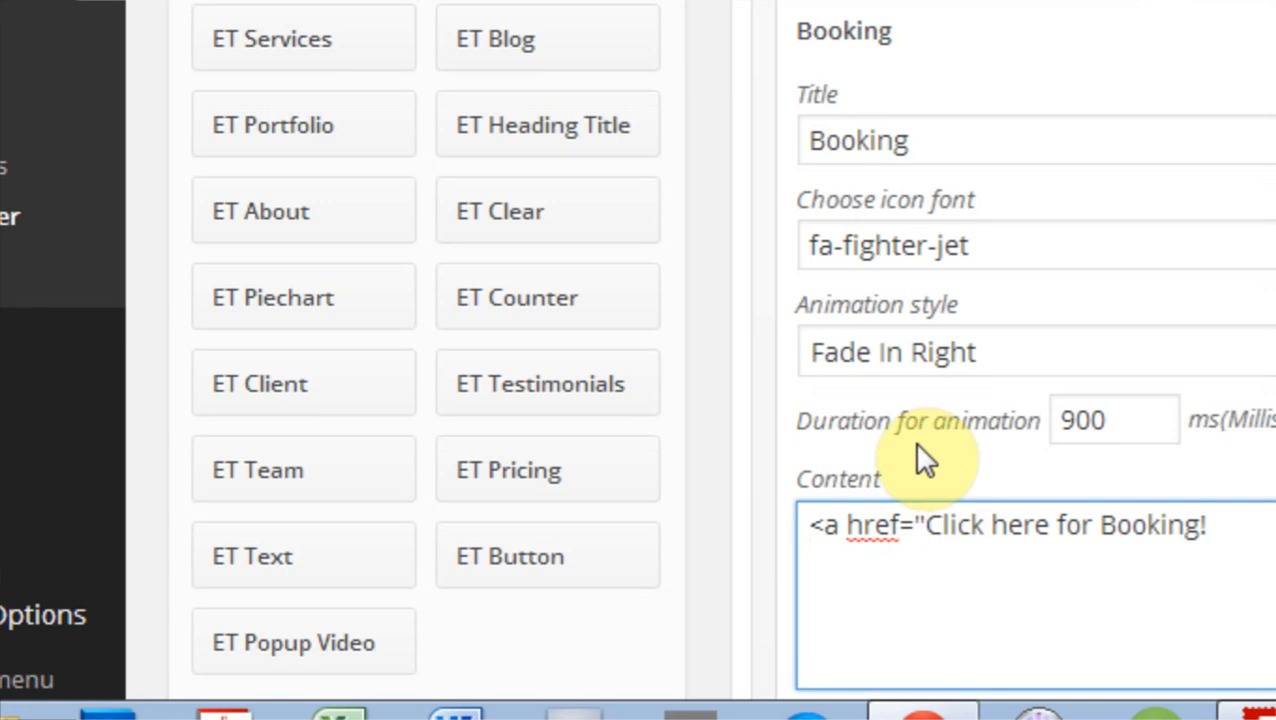
text(http://)
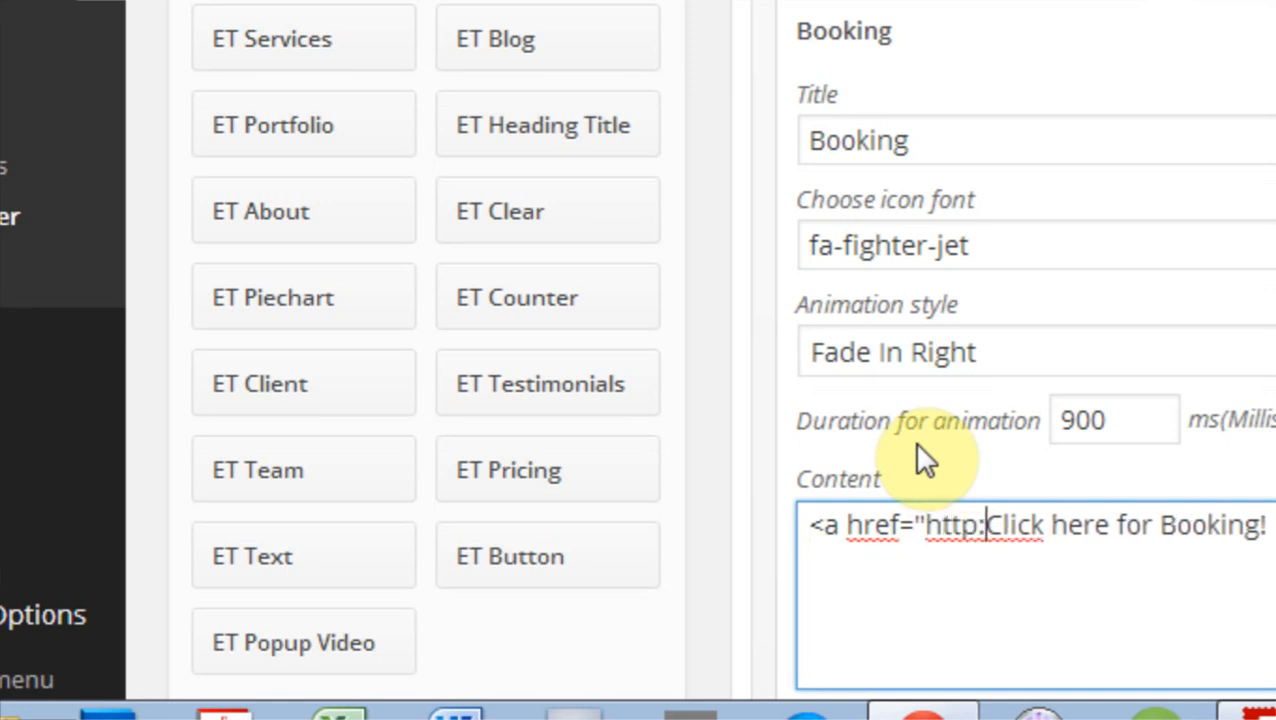
text(www.joshuacasoer)
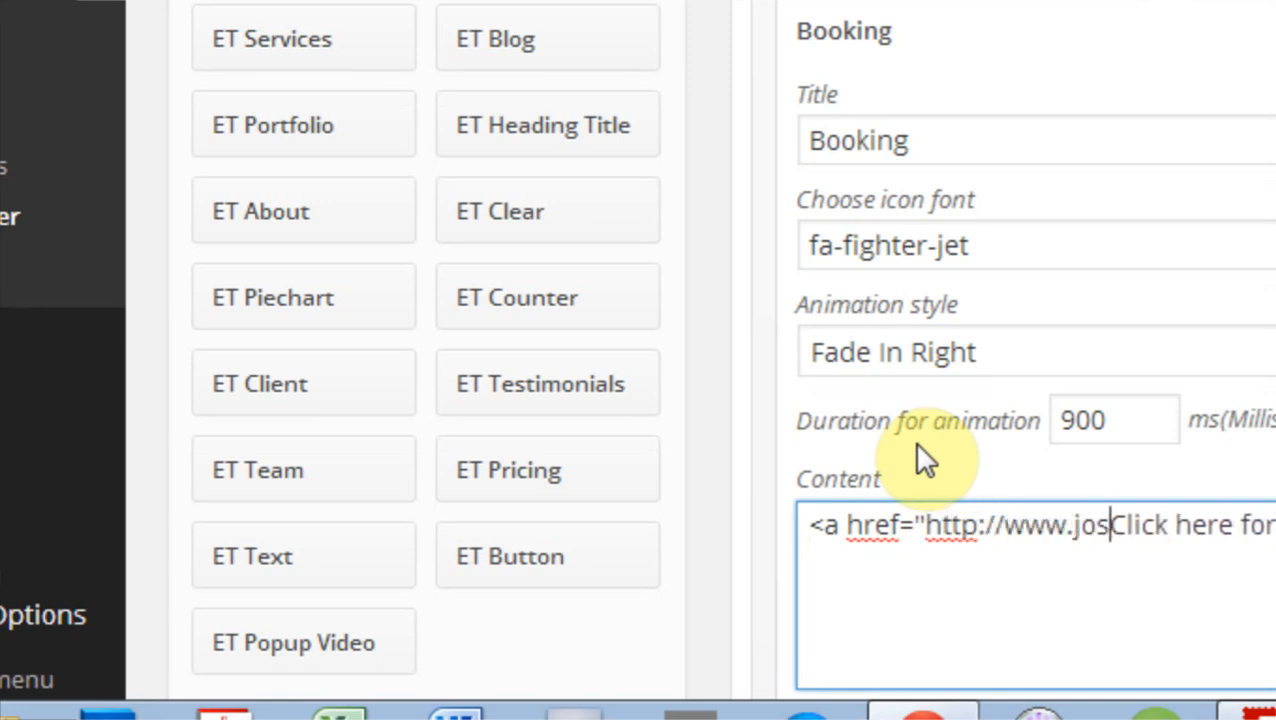
key(BackSpace)
key(BackSpace)
key(BackSpace)
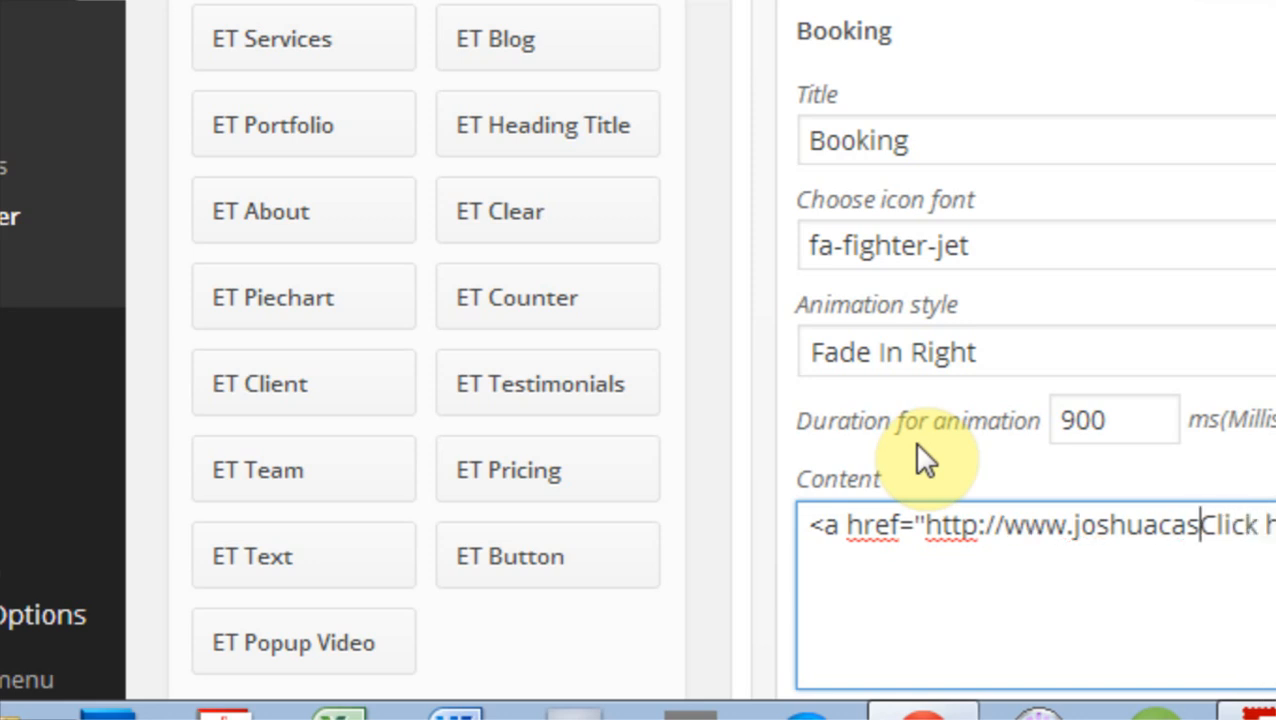
text(per.com">)
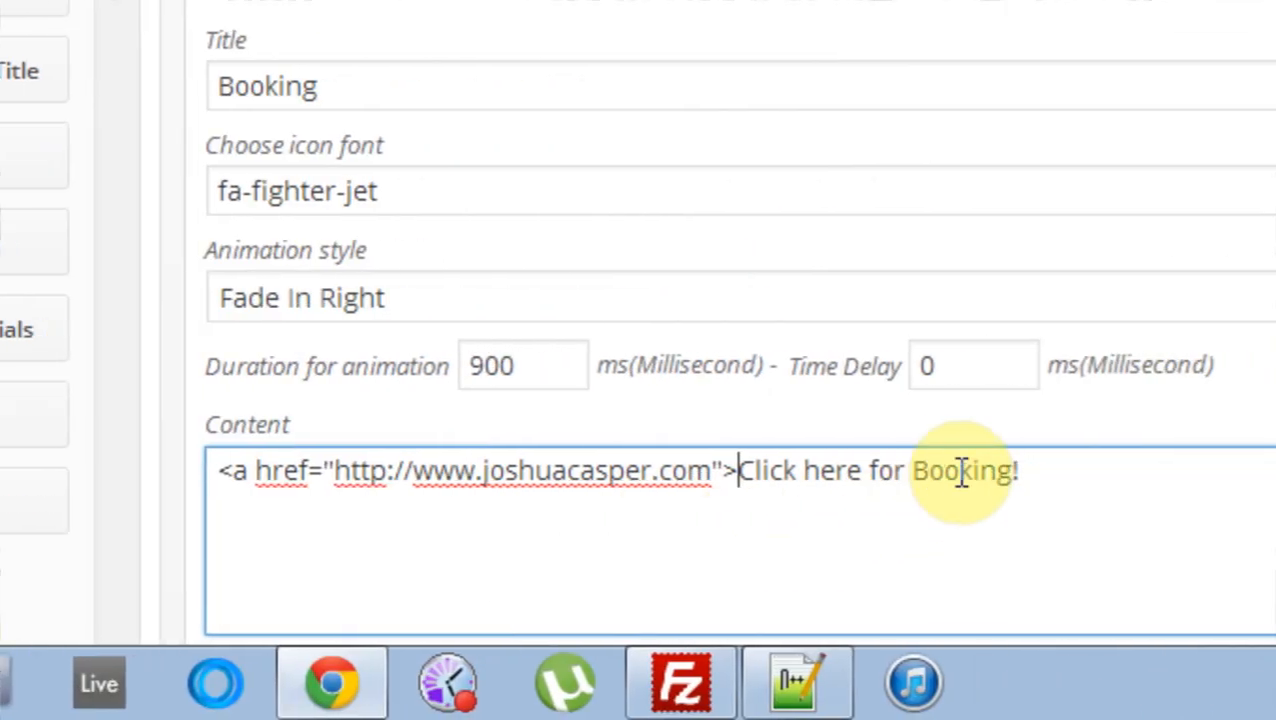
click(960, 485)
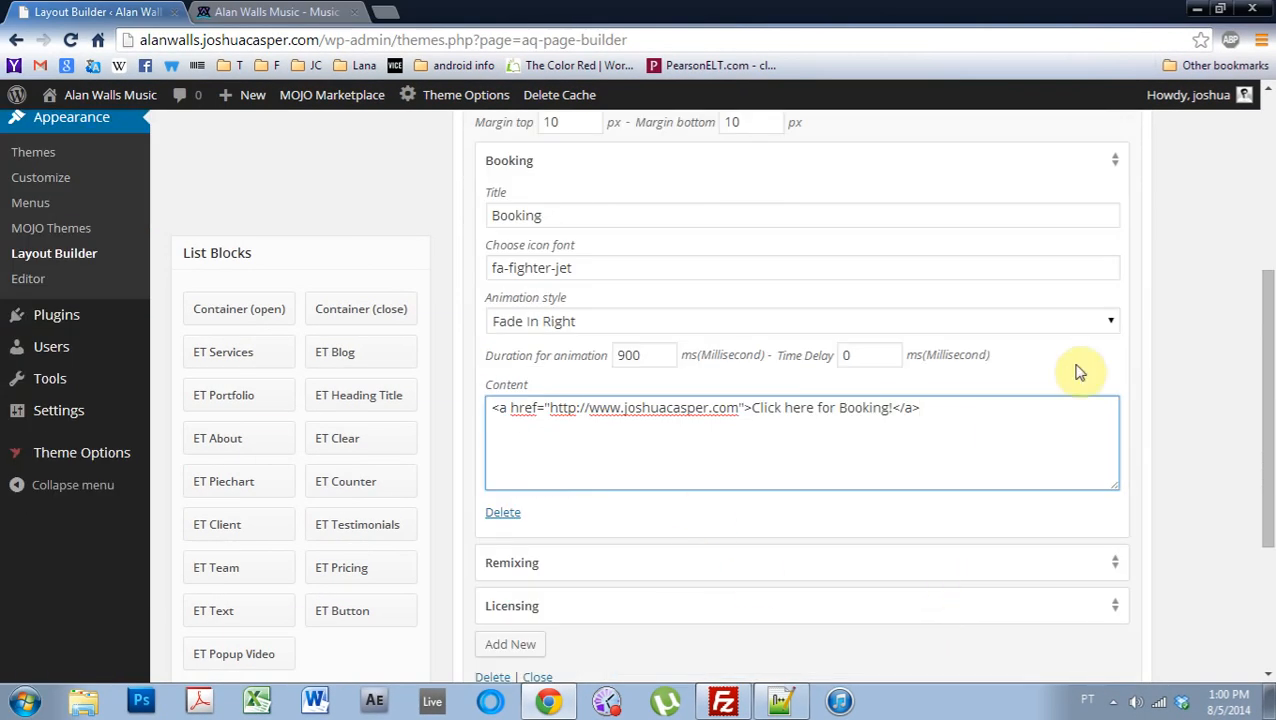
drag(1264, 430, 1263, 540)
click(1092, 561)
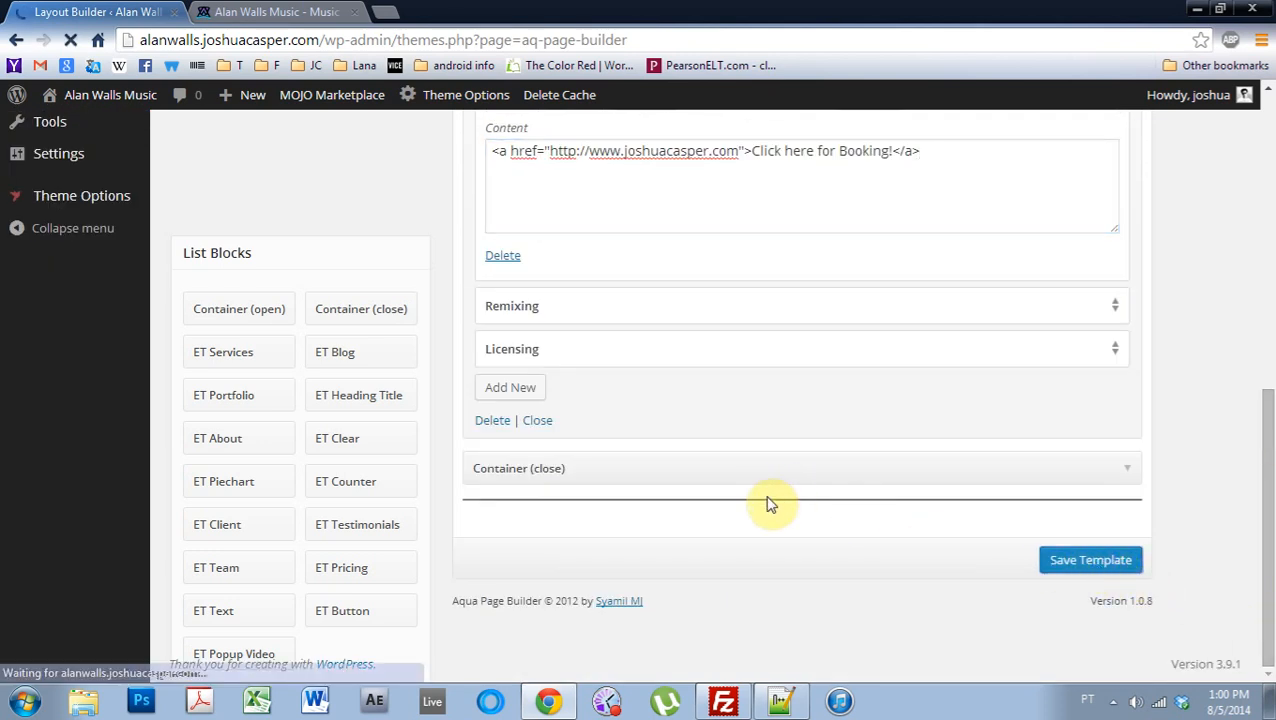
Step: Reload the site's home page and check the Booking heading and its link in the services section
click(318, 12)
click(78, 43)
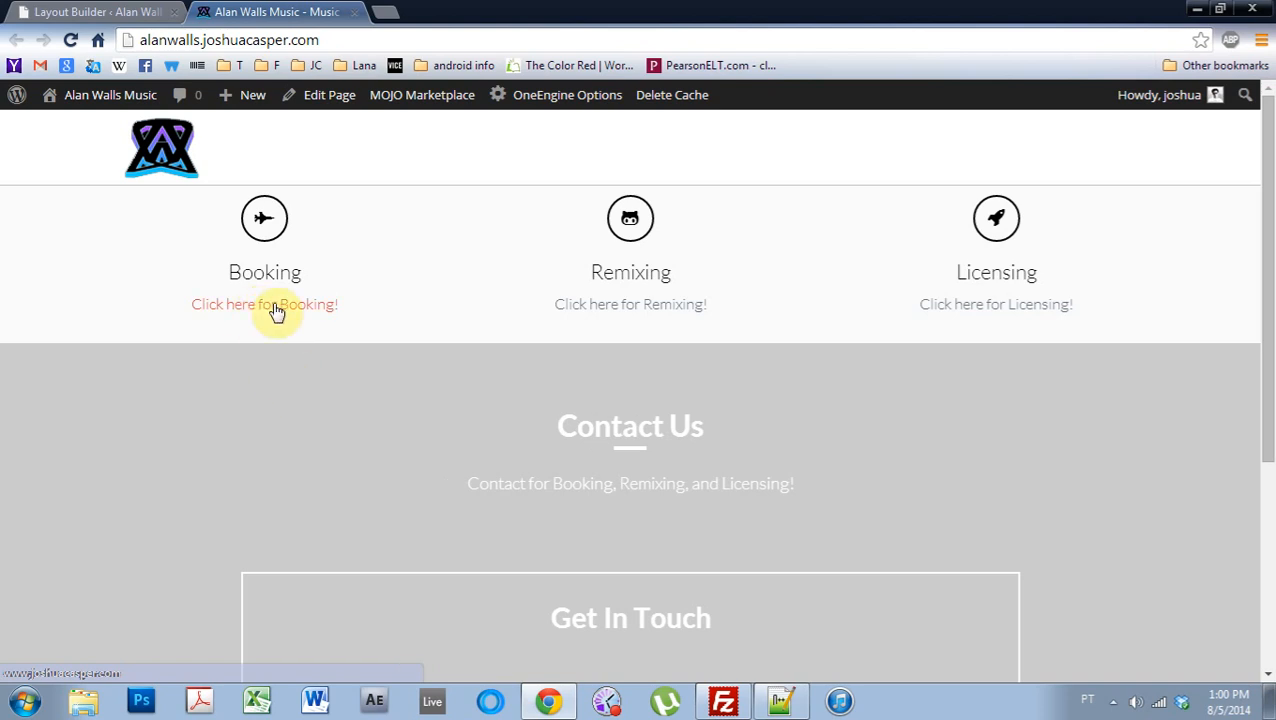
click(277, 310)
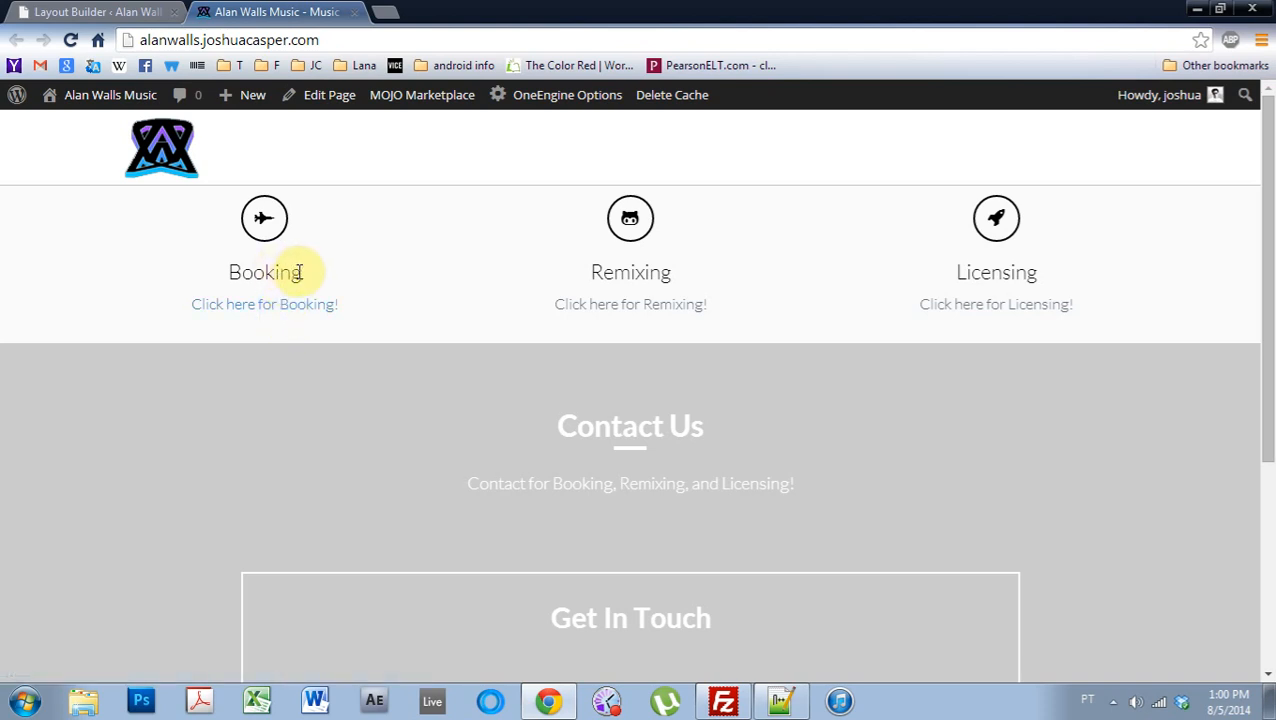
drag(297, 272, 233, 272)
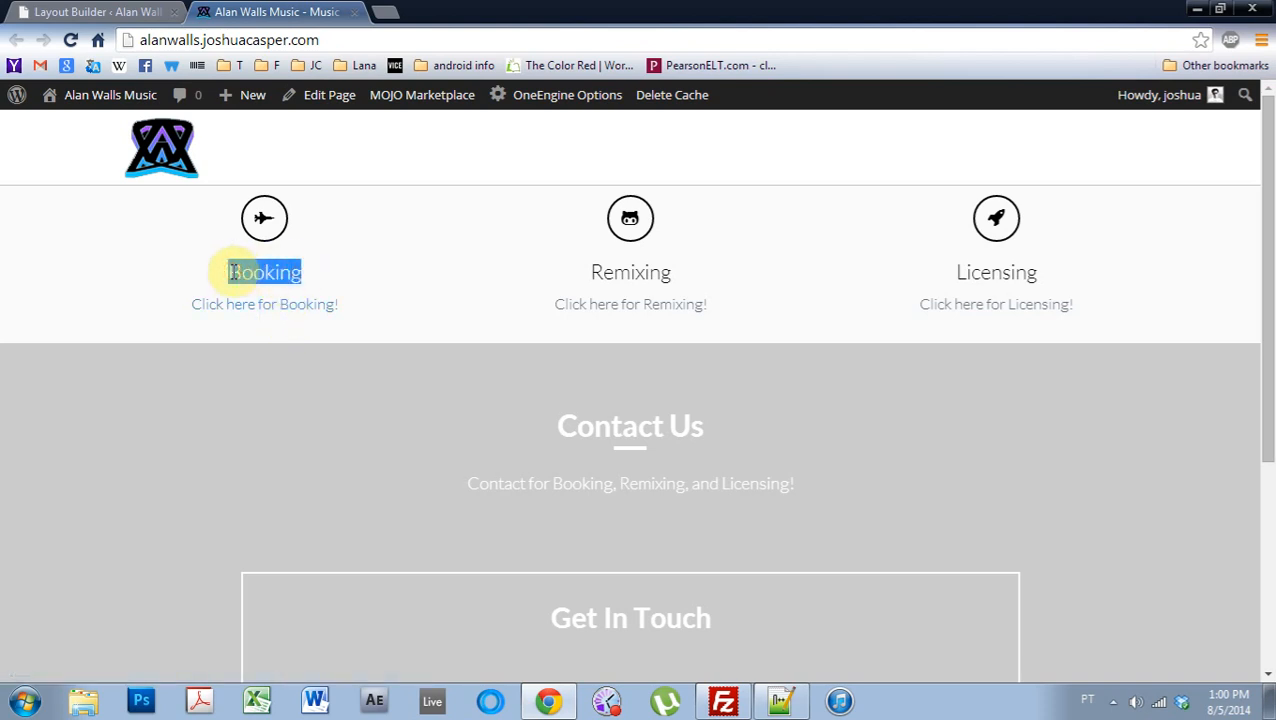
double_click(234, 272)
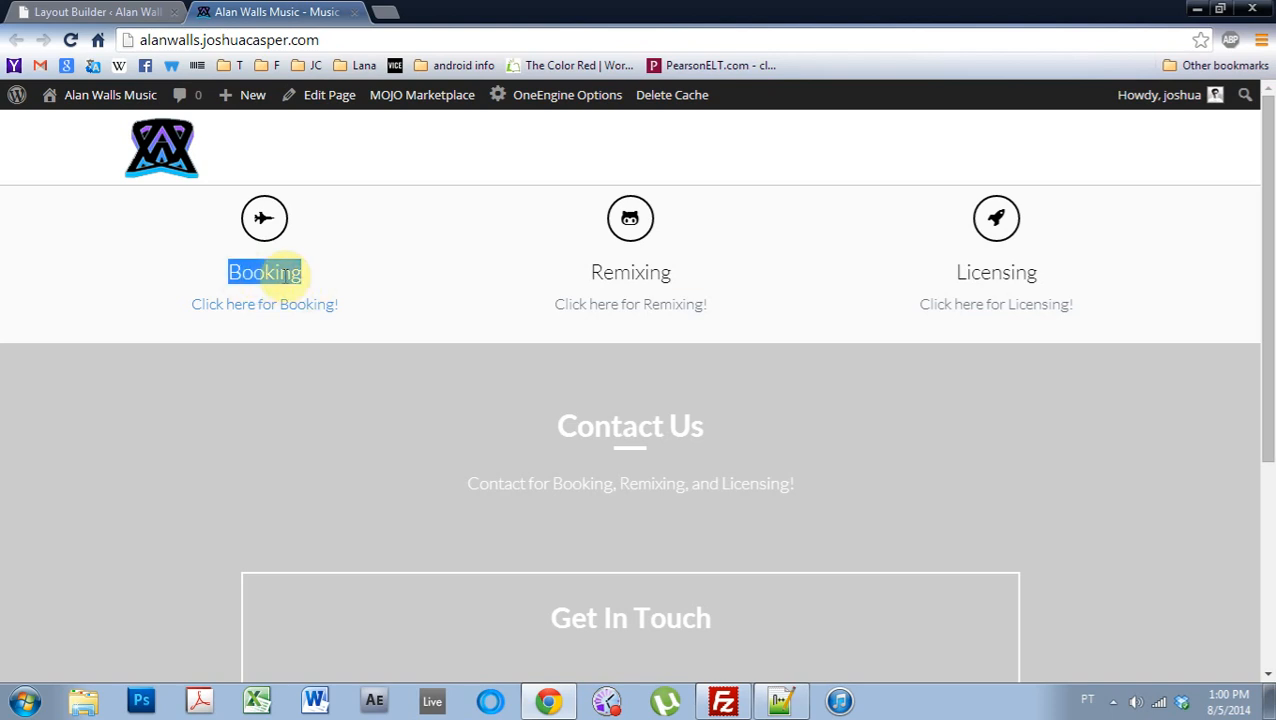
click(305, 333)
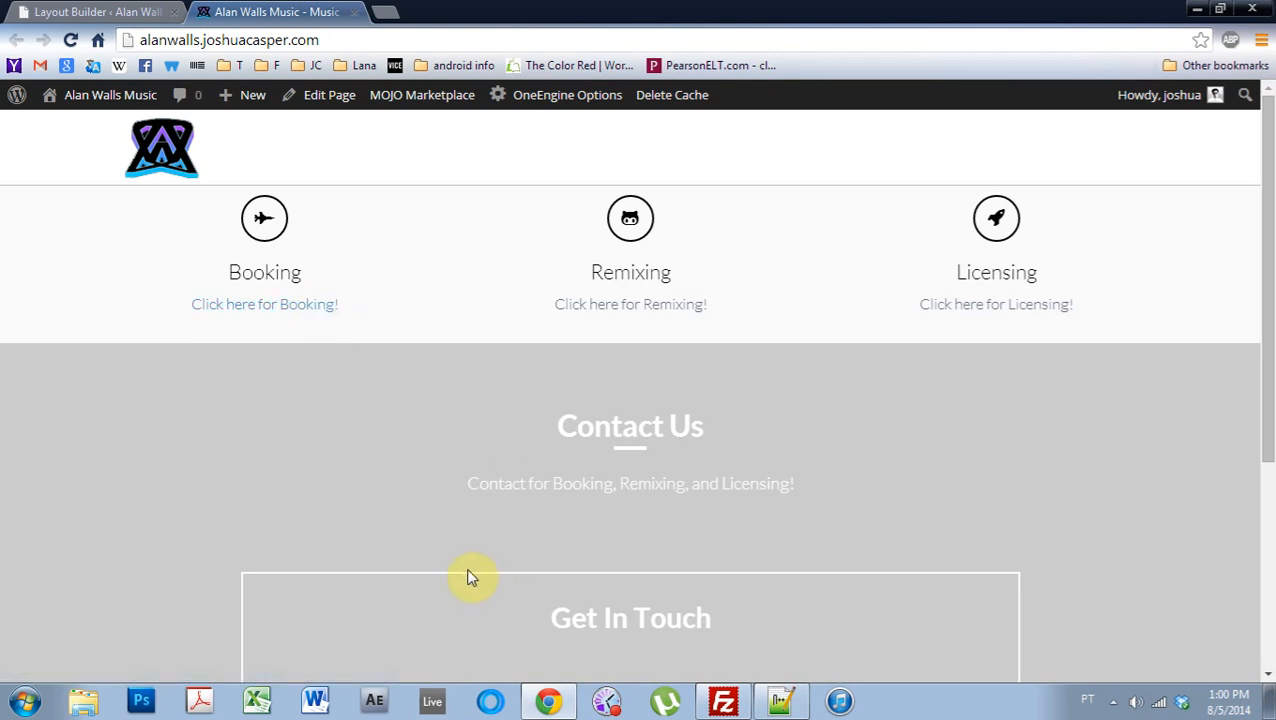
Step: Create a WordPress menu named "main menu" and save it with the Main Nav theme location assigned
click(160, 14)
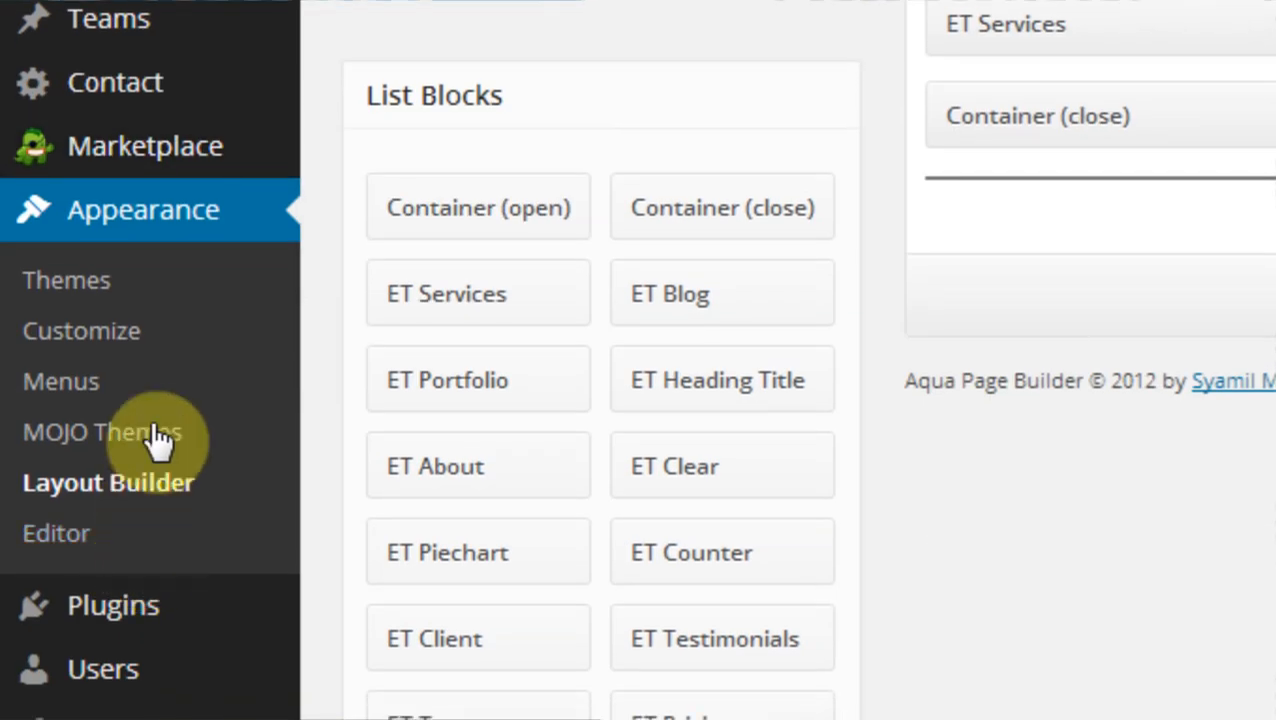
click(79, 385)
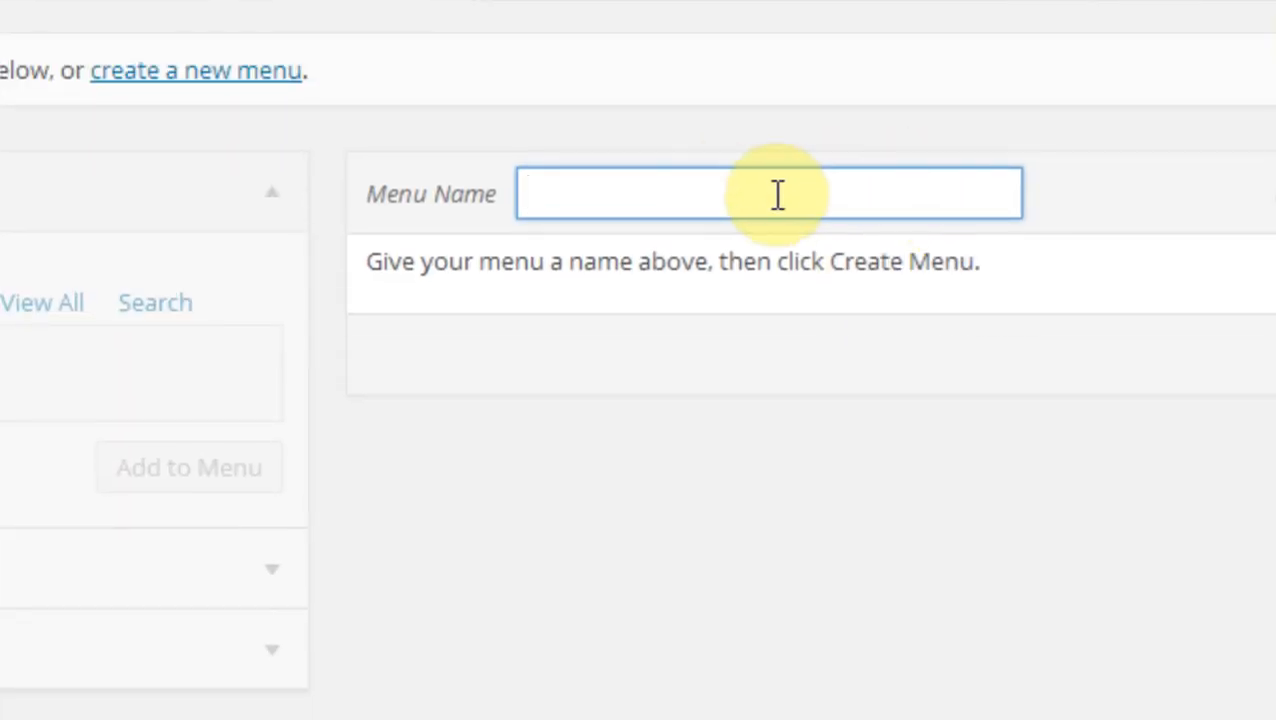
text(mai)
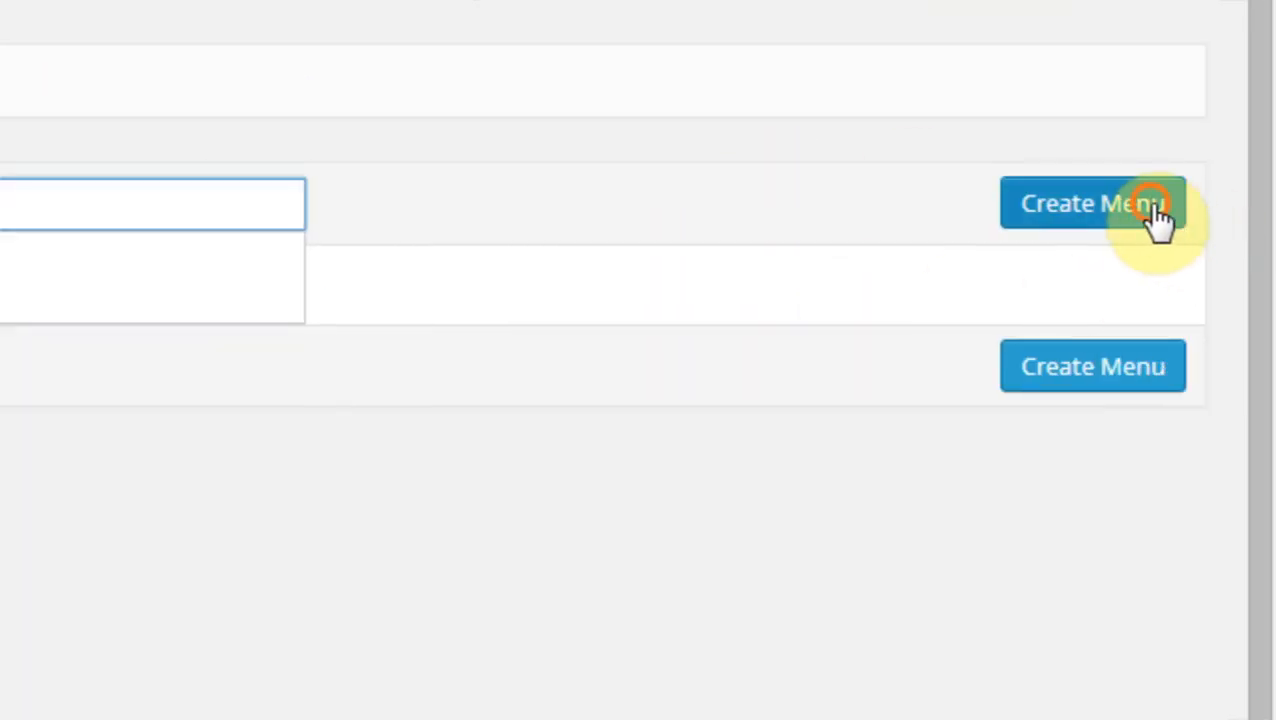
click(1160, 219)
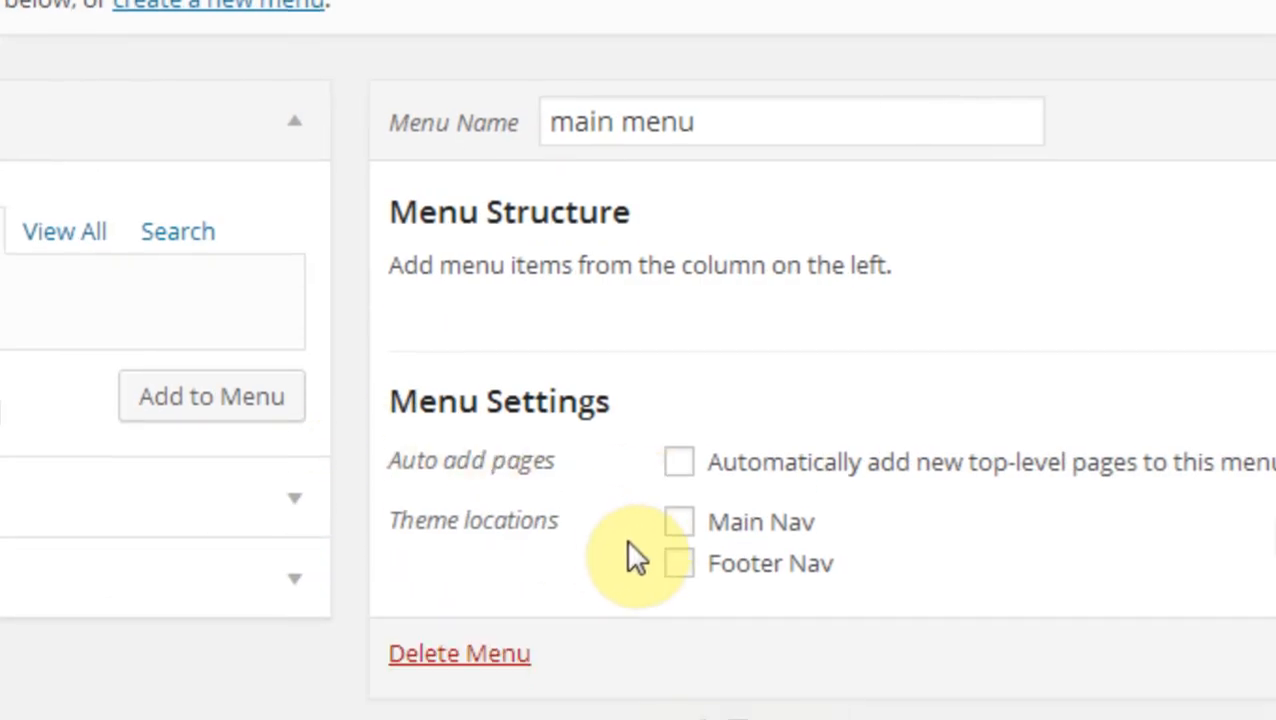
click(676, 522)
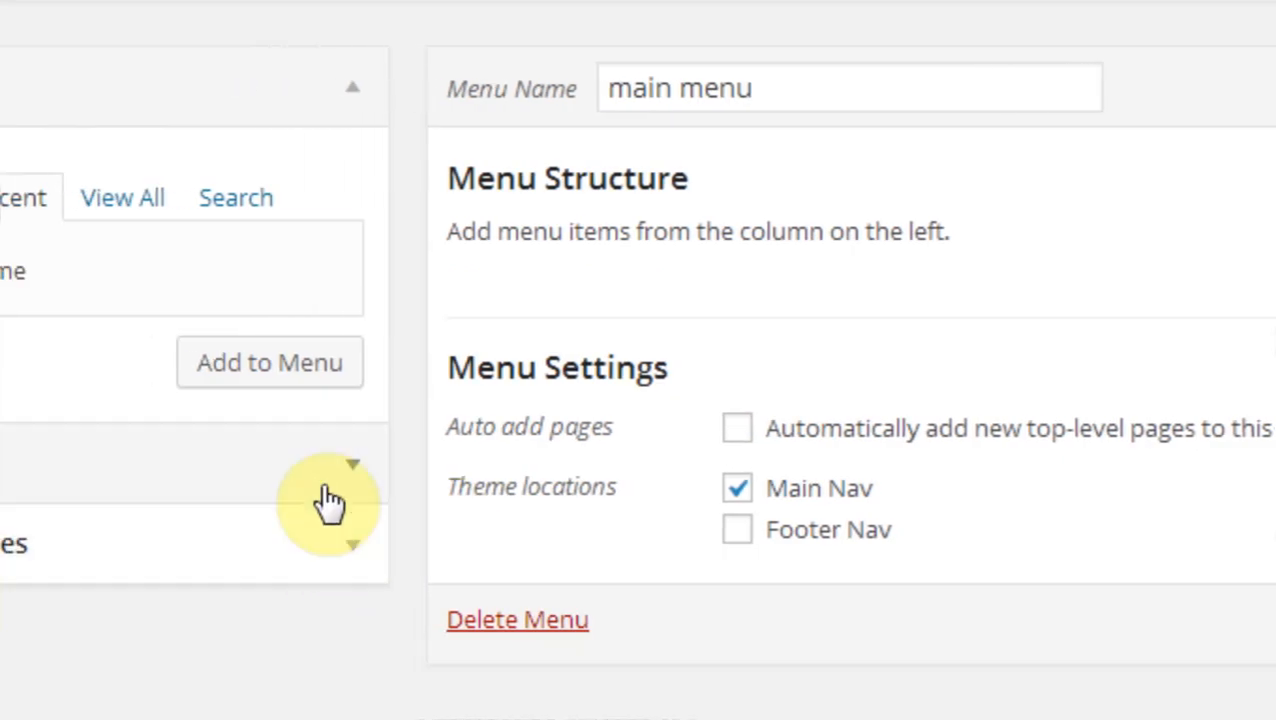
click(340, 466)
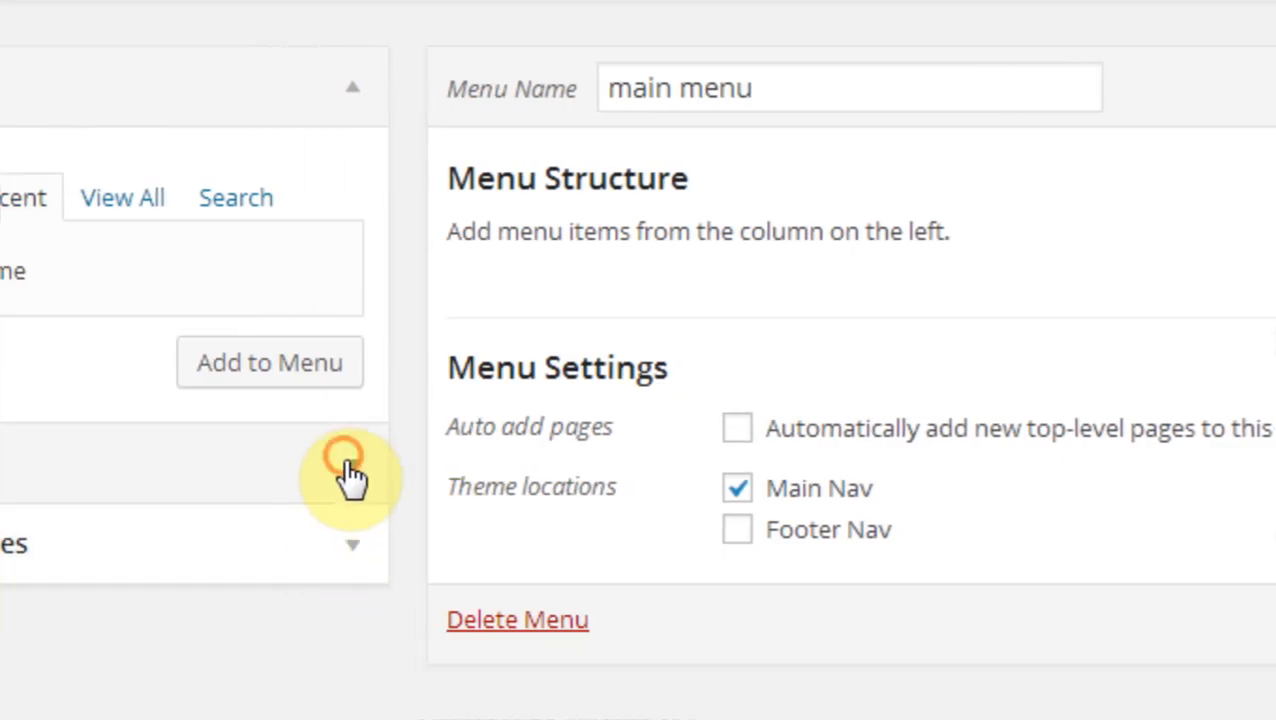
click(177, 302)
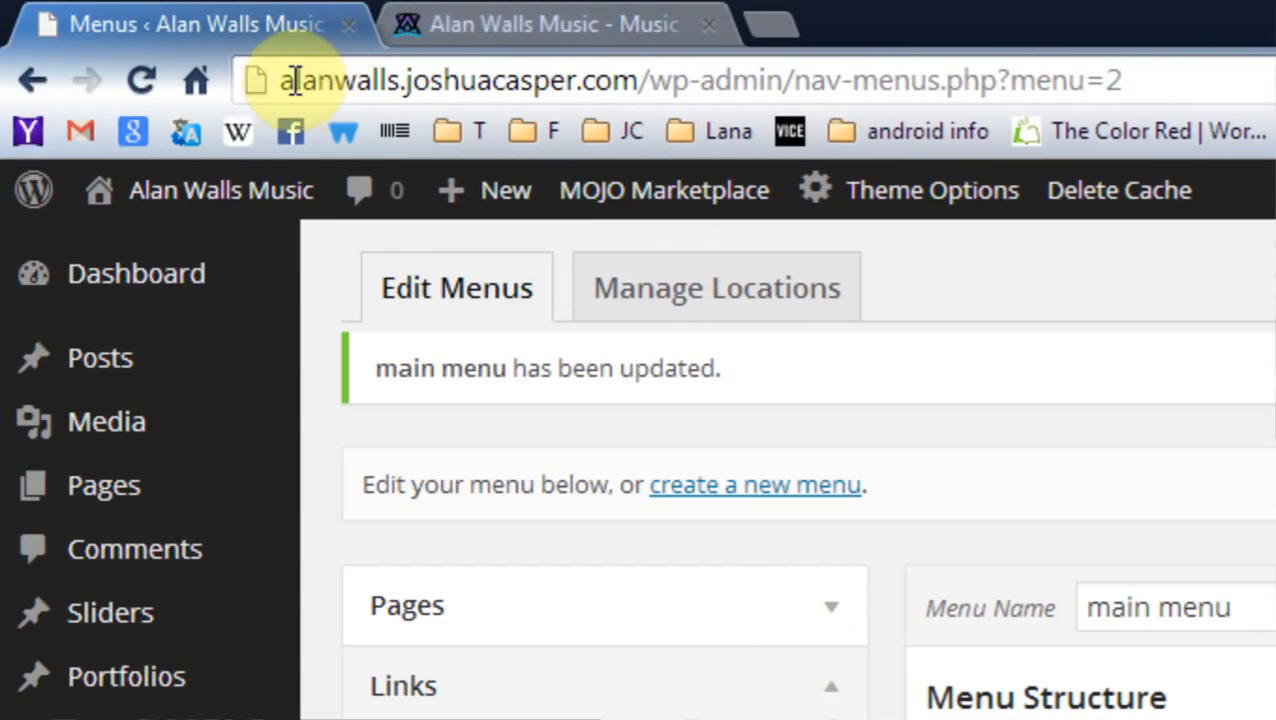
drag(283, 81, 660, 82)
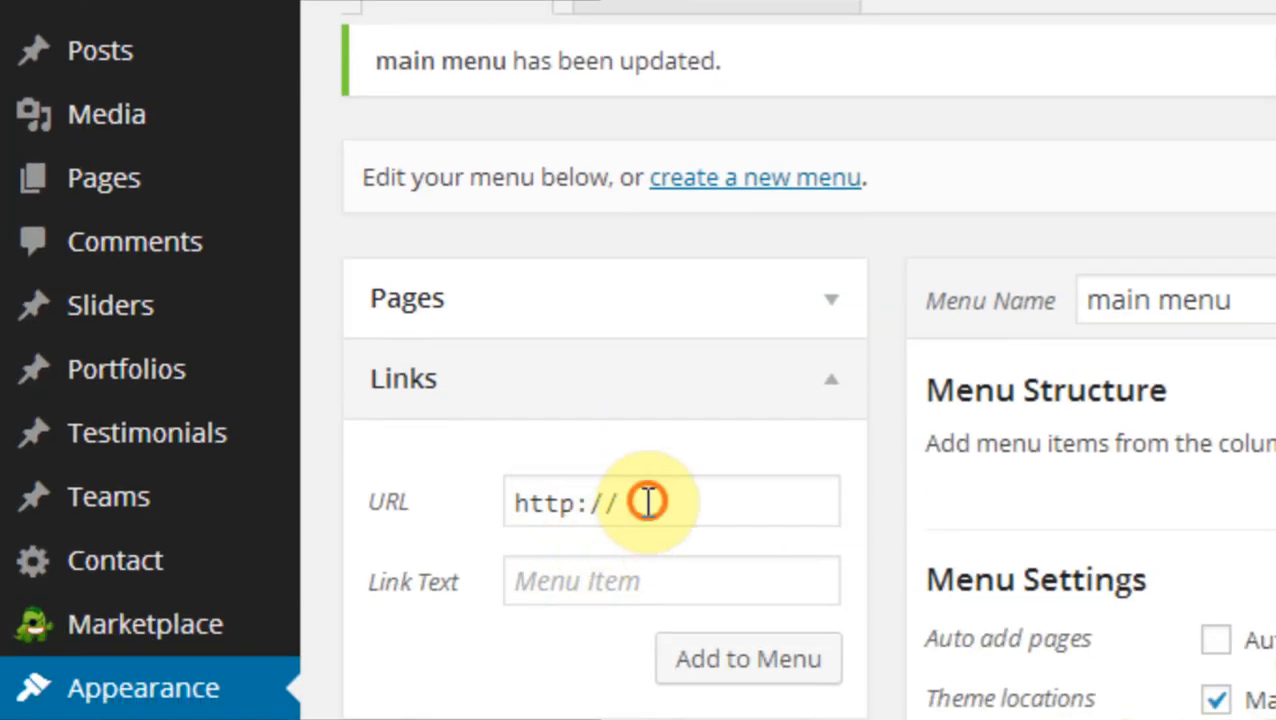
click(640, 503)
drag(640, 503, 470, 495)
click(658, 513)
key(ctrl+v)
click(621, 512)
drag(617, 510, 521, 503)
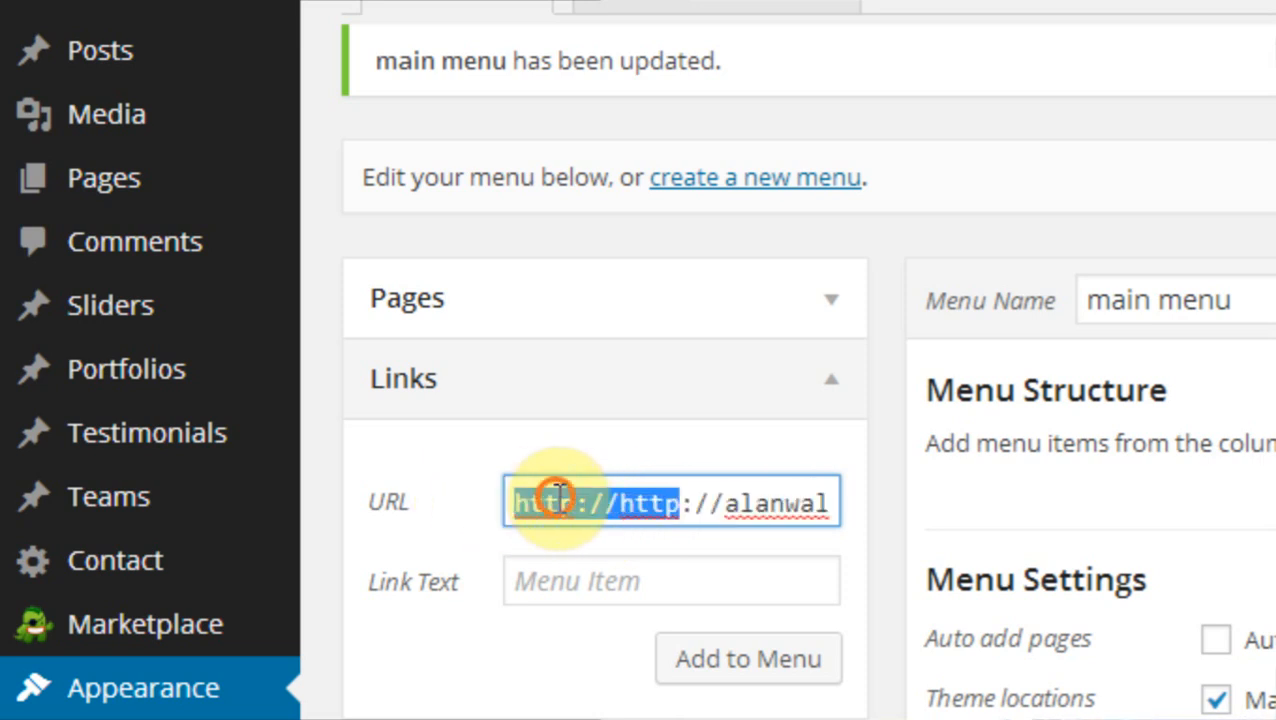
click(625, 502)
drag(620, 503, 458, 498)
key(BackSpace)
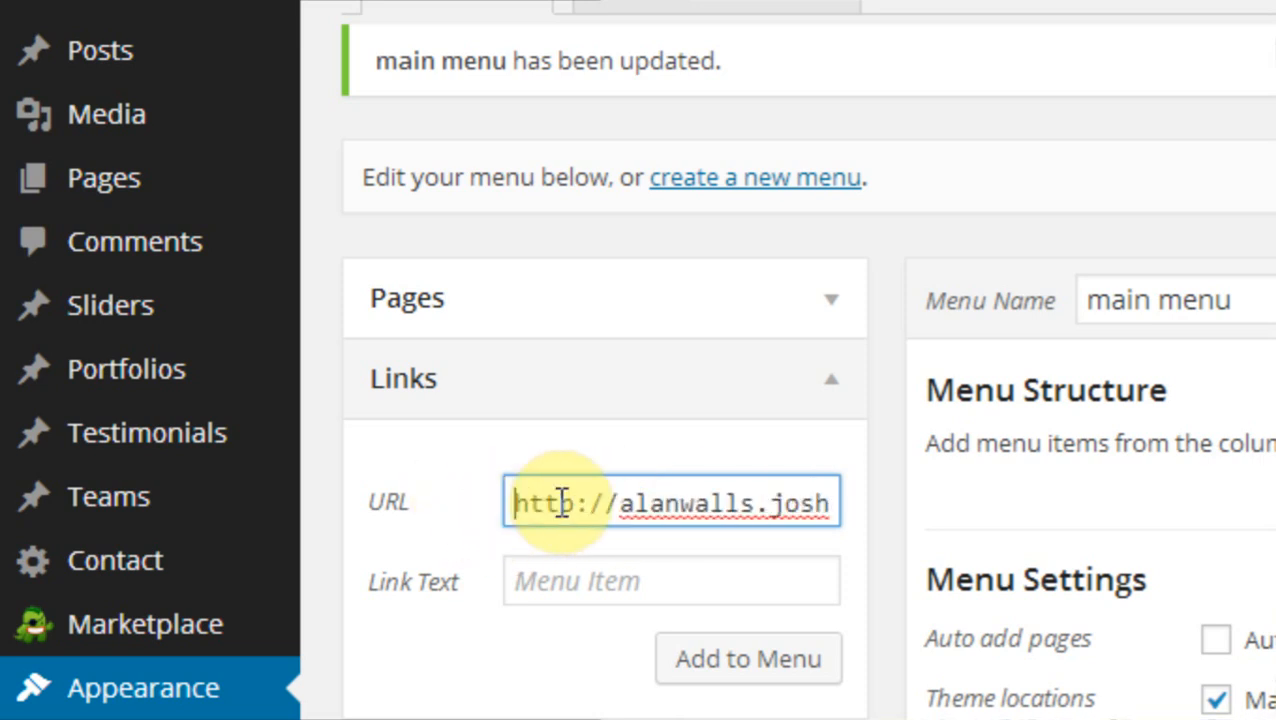
Step: Append #contact to the end of the custom link's URL
drag(561, 501, 833, 503)
click(833, 503)
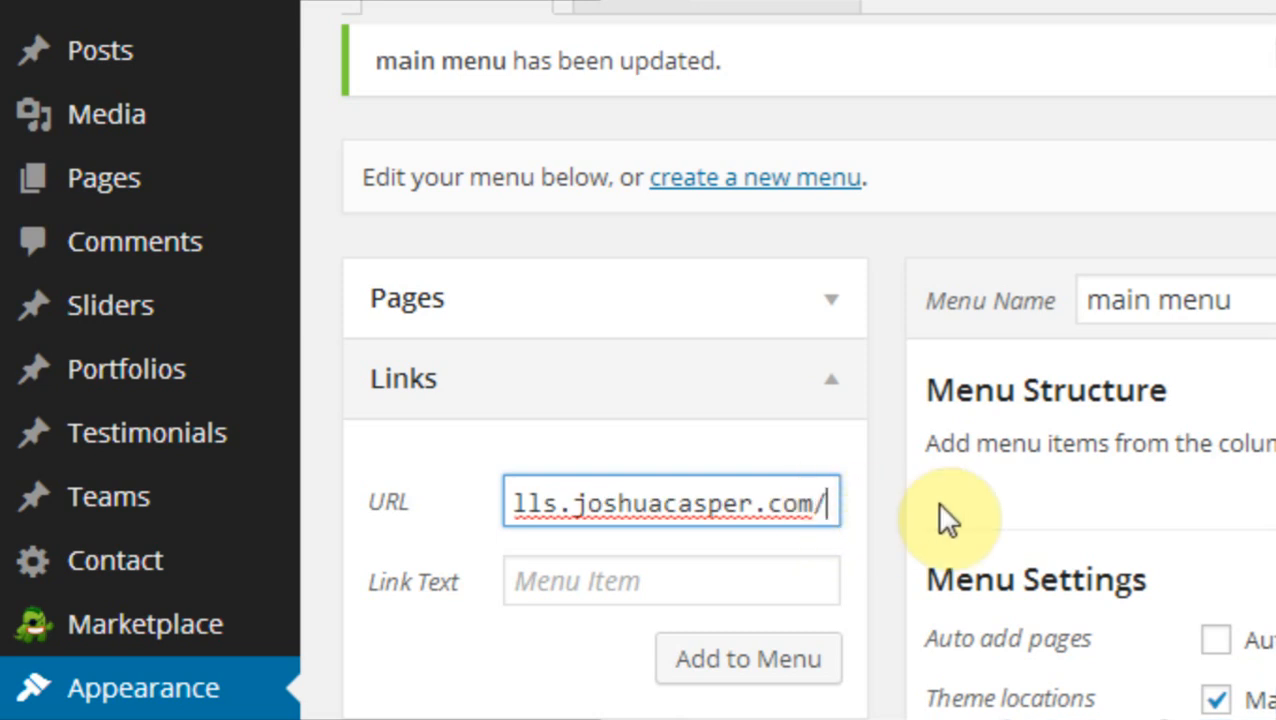
text(#conta t)
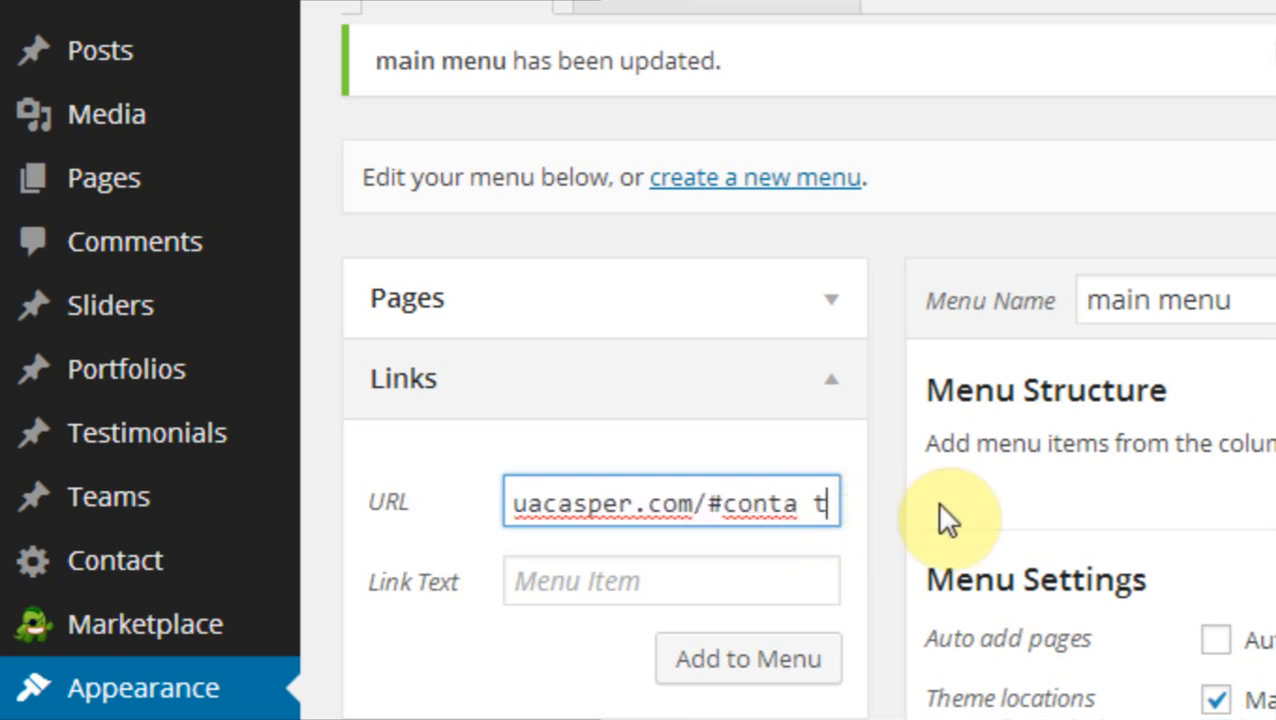
key(BackSpace)
text(ct)
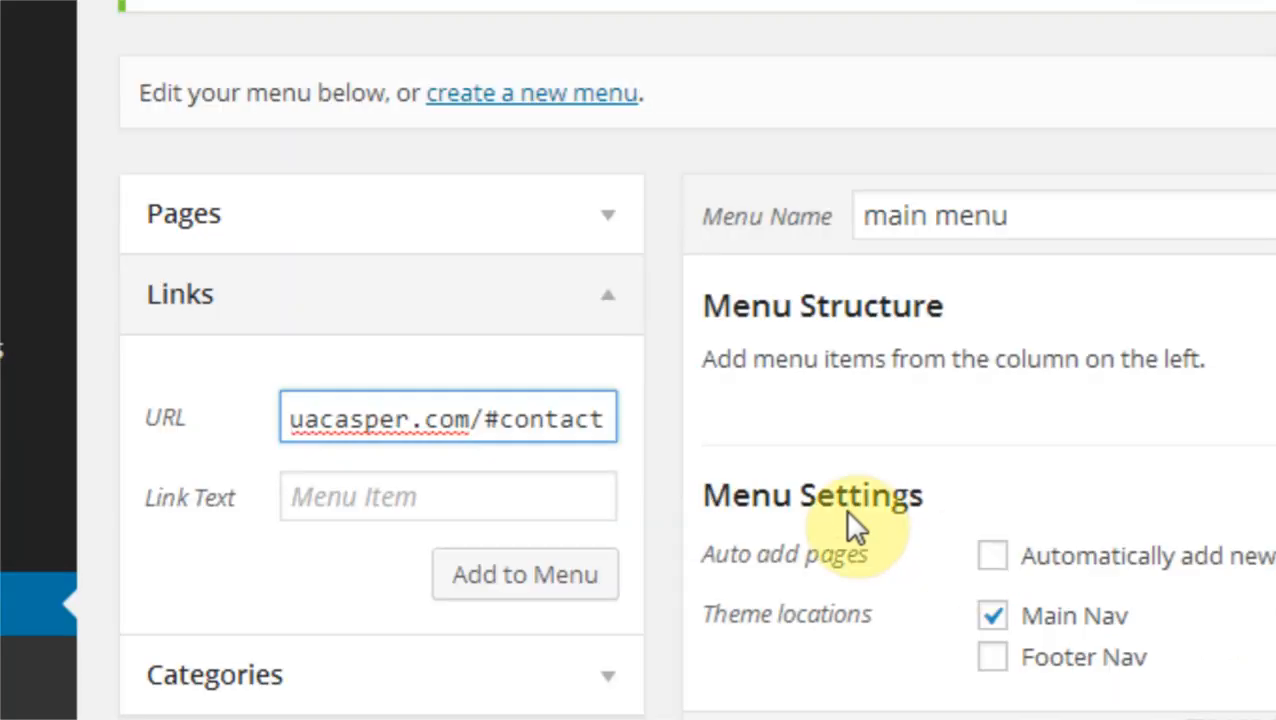
Step: Set the link text to Contact, add the link to the main menu and save the menu
click(370, 499)
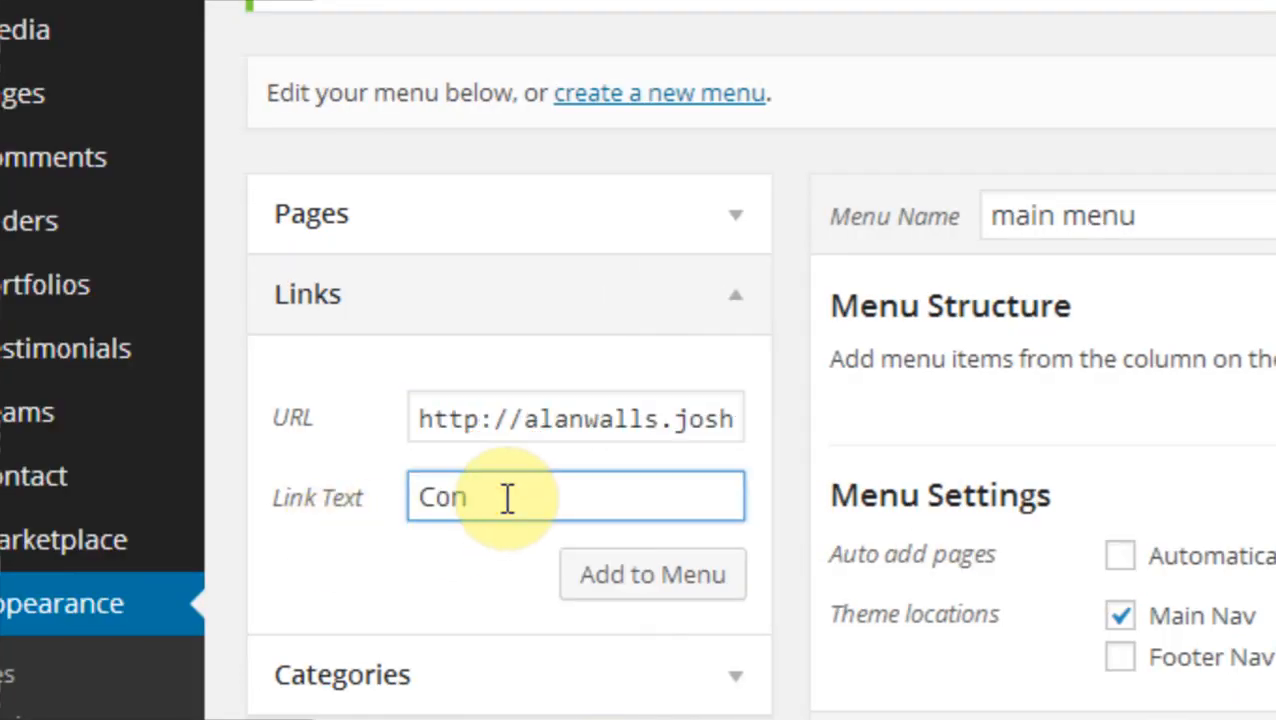
text(Contact)
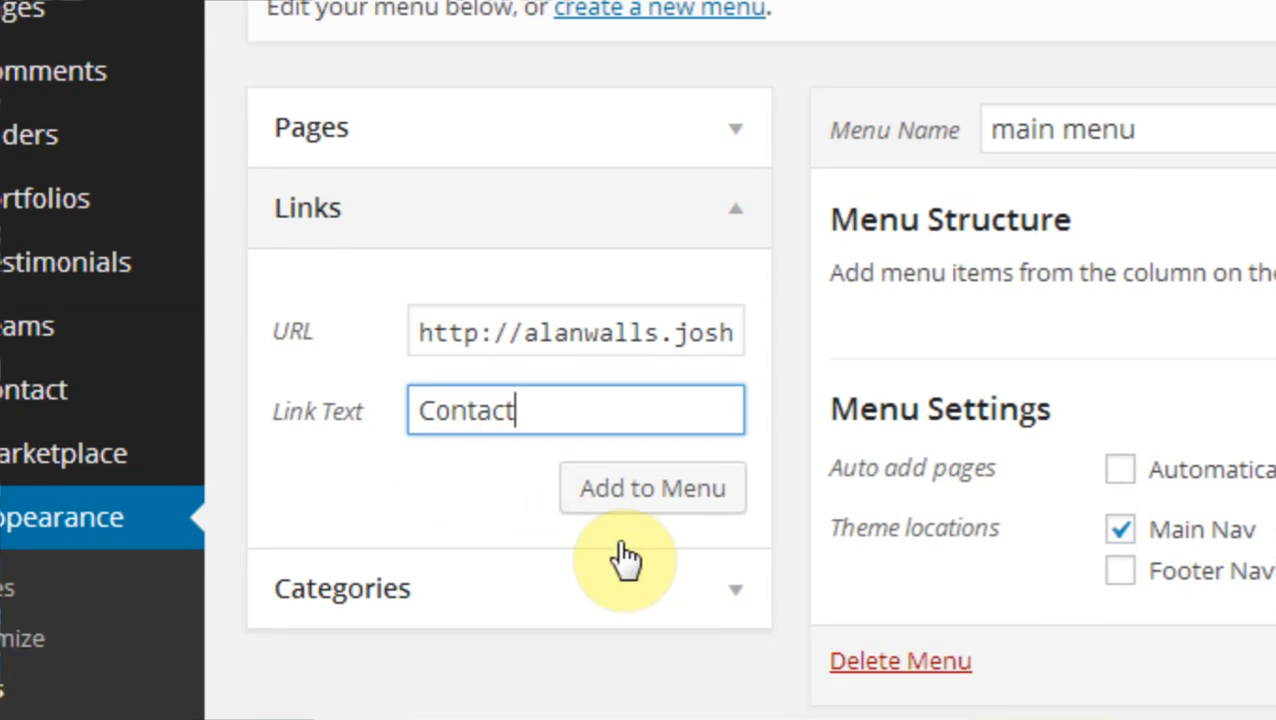
click(650, 585)
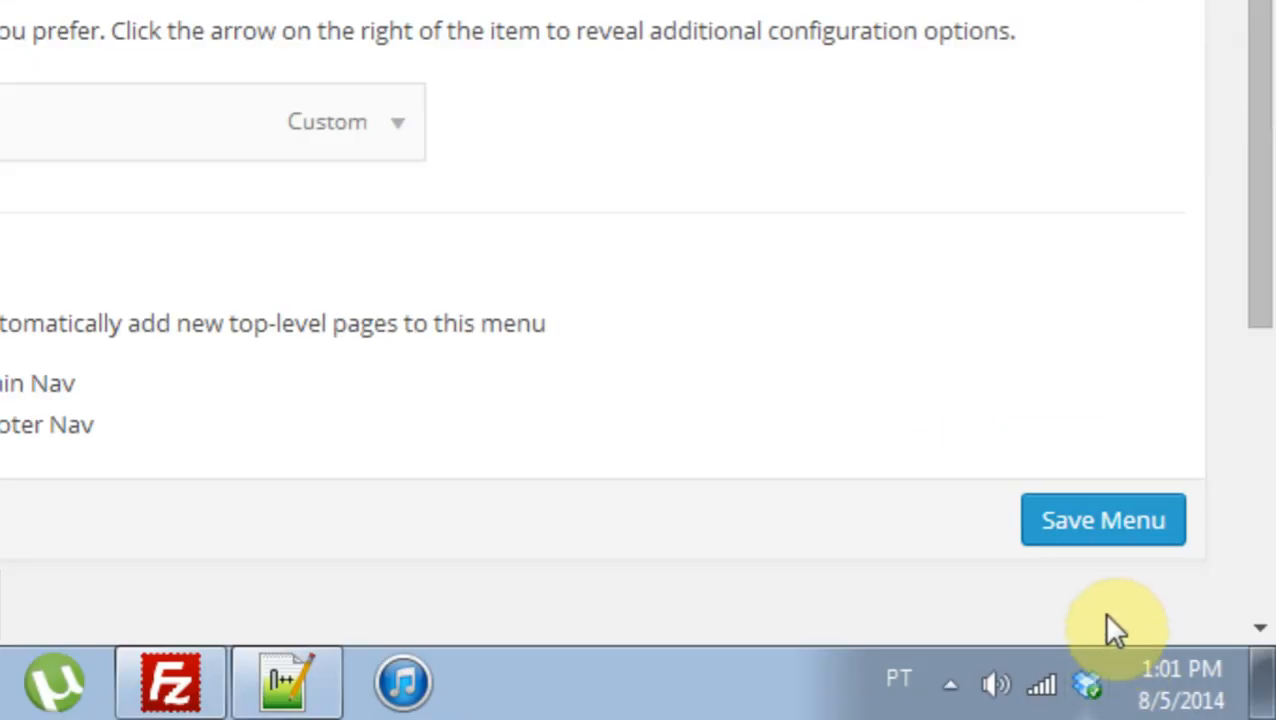
click(1103, 524)
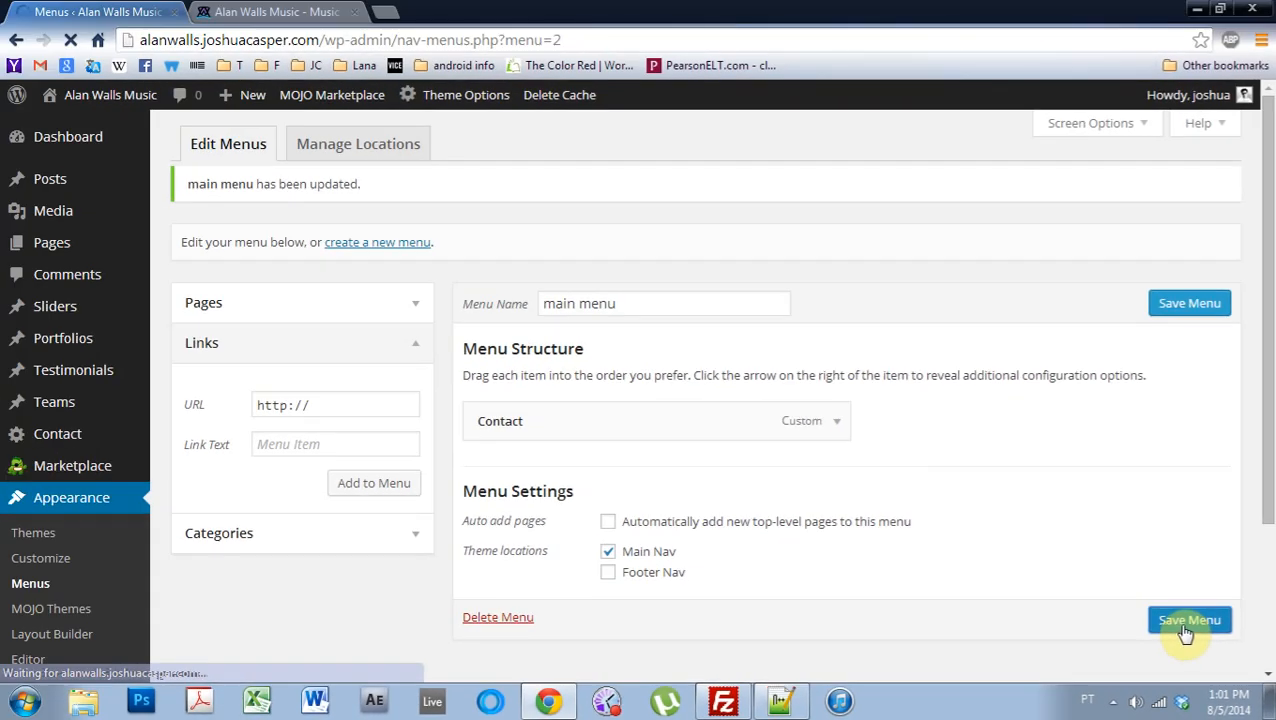
Step: Reload the site's home page and test the new Contact link in the header navigation
click(265, 11)
click(70, 40)
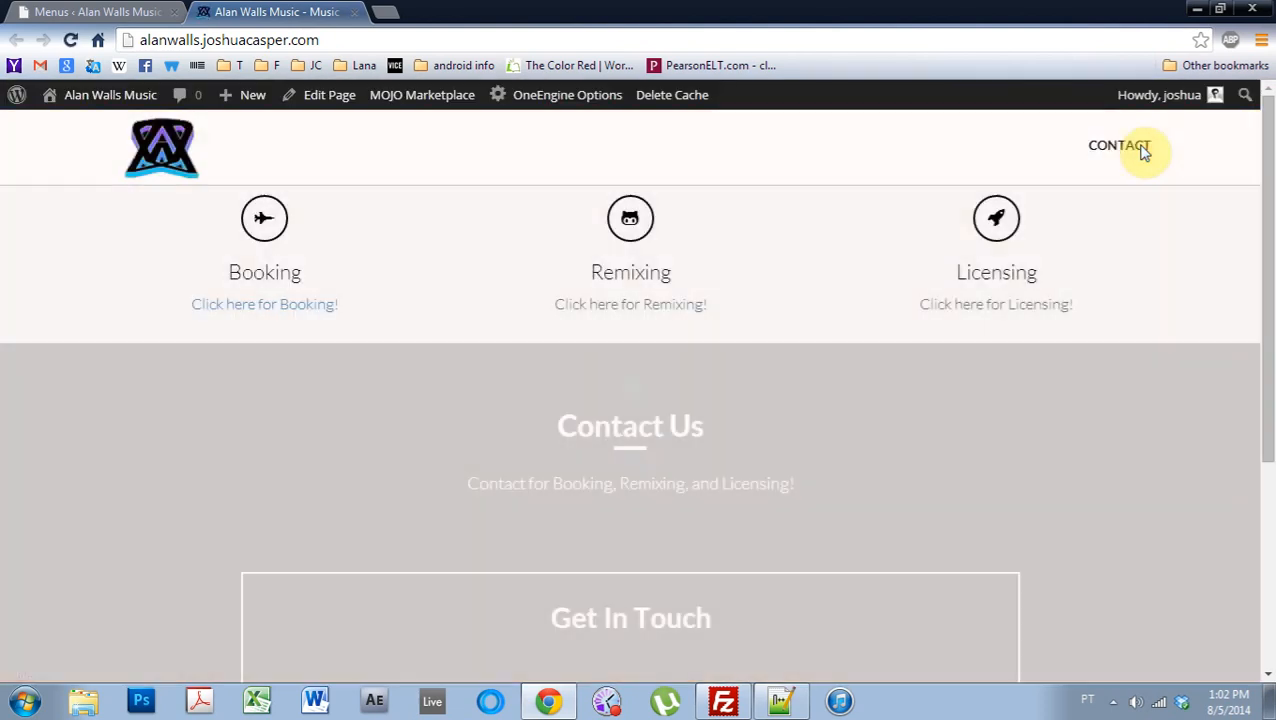
click(1131, 148)
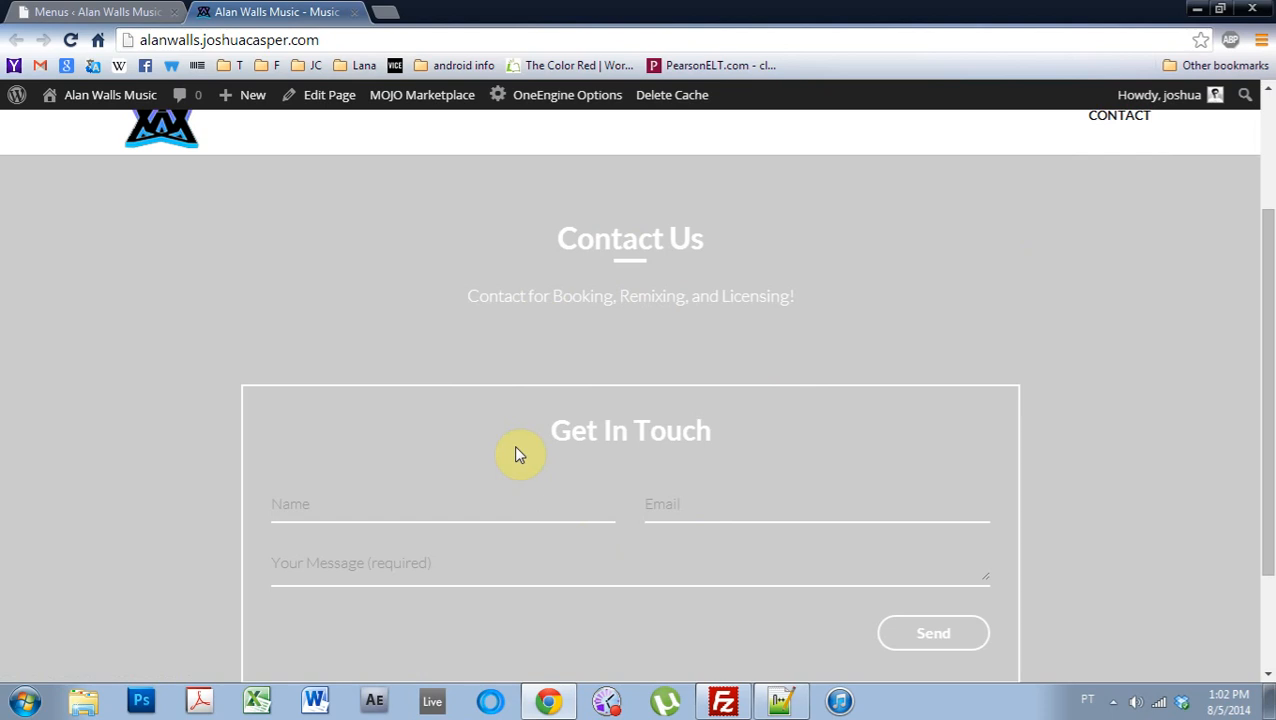
scroll(561, 436, up, 3)
Step: Return to the menu editor and set the Contact item's Title Attribute to Contact
click(115, 11)
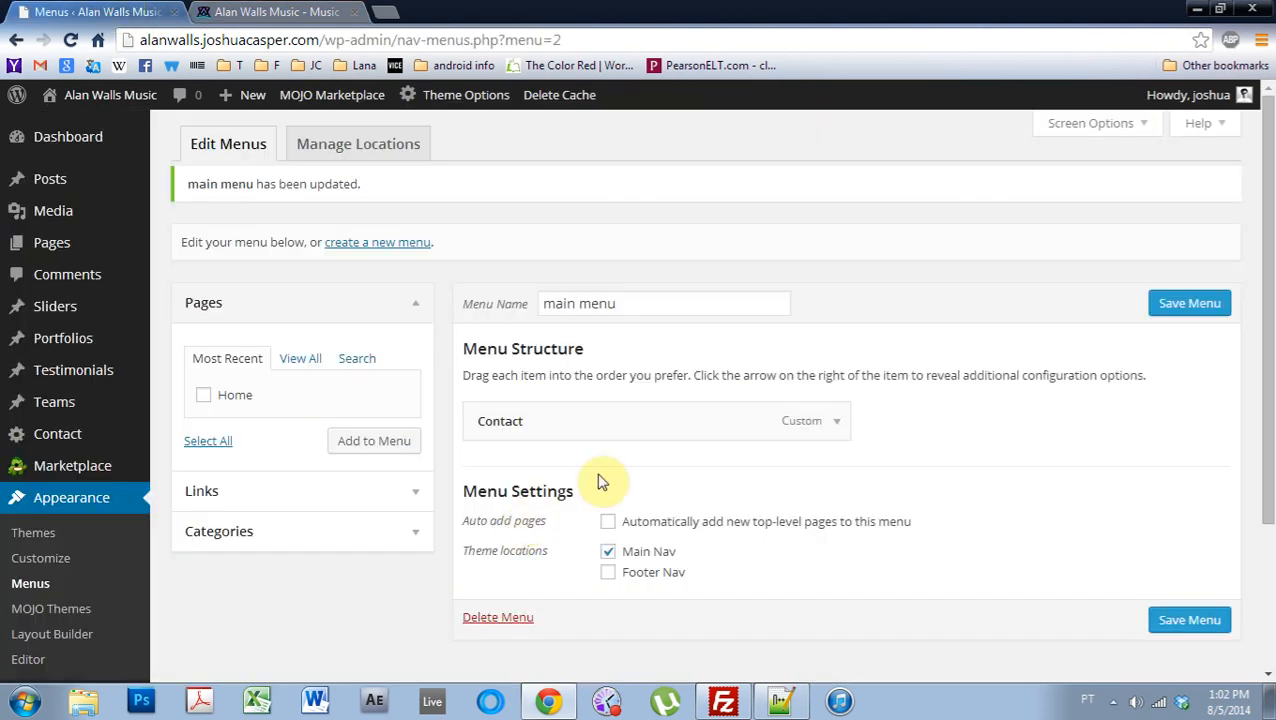
click(838, 421)
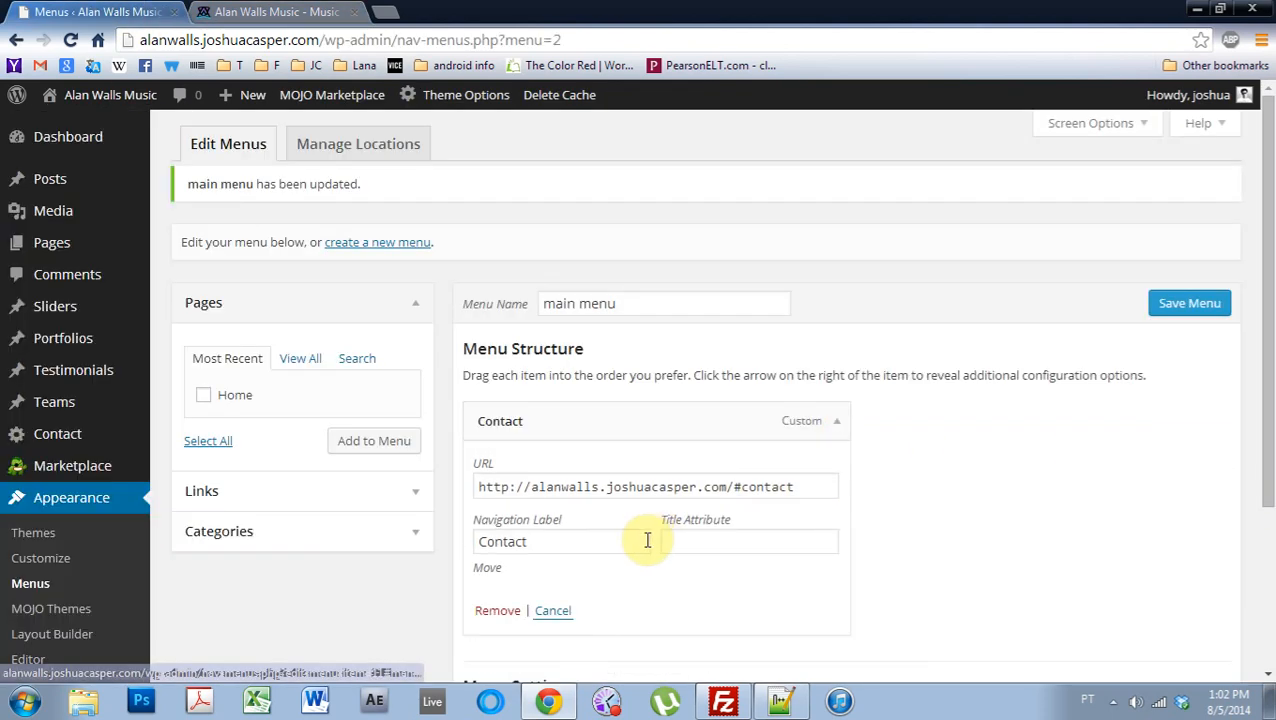
click(703, 543)
double_click(581, 540)
key(ctrl+c)
click(758, 541)
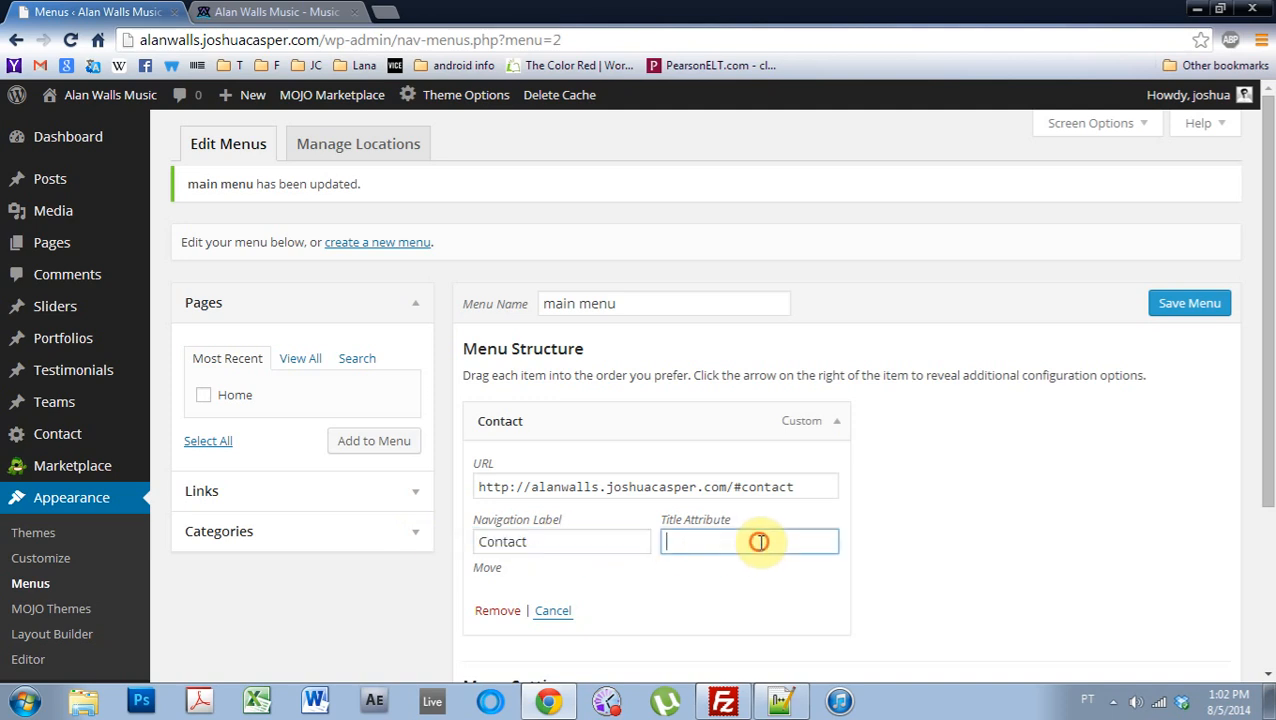
key(ctrl+v)
click(666, 581)
Step: Copy the Contact item's full URL and save the main menu
drag(813, 486, 473, 490)
key(ctrl+c)
click(655, 602)
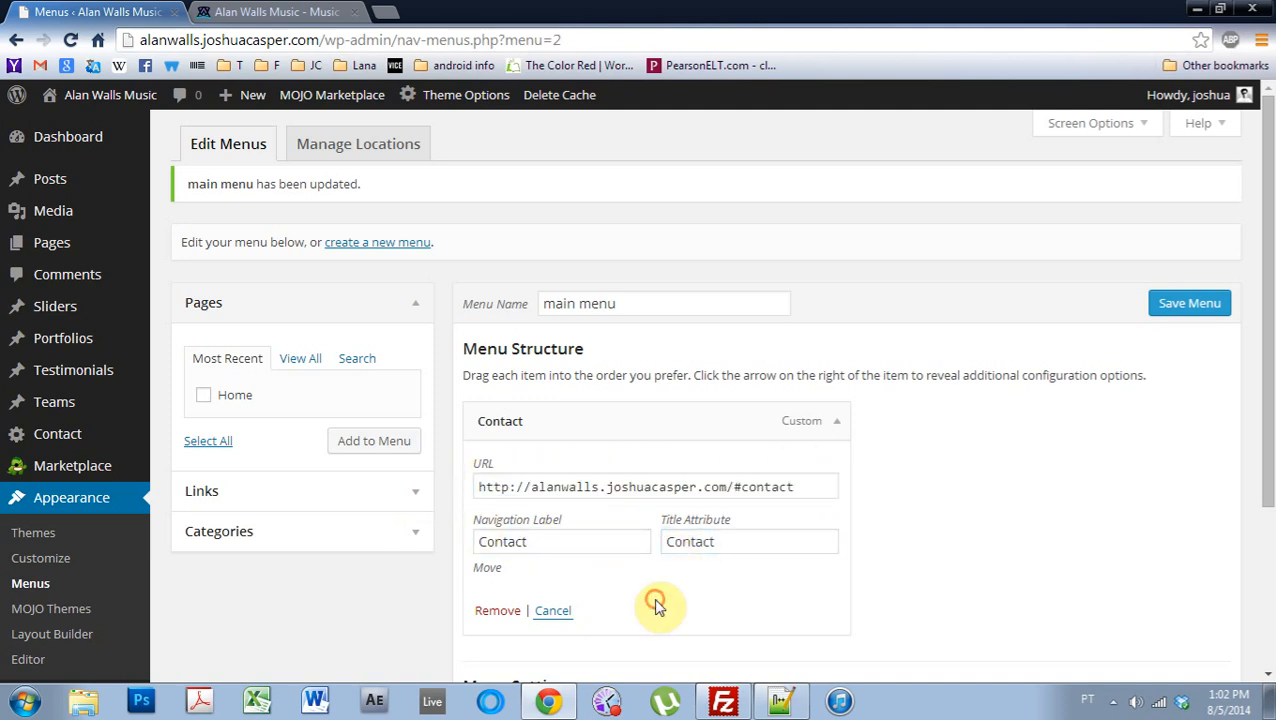
click(1186, 312)
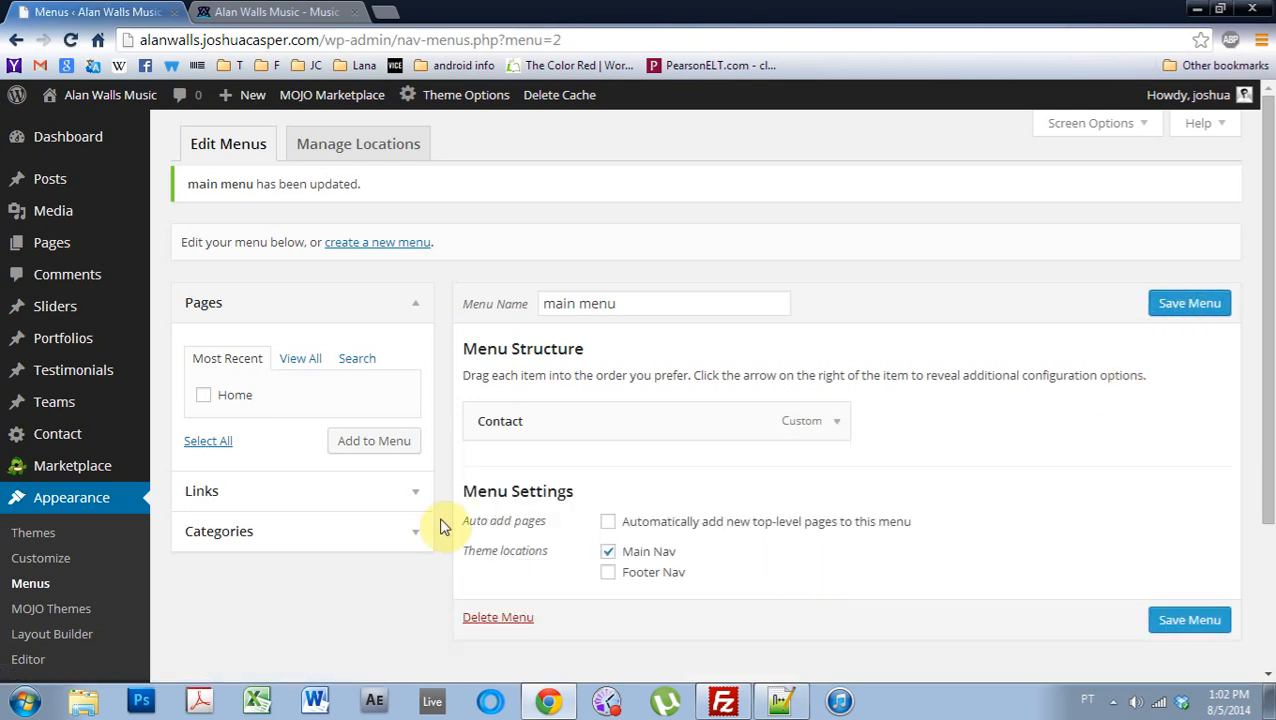
mouse_move(96, 389)
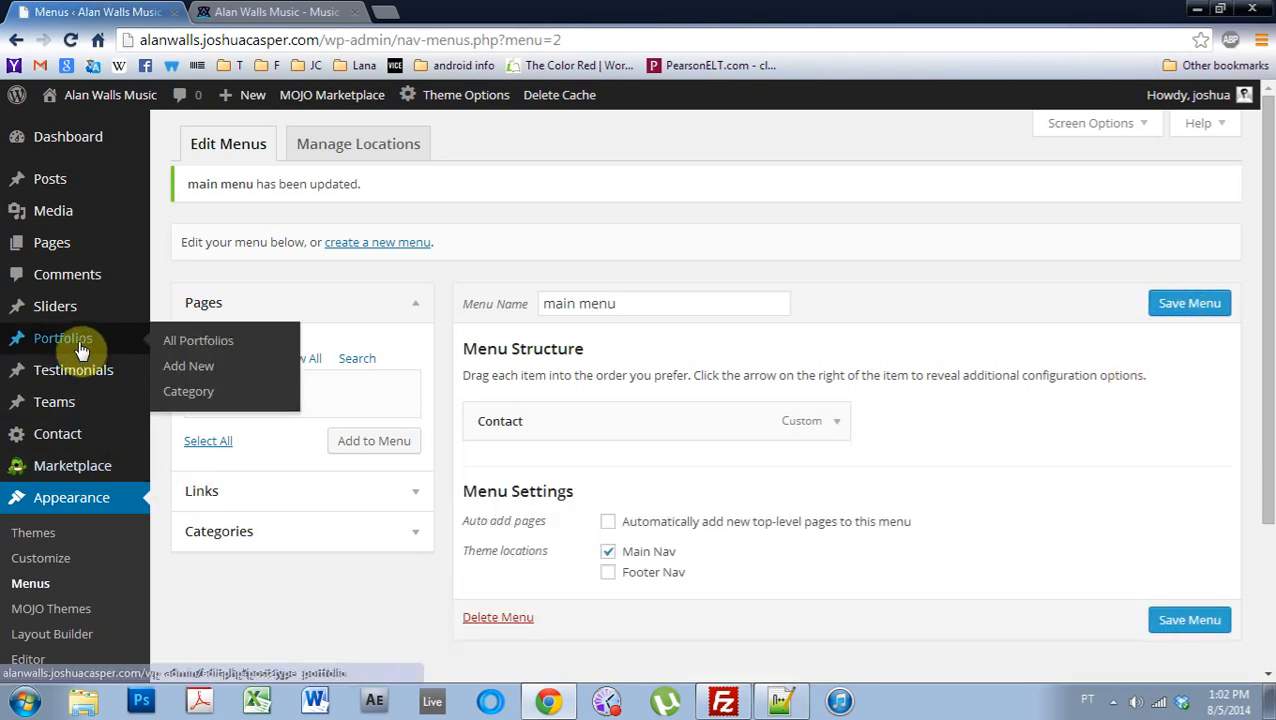
scroll(70, 513, down, 2)
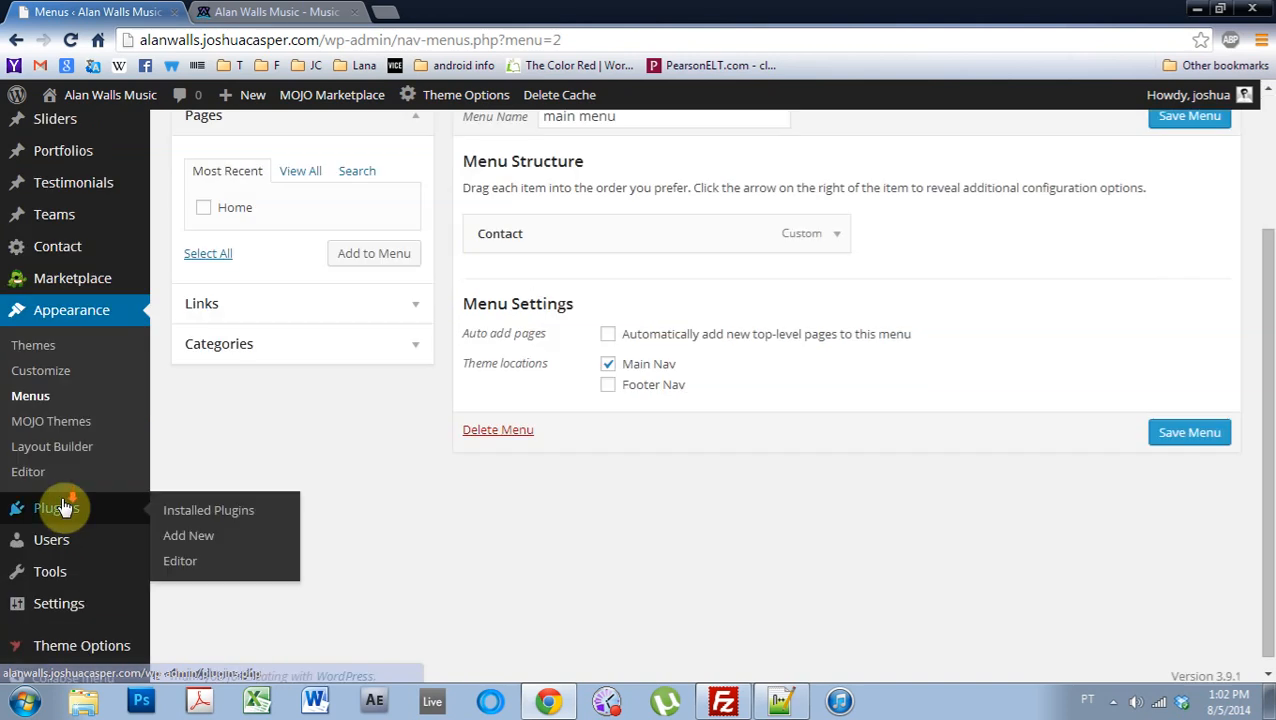
click(58, 455)
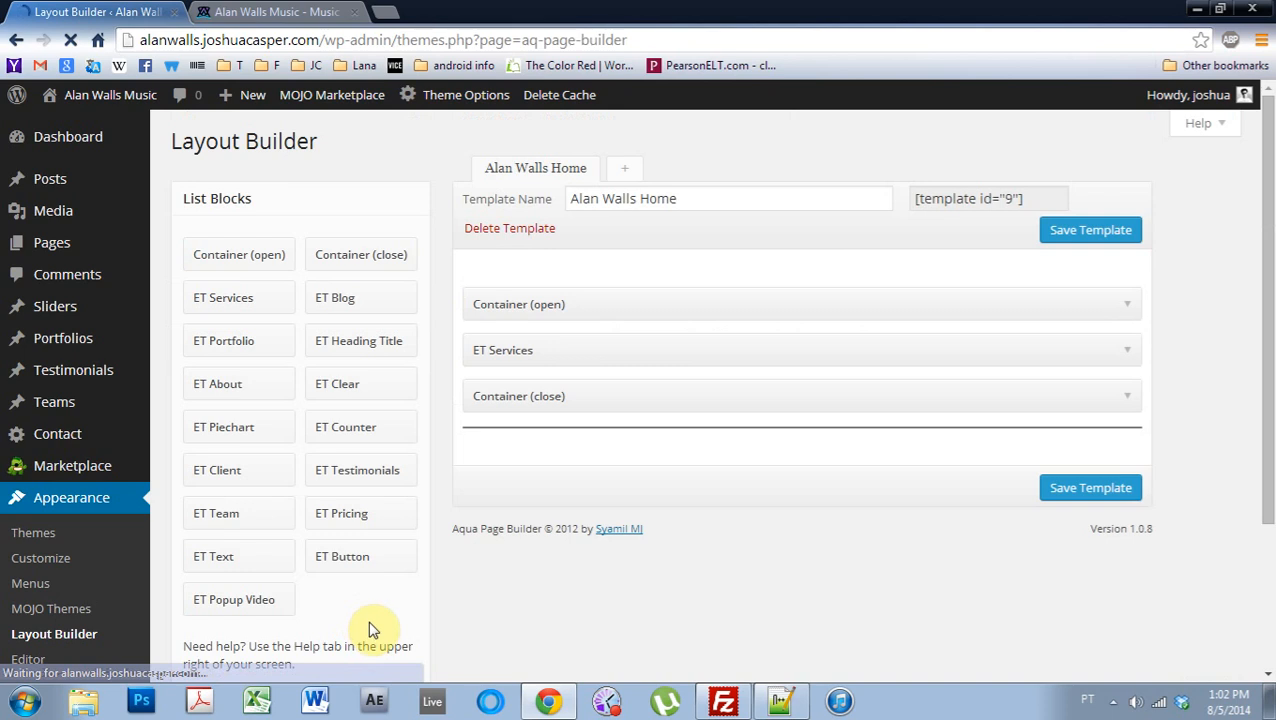
click(1125, 352)
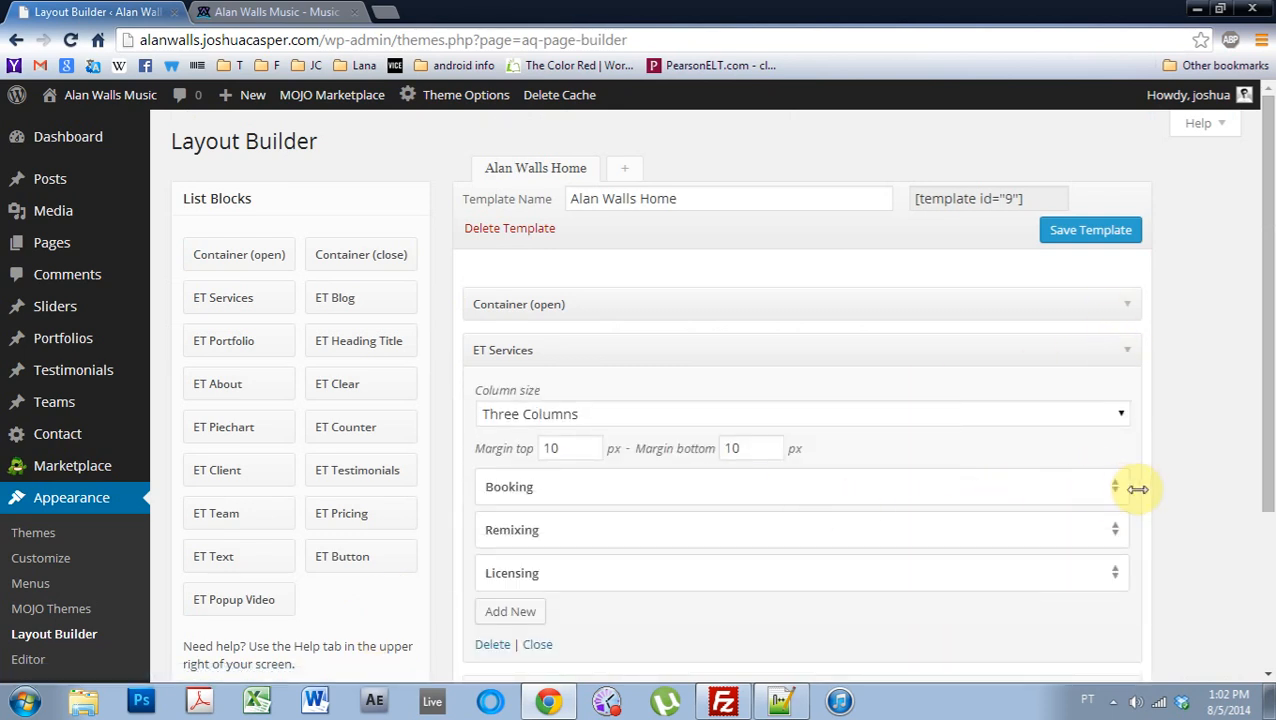
click(1094, 500)
scroll(717, 586, down, 1)
scroll(703, 580, down, 2)
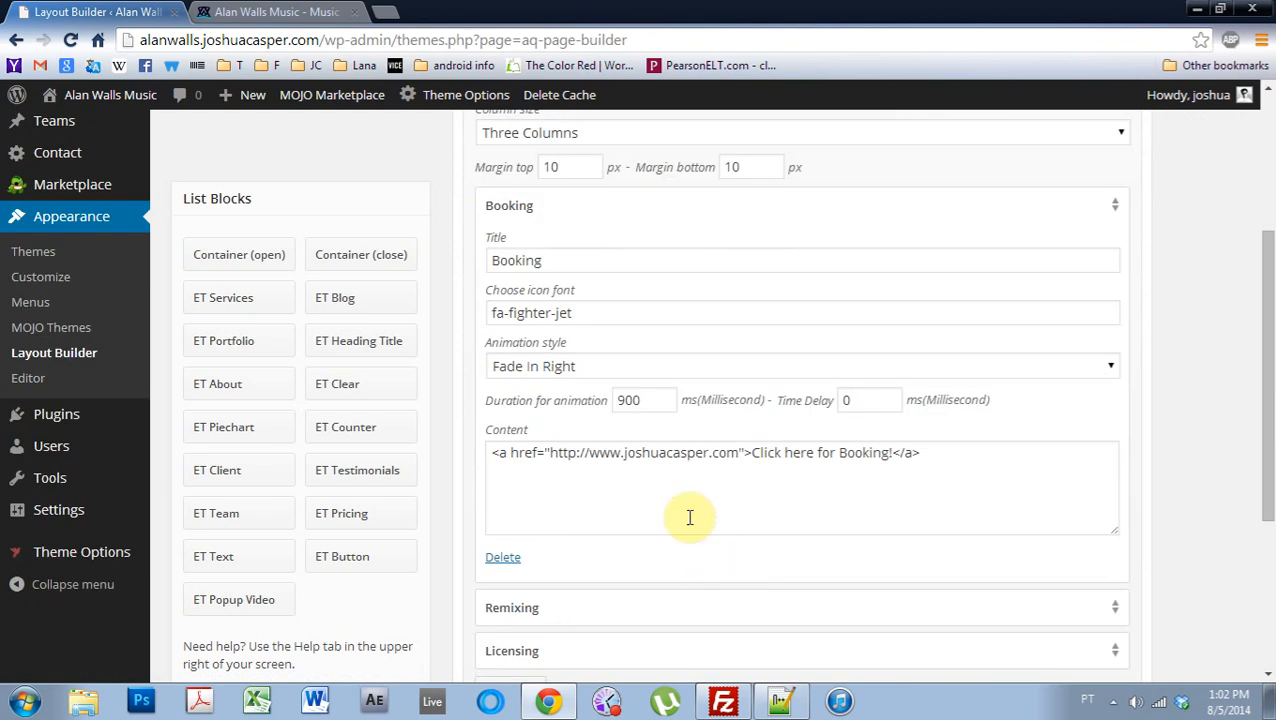
drag(738, 453, 551, 465)
key(ctrl+v)
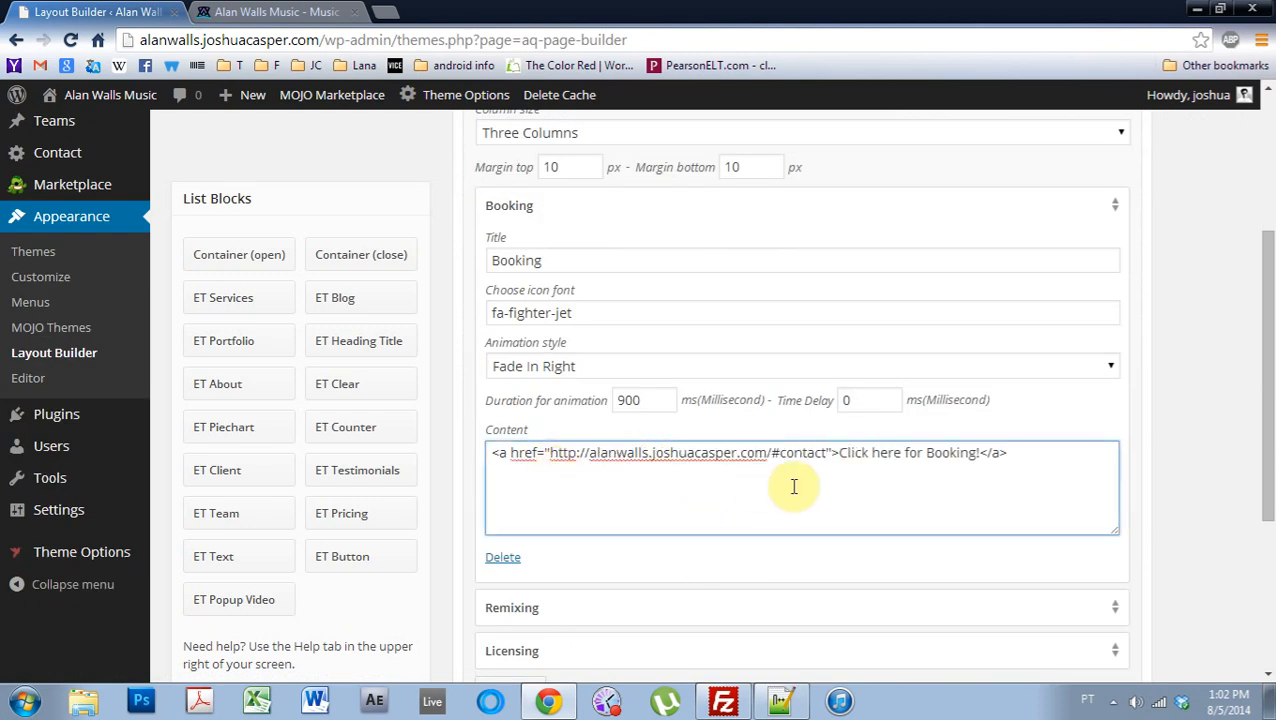
Step: Copy the Booking item's linked content into the Remixing item's Content and change its link text to "Click here for Remixing!"
drag(1041, 460, 484, 448)
key(ctrl+c)
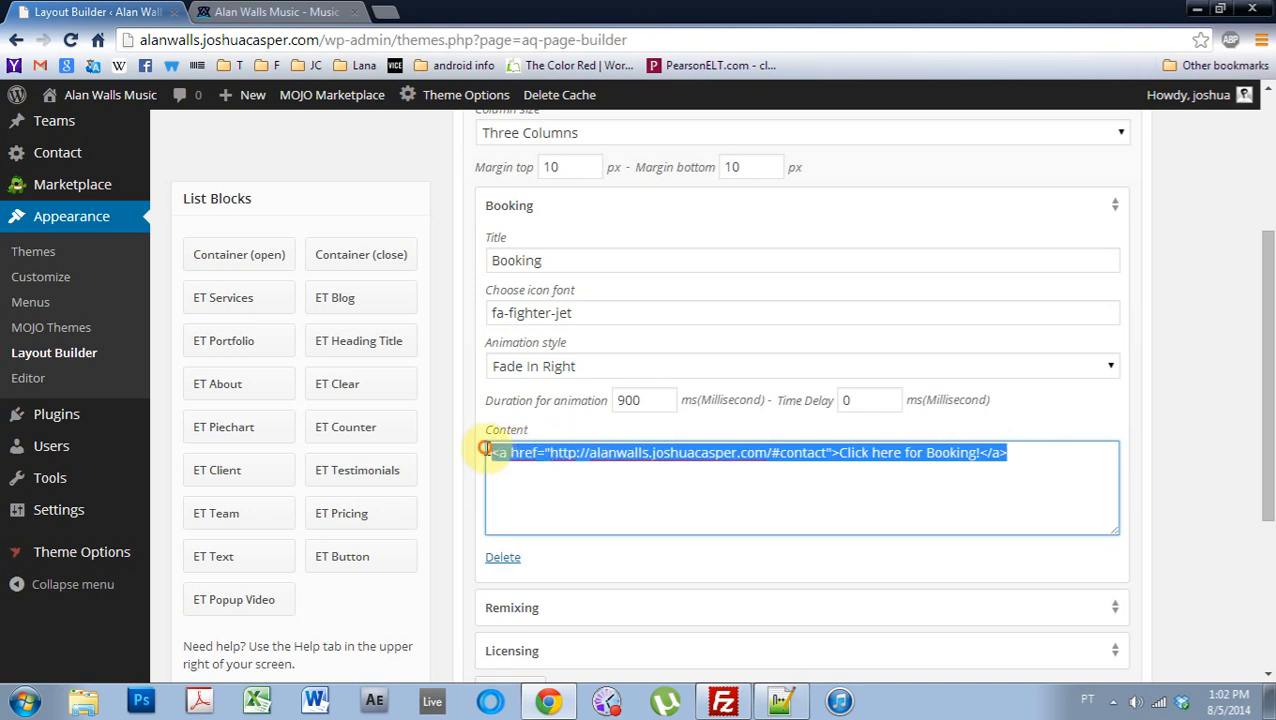
scroll(1256, 513, down, 2)
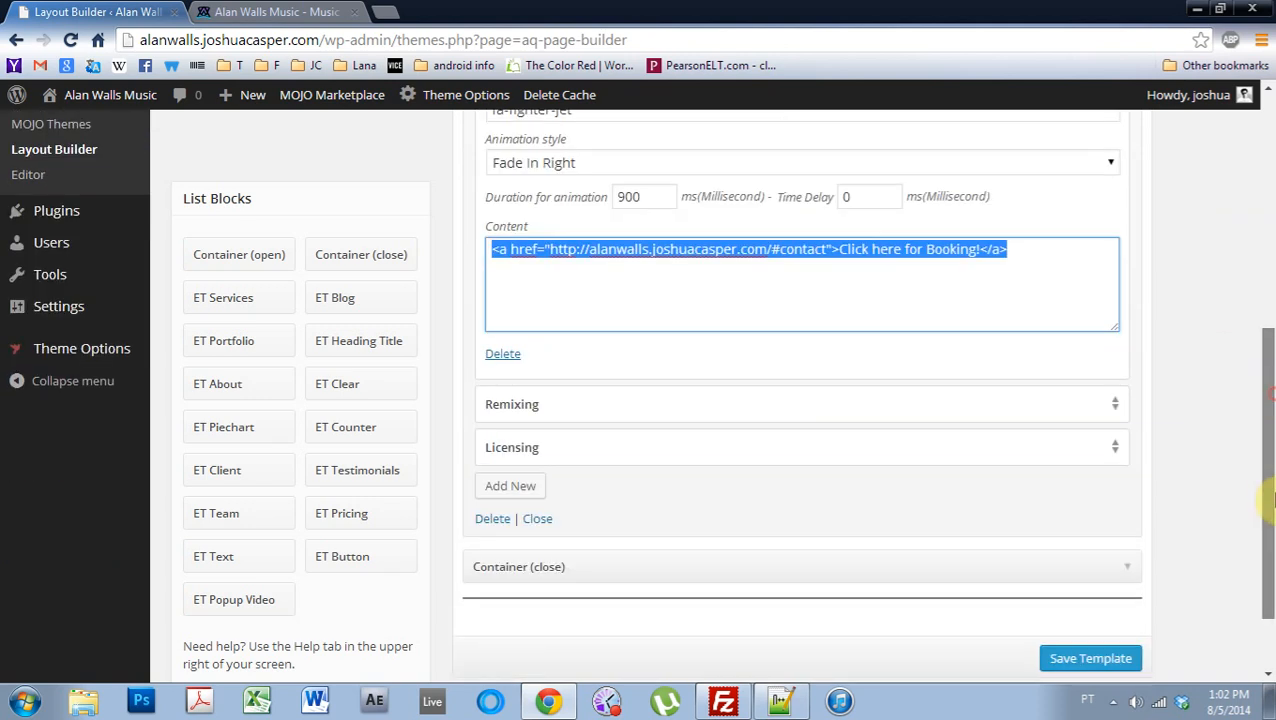
click(1108, 414)
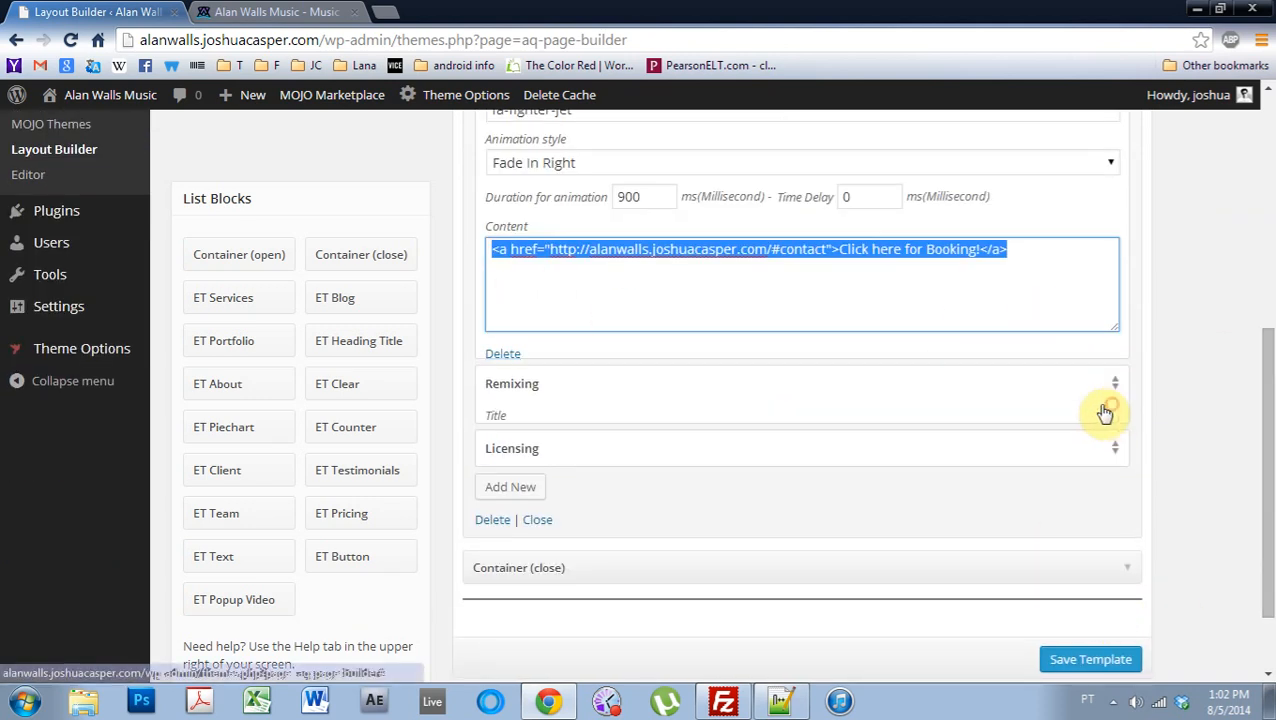
drag(700, 295, 464, 293)
key(ctrl+v)
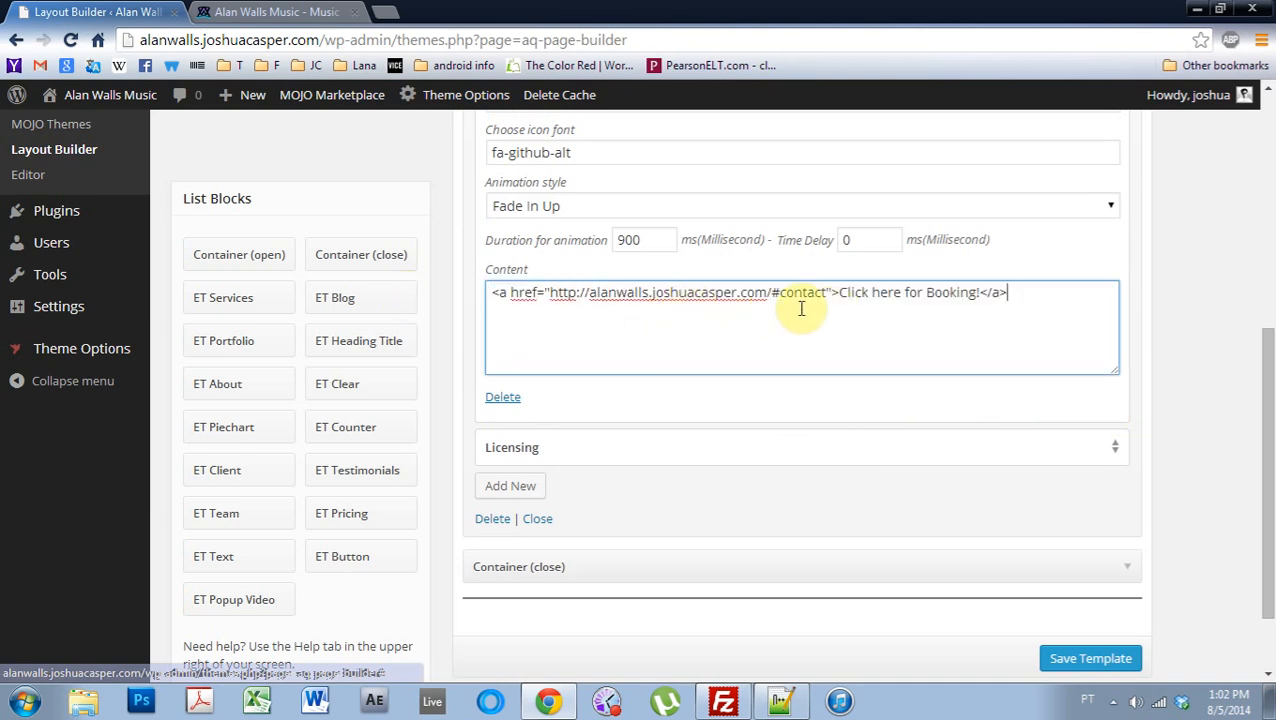
drag(976, 295, 933, 295)
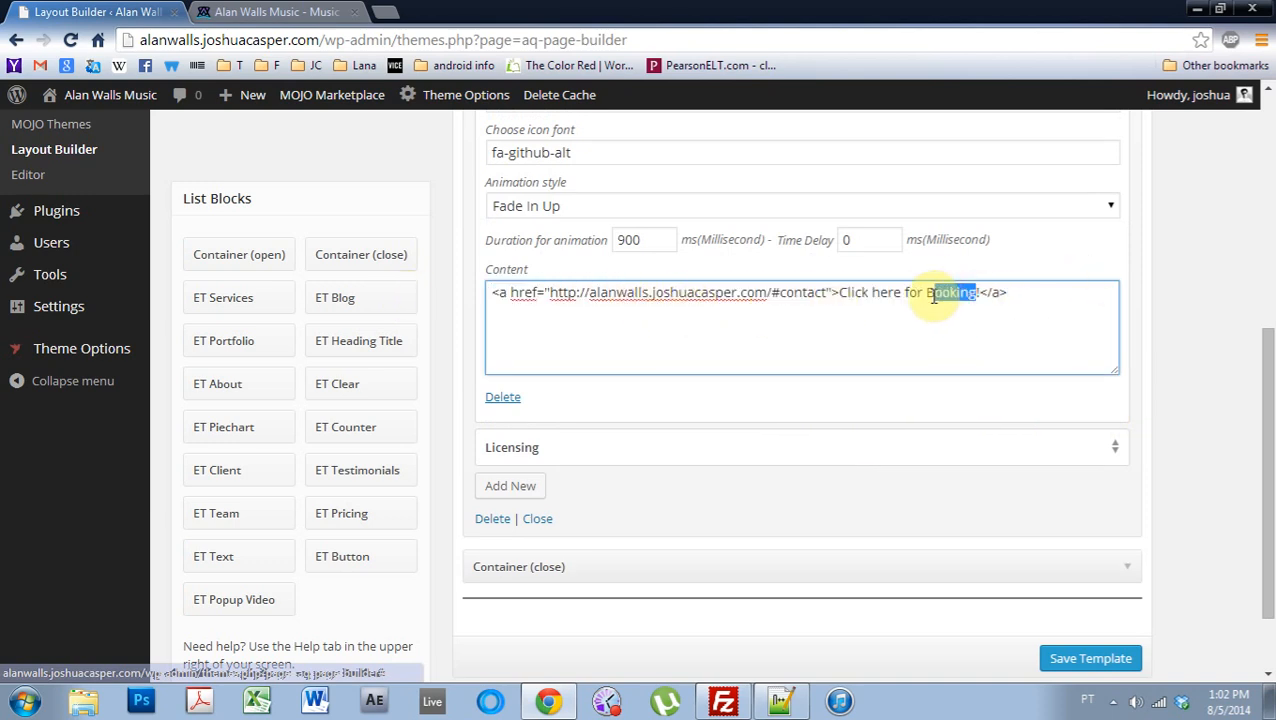
text(Remix)
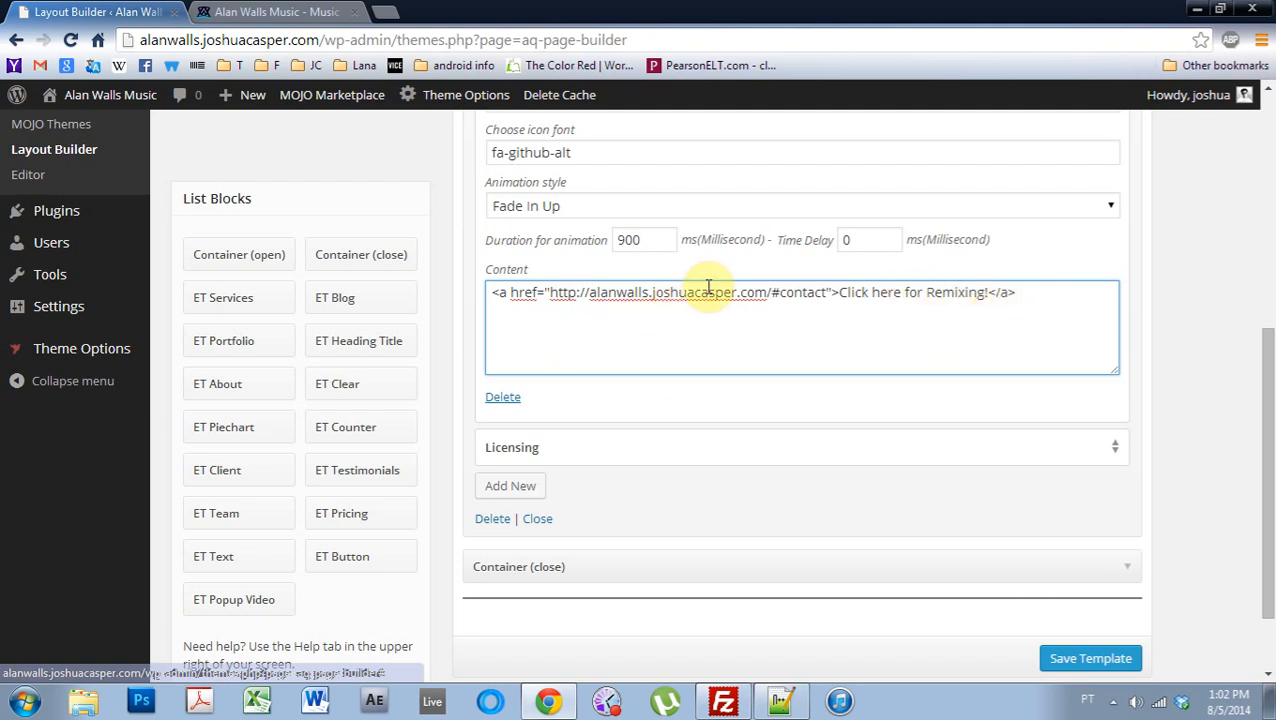
text(ing!)
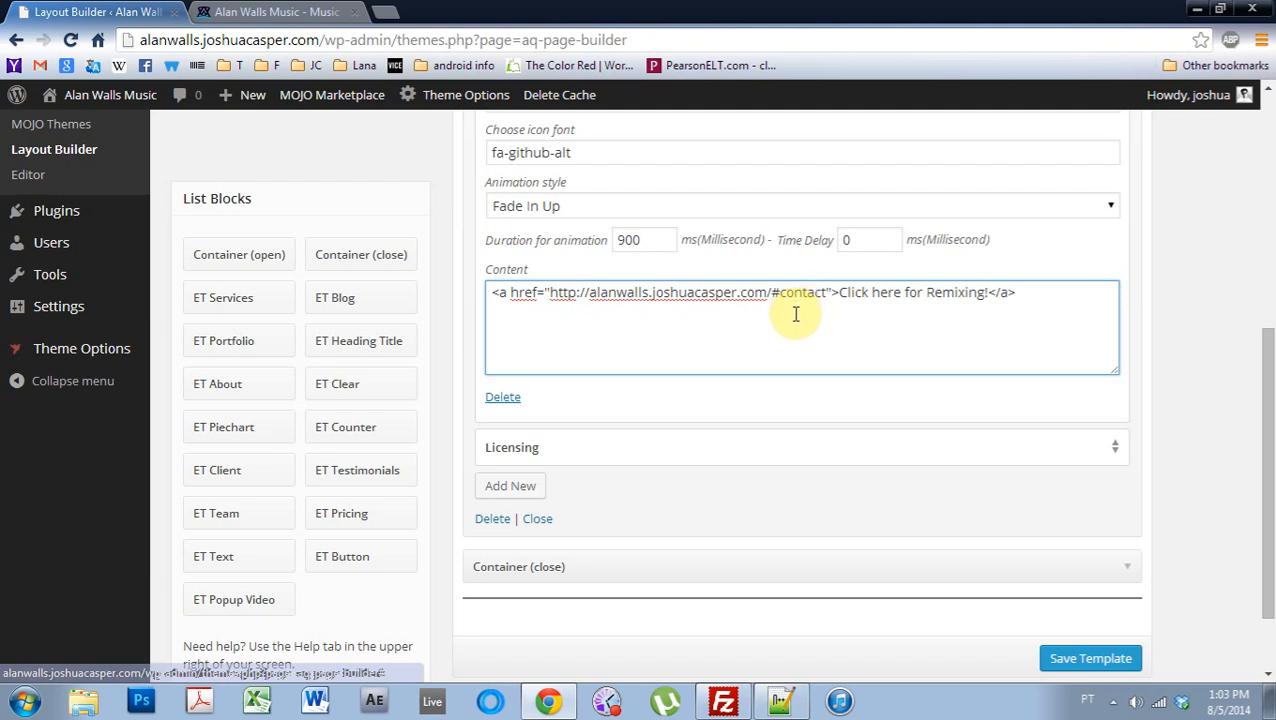
Step: Replace the Licensing item's Content with the copied contact link, reword its text to "Click here for Licensing!", and save the template
click(1114, 447)
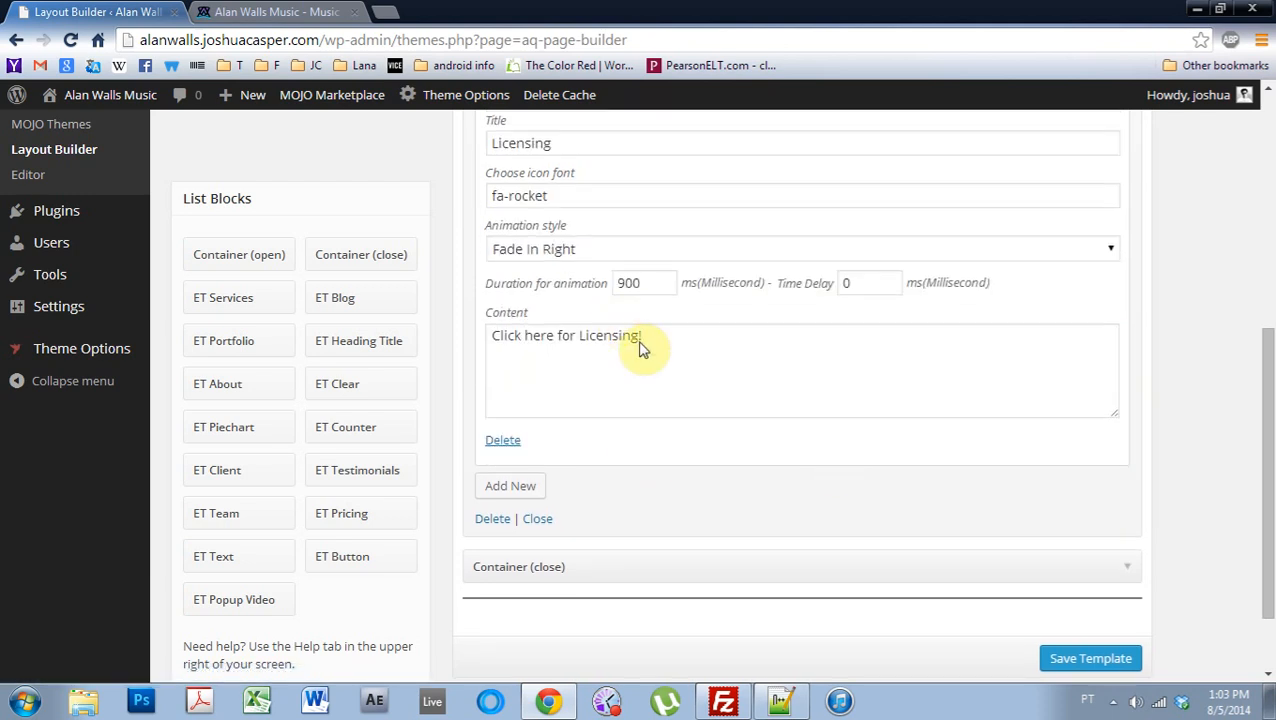
drag(690, 344, 439, 336)
key(ctrl+v)
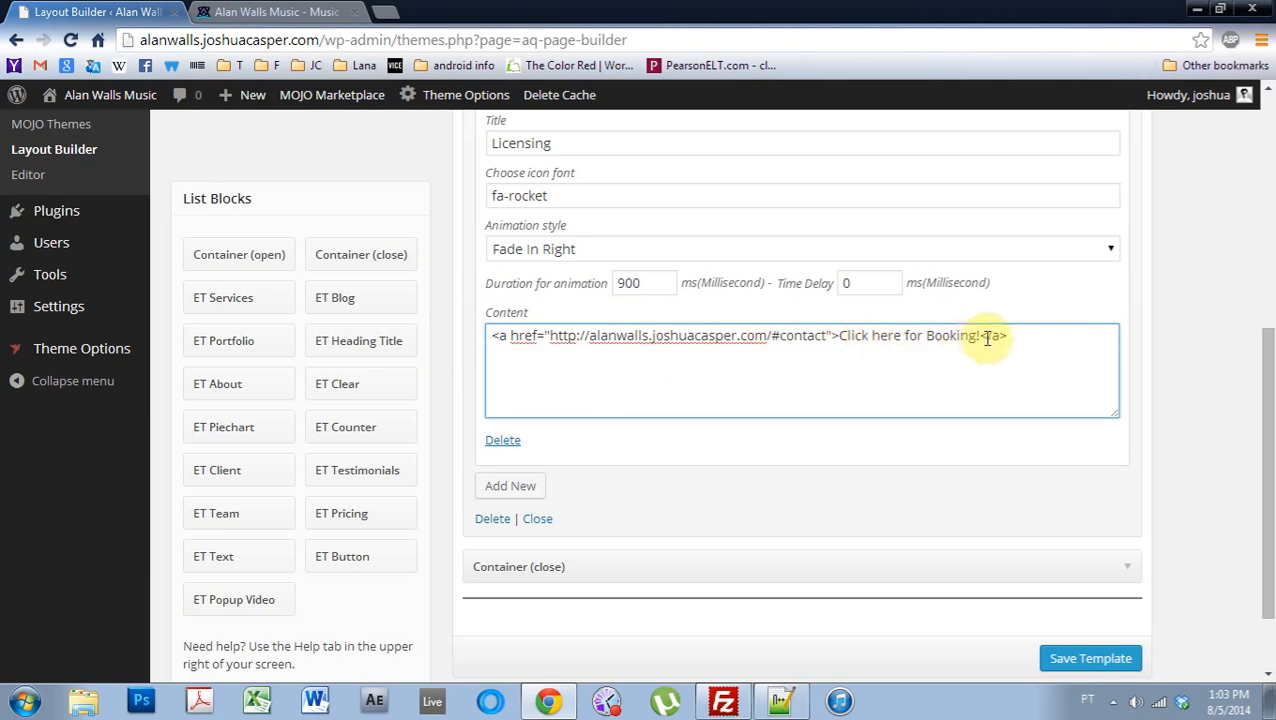
drag(975, 337, 942, 341)
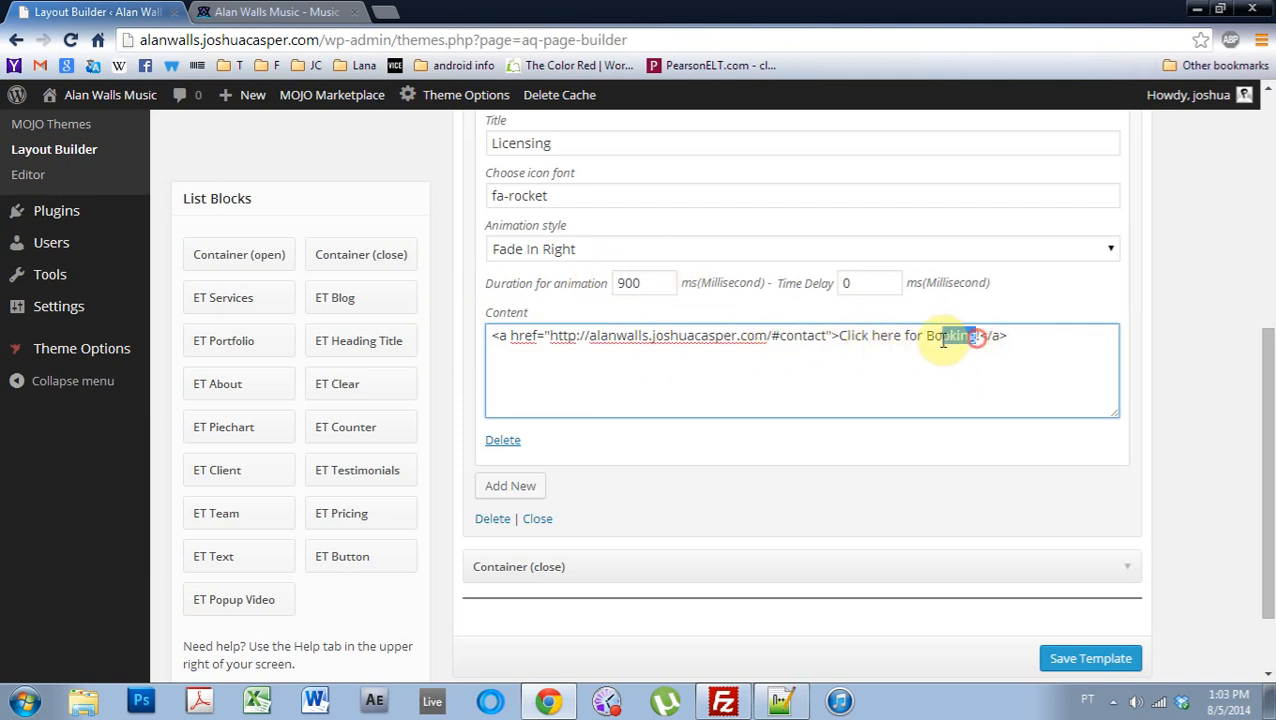
key(BackSpace)
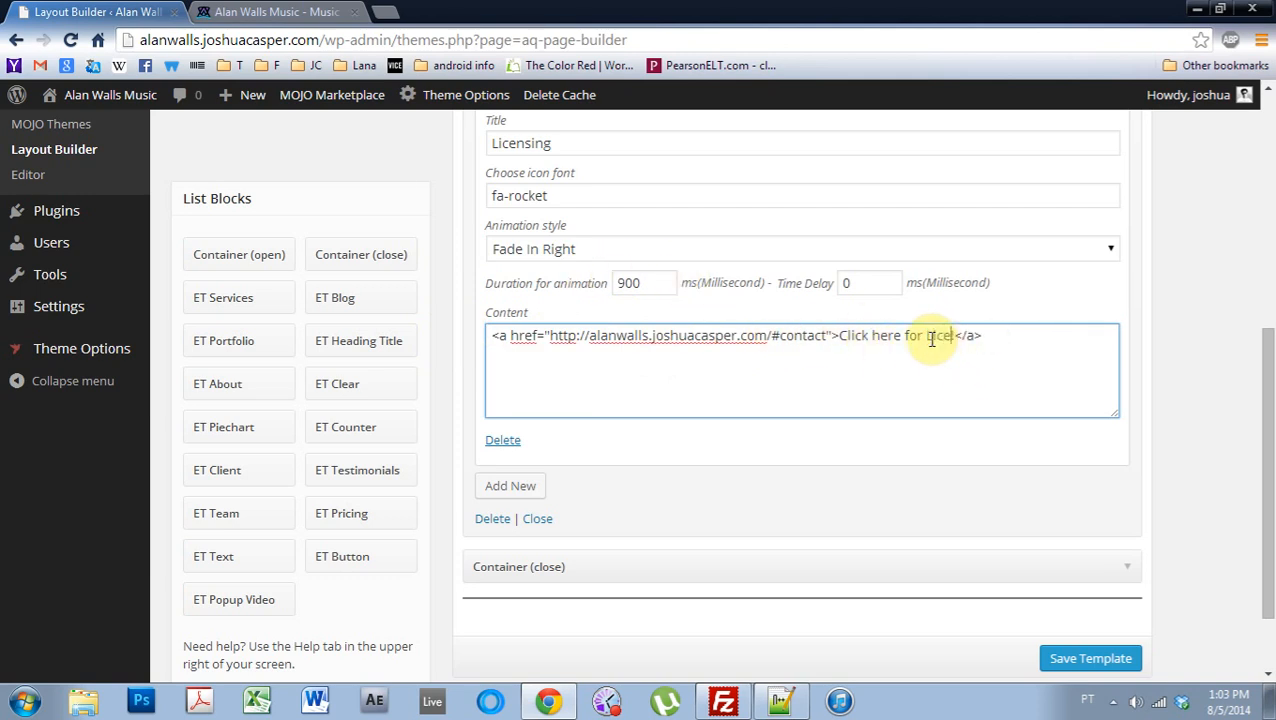
drag(953, 383, 970, 388)
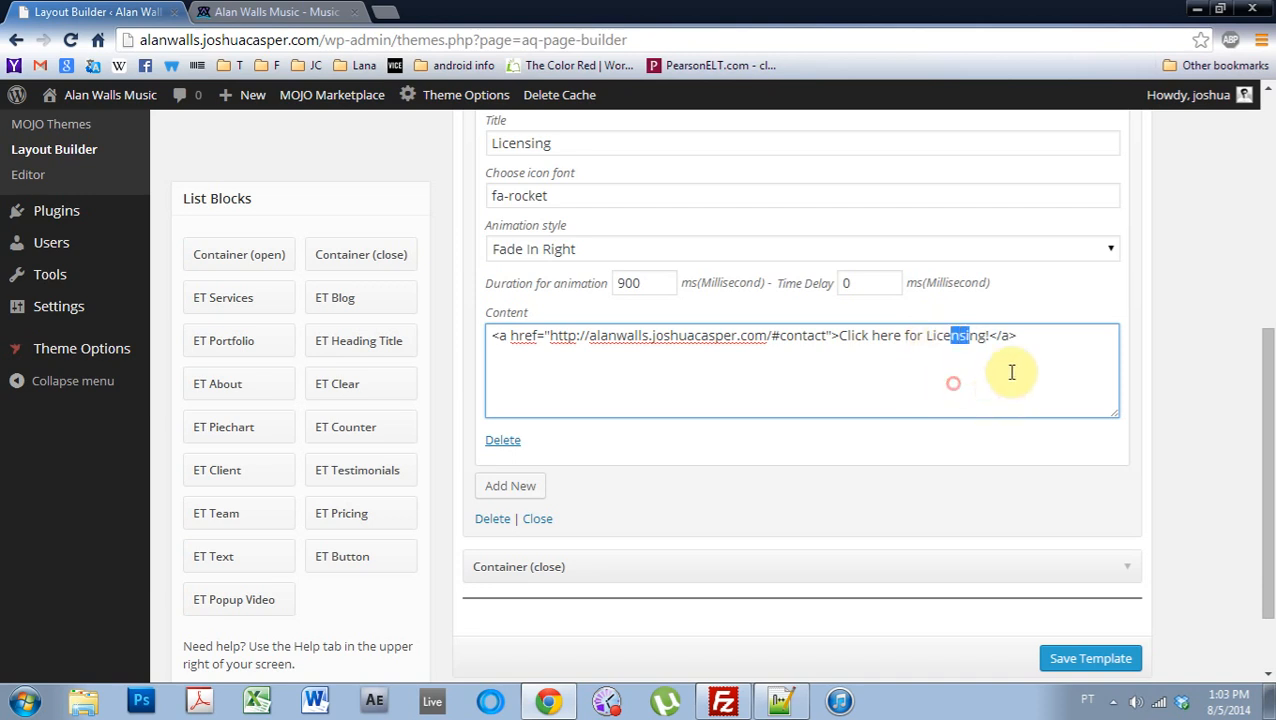
click(1017, 359)
click(1075, 652)
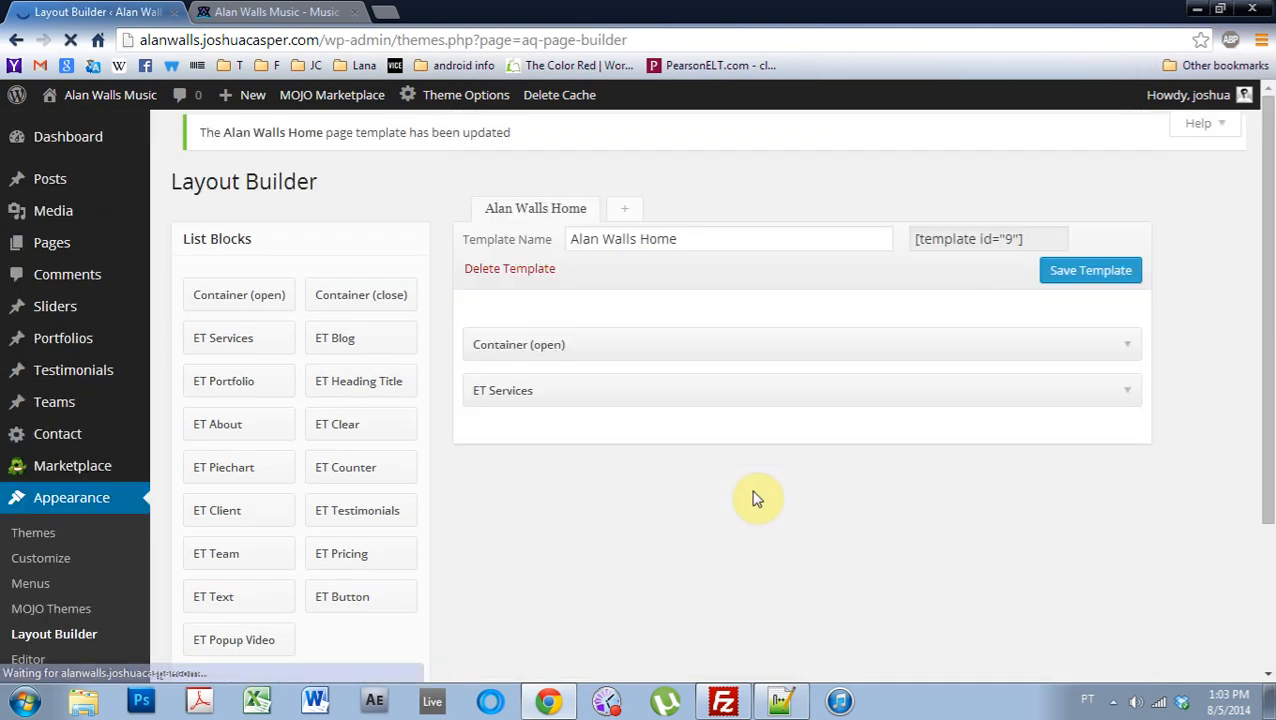
Step: Reload the site's home page and test the "Click here for Remixing!" link in the services section
click(299, 11)
click(74, 40)
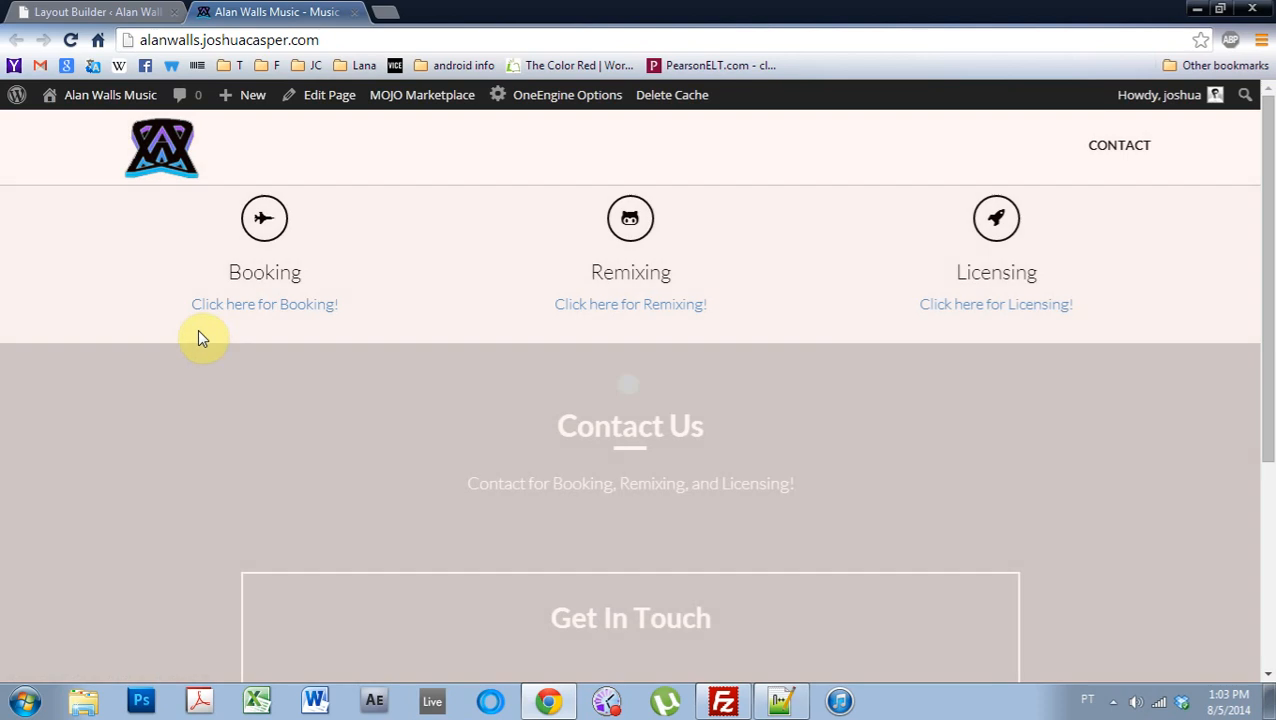
click(648, 312)
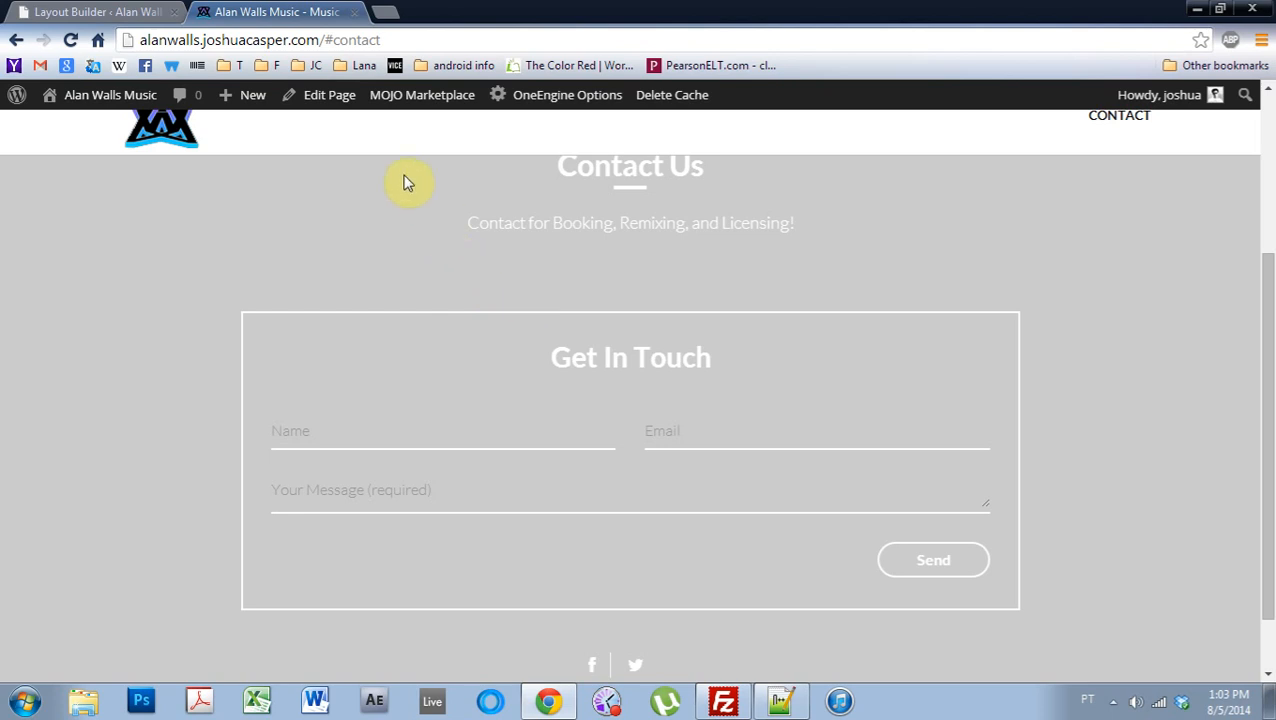
Step: Return to Layout Builder, expand the ET Services block to review its items, and collapse it again
click(125, 12)
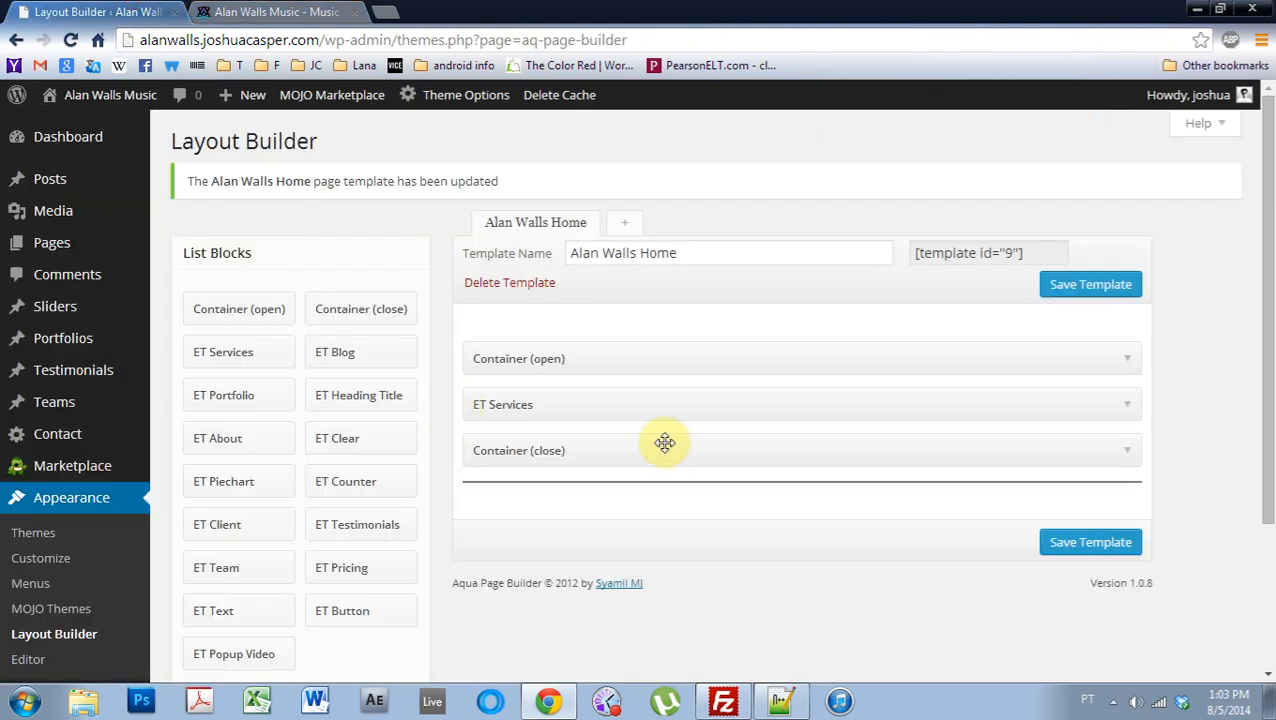
click(1124, 408)
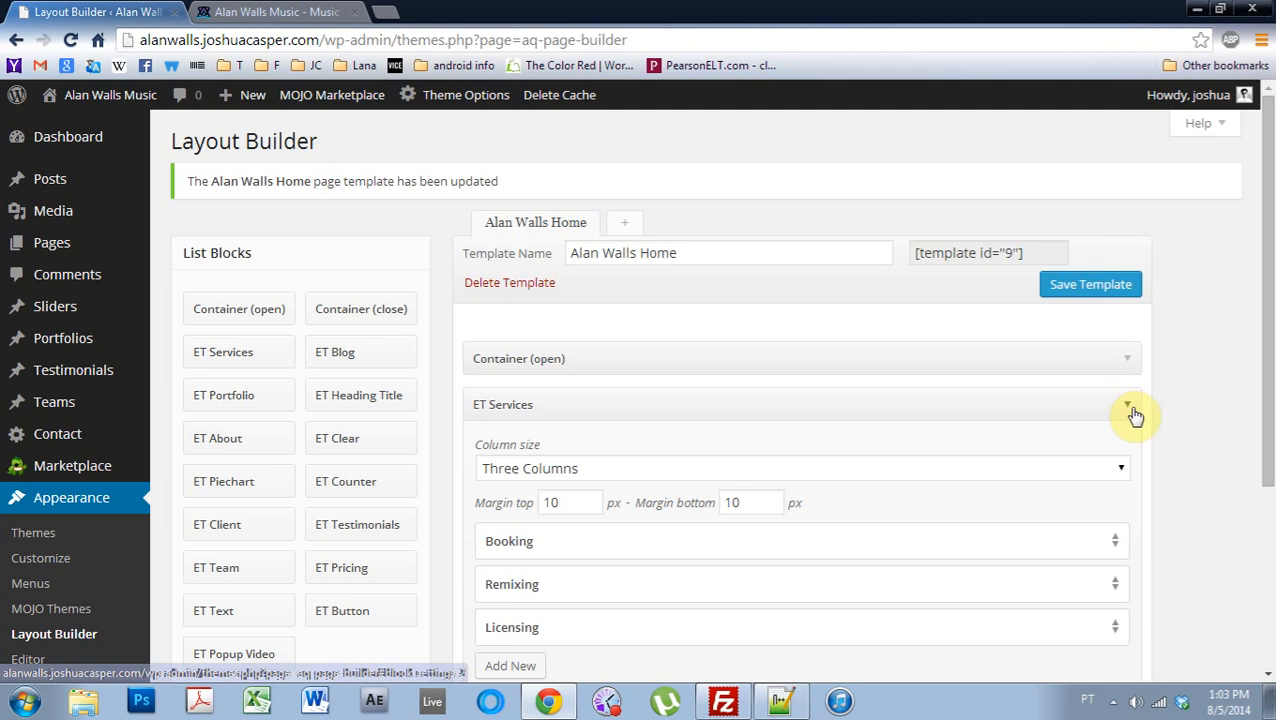
click(1128, 410)
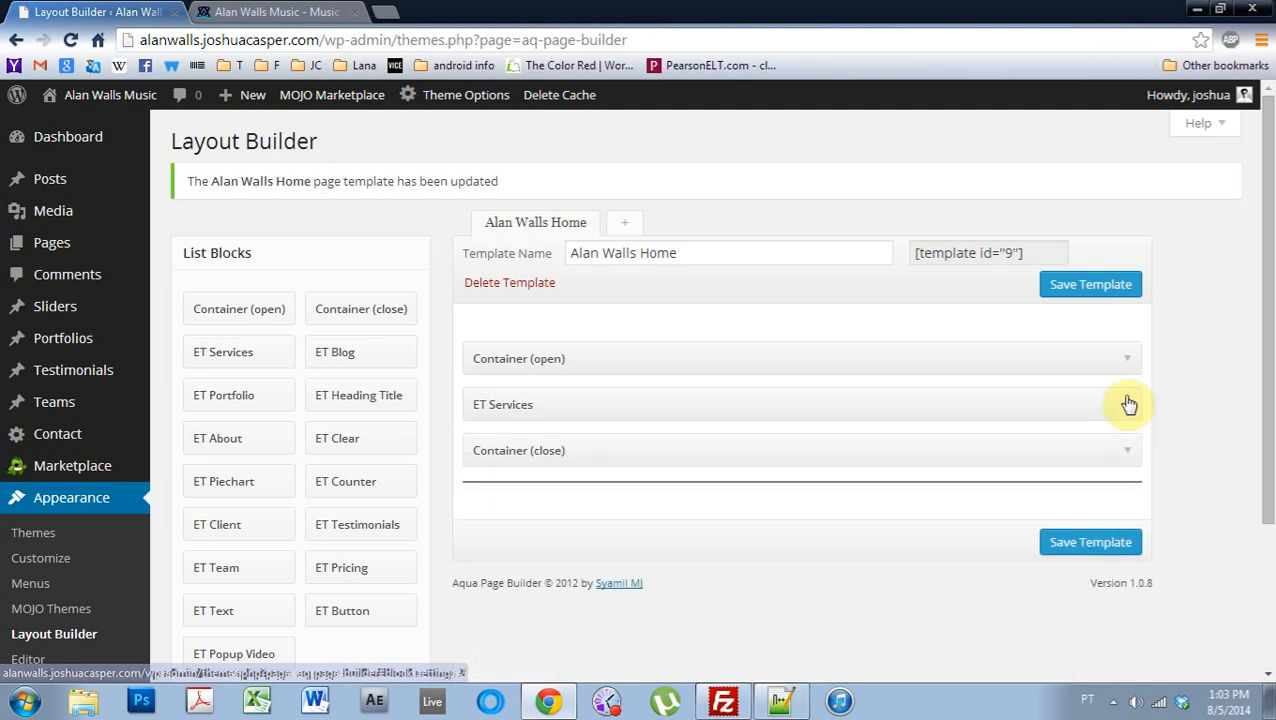